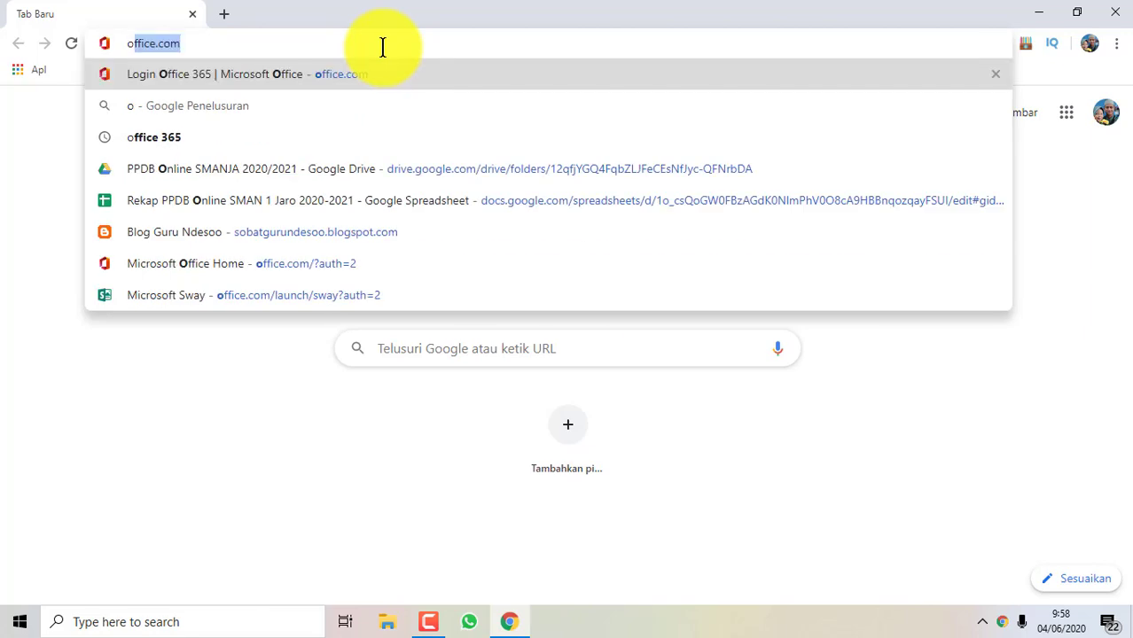
- Sign in at office.com with the remembered account and saved password, staying signed in and turning off the stay-signed-in prompt
key(Return)
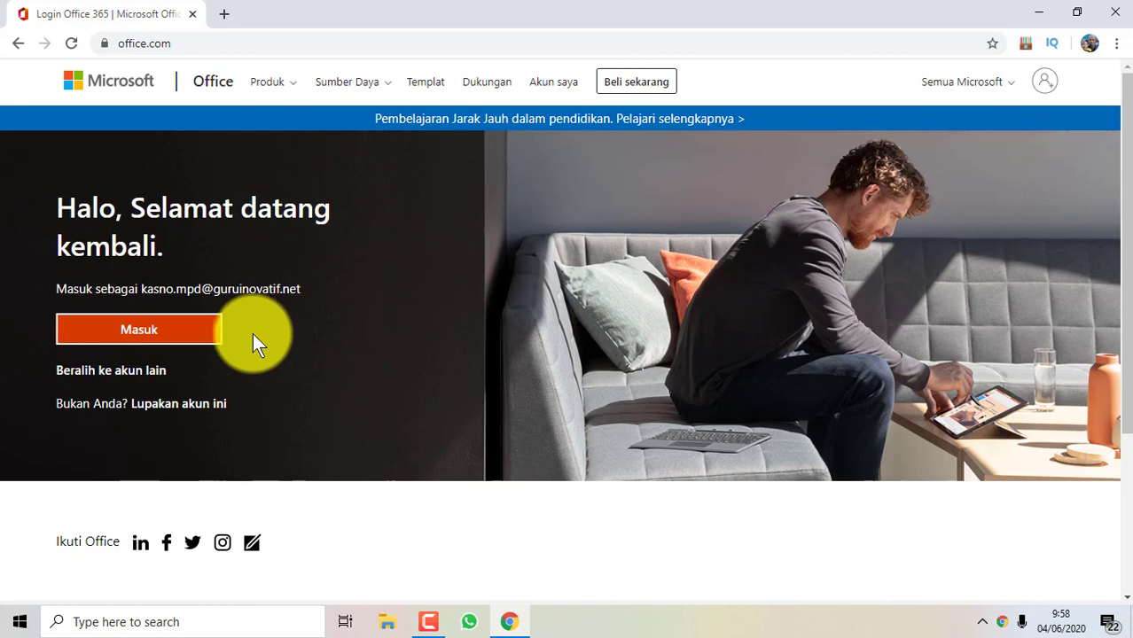
click(162, 339)
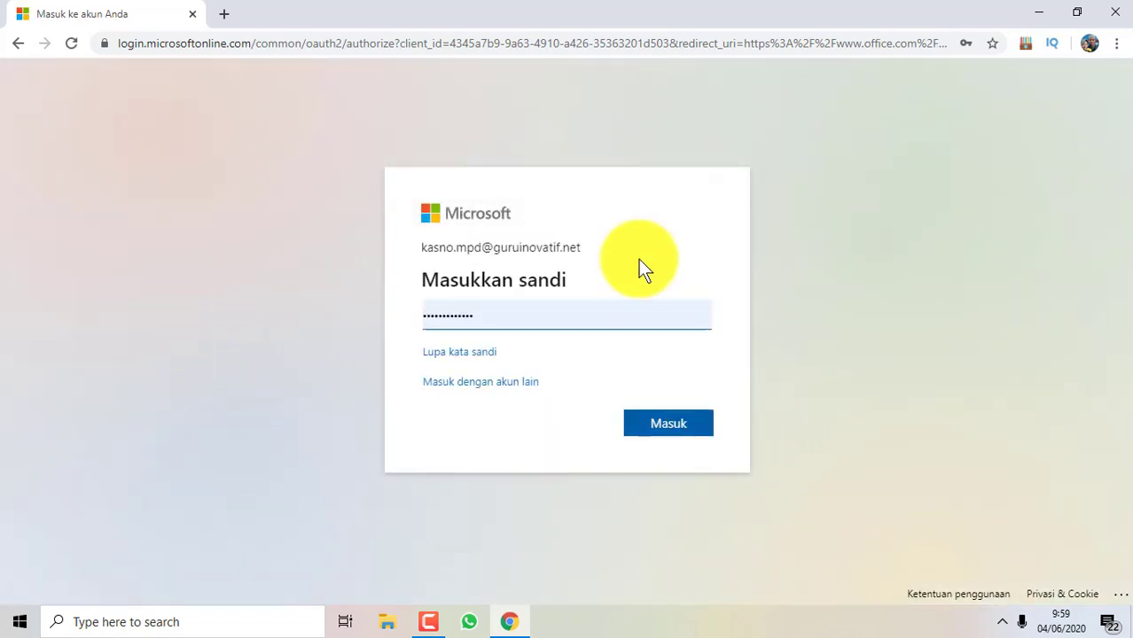
click(668, 424)
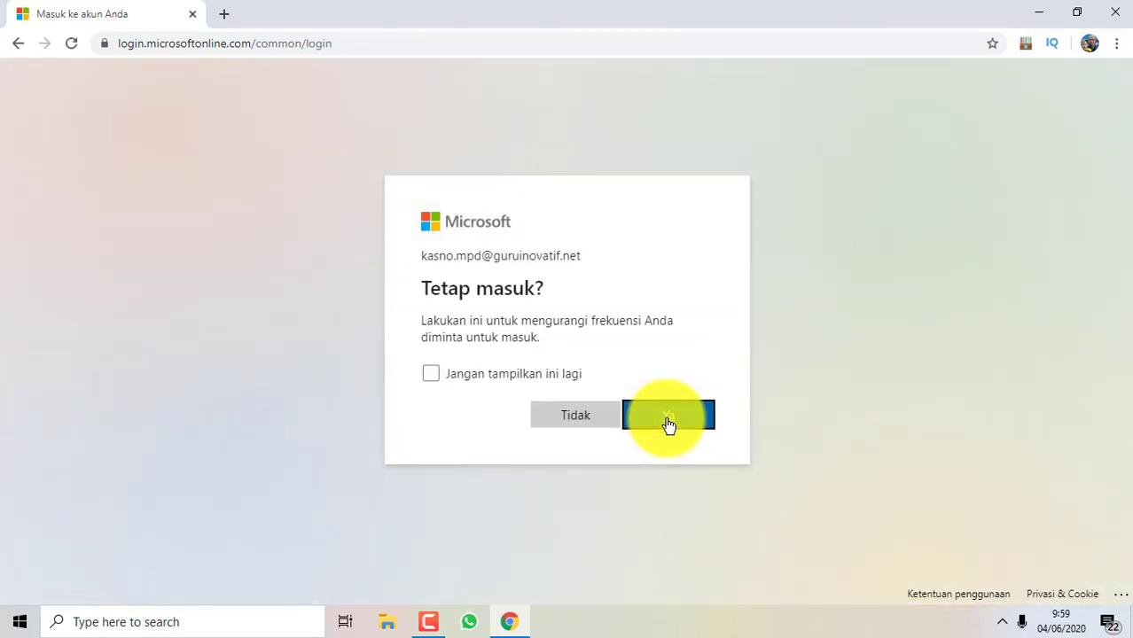
click(532, 374)
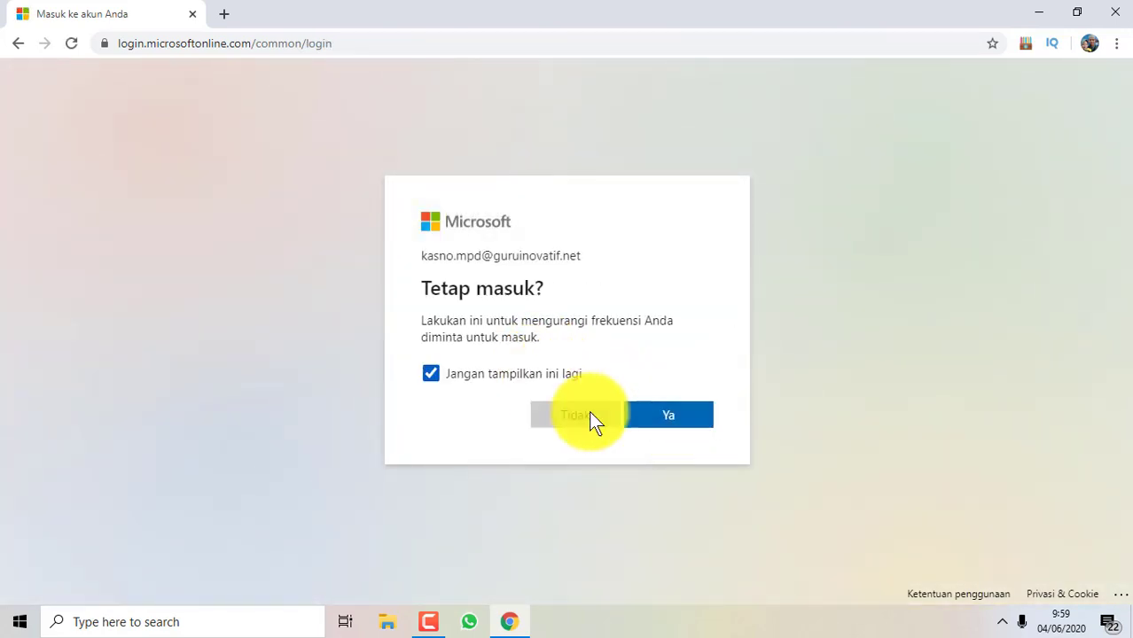
click(658, 422)
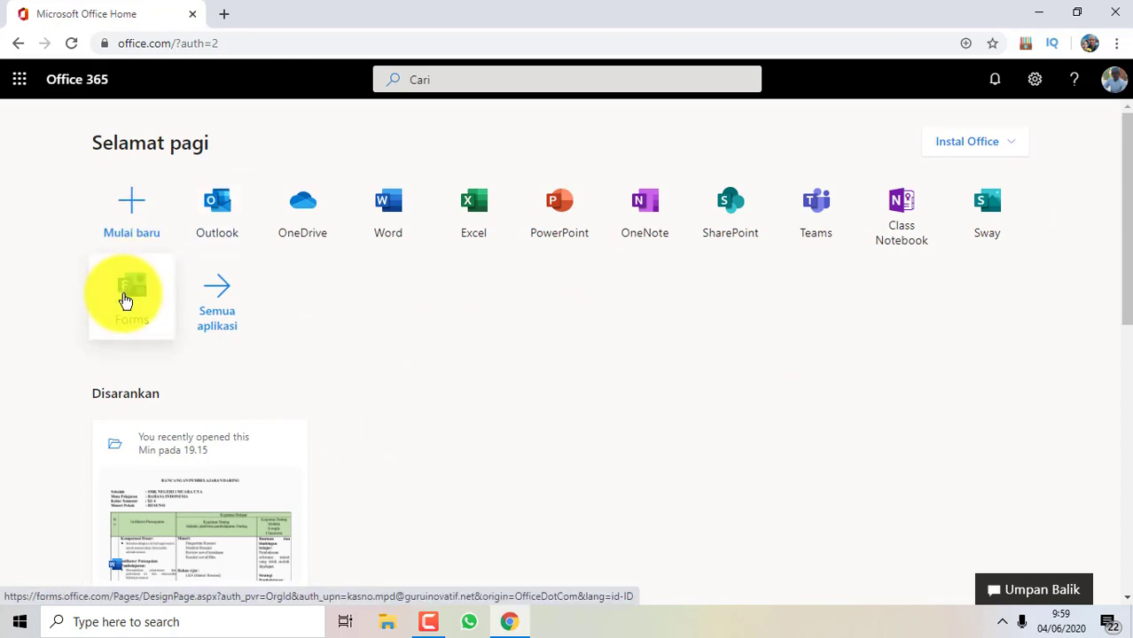
- Launch Forms from the Office home page and open the student registration form for SMA Negeri 1 Jaro
click(125, 300)
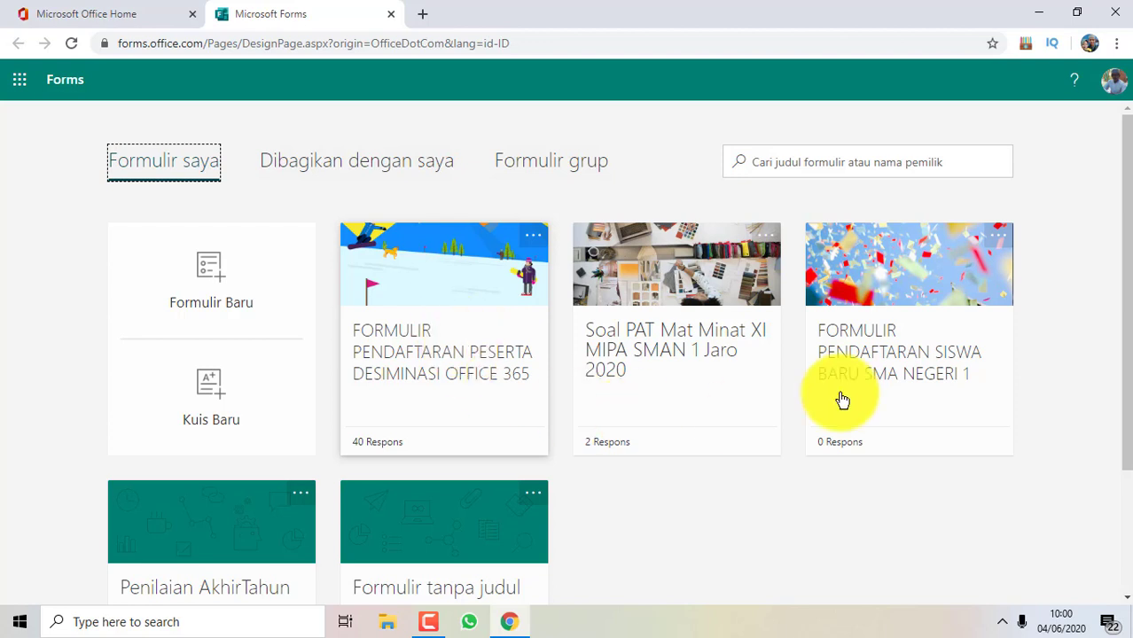
click(942, 372)
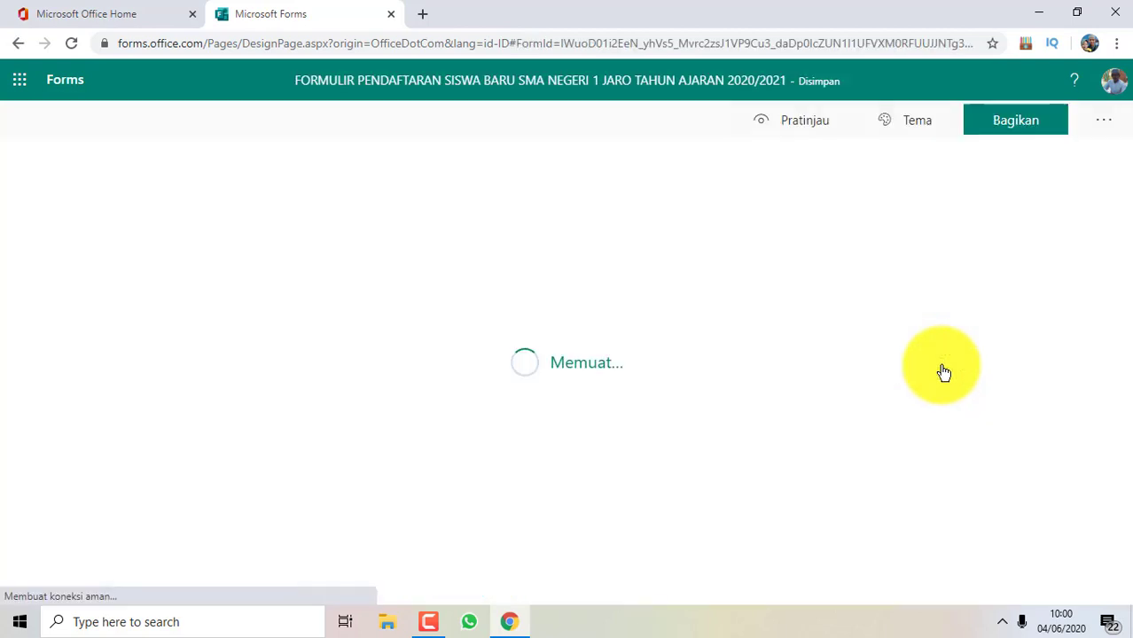
- Open the Forms start page in a separate tab from the Office home page, keeping the registration form open
click(158, 17)
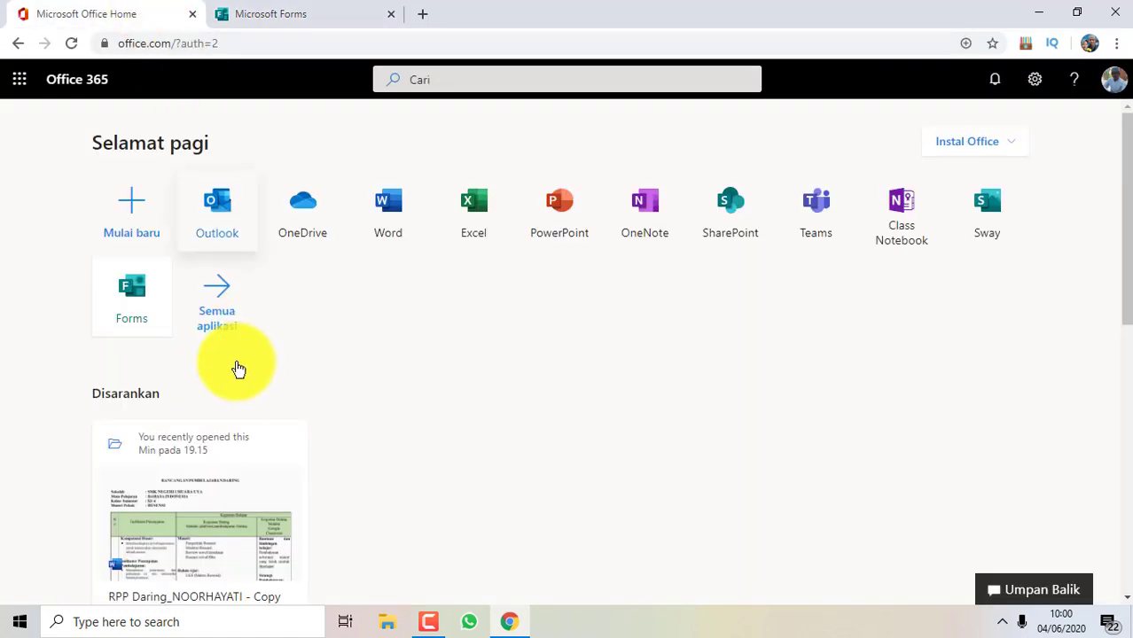
click(130, 286)
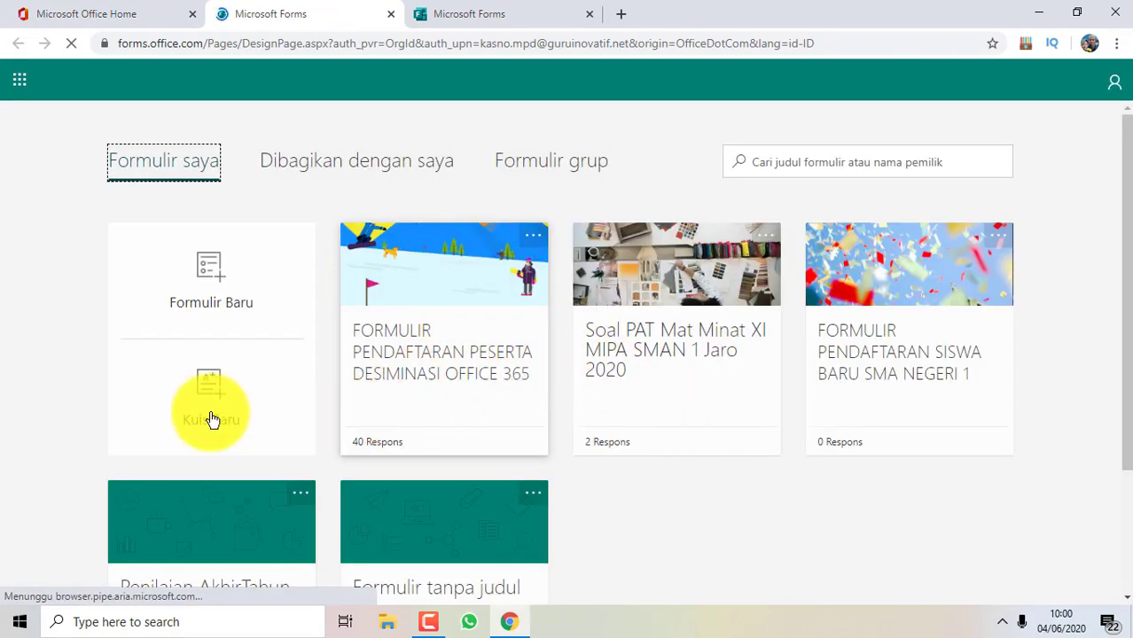
click(468, 16)
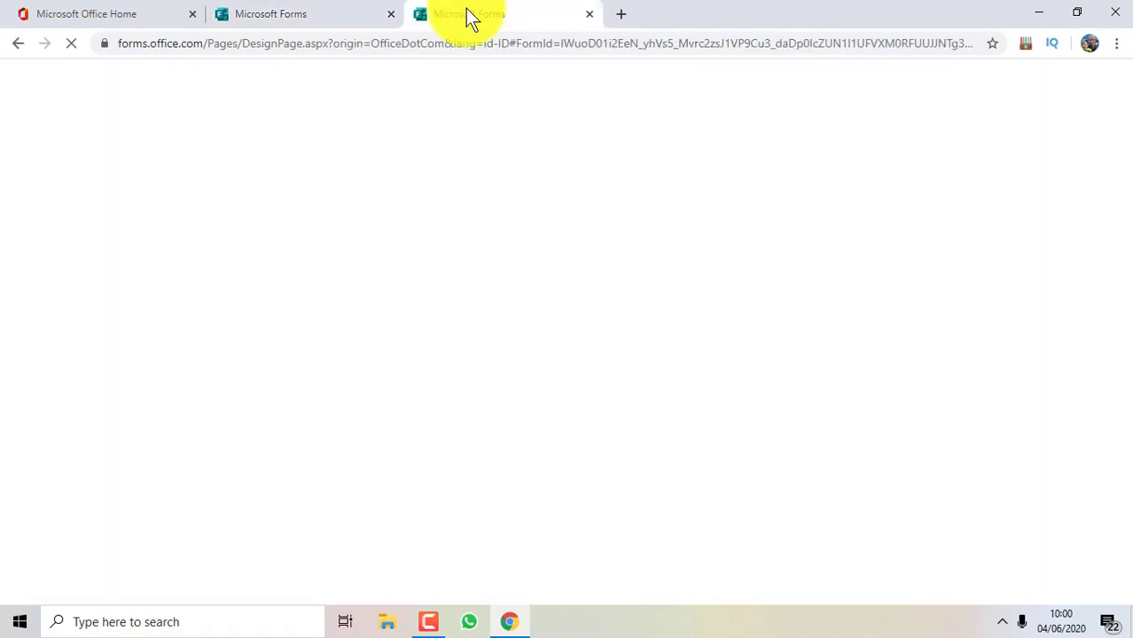
click(277, 16)
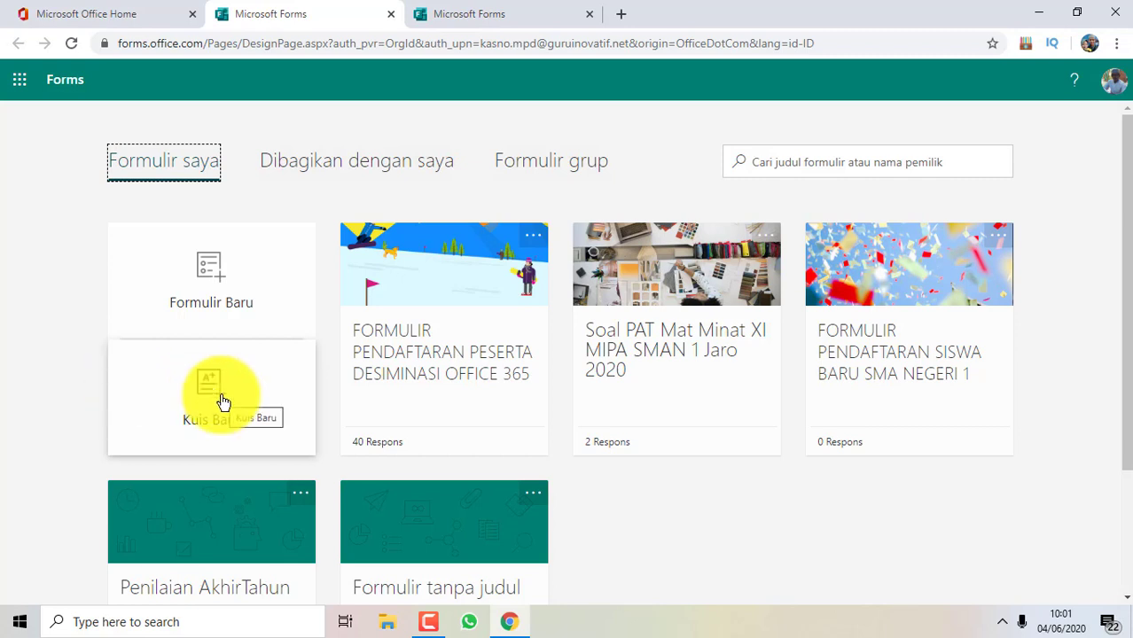
- Examine the student registration form in the editor and in preview, including its header, embedded video and opening questions
click(465, 13)
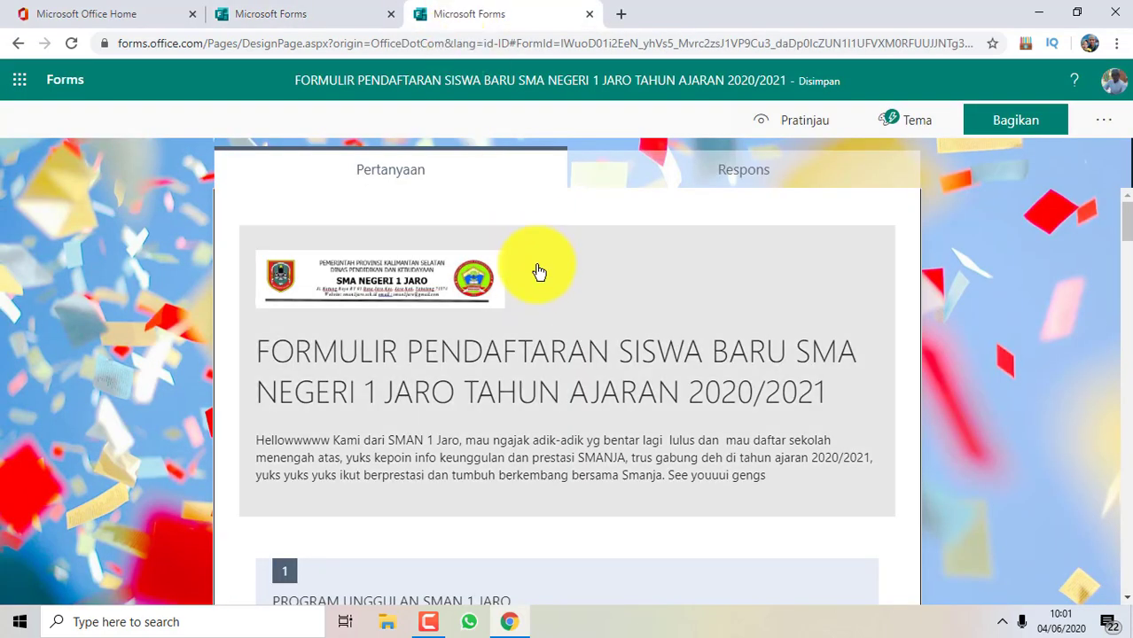
scroll(536, 283, down, 1)
scroll(536, 284, down, 3)
scroll(536, 283, up, 4)
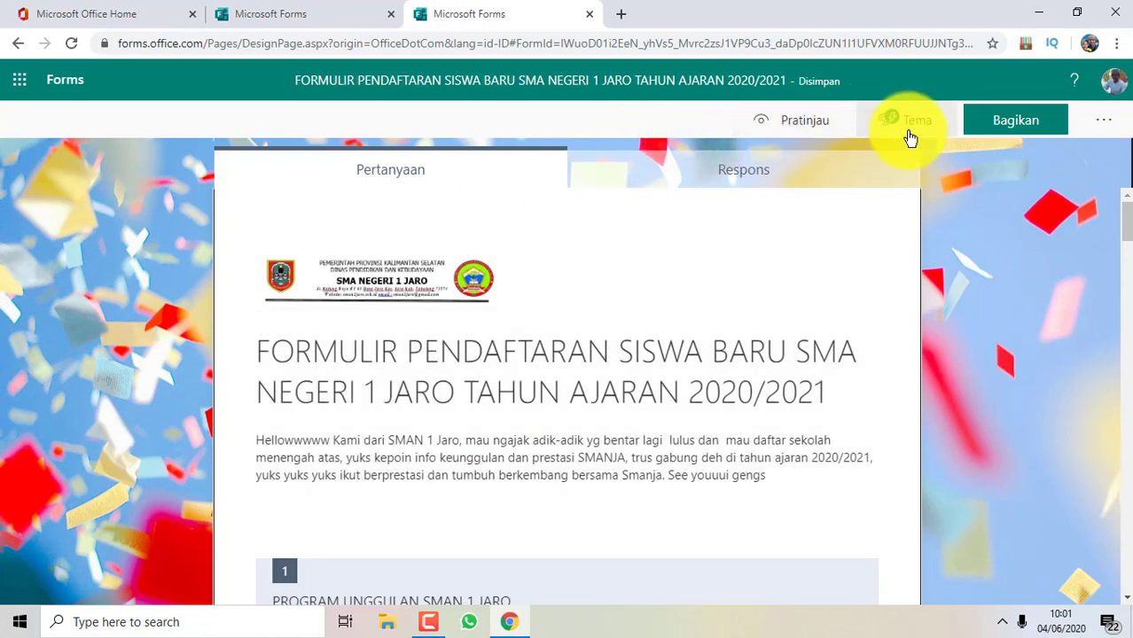
click(791, 133)
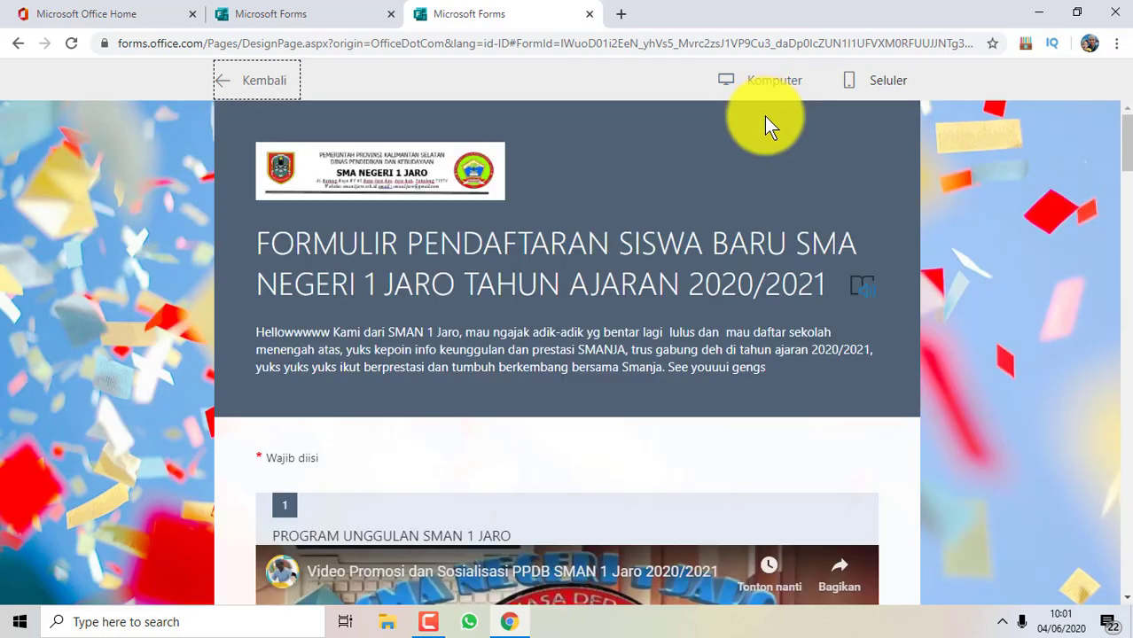
scroll(764, 117, down, 2)
scroll(764, 119, down, 3)
scroll(762, 121, up, 5)
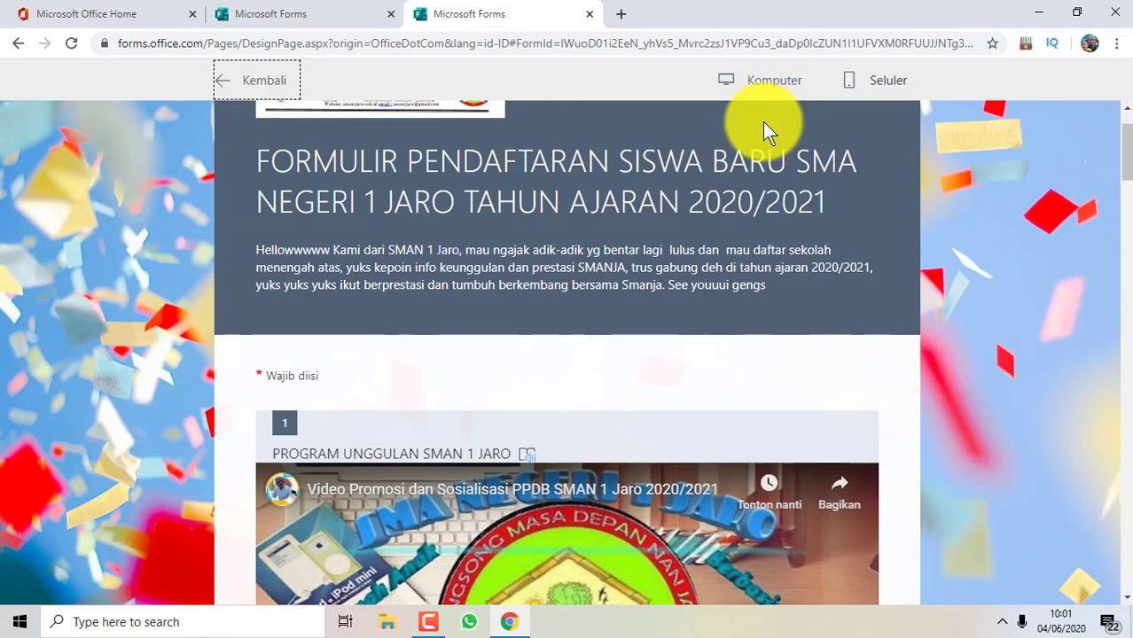
scroll(762, 121, down, 3)
scroll(762, 121, down, 1)
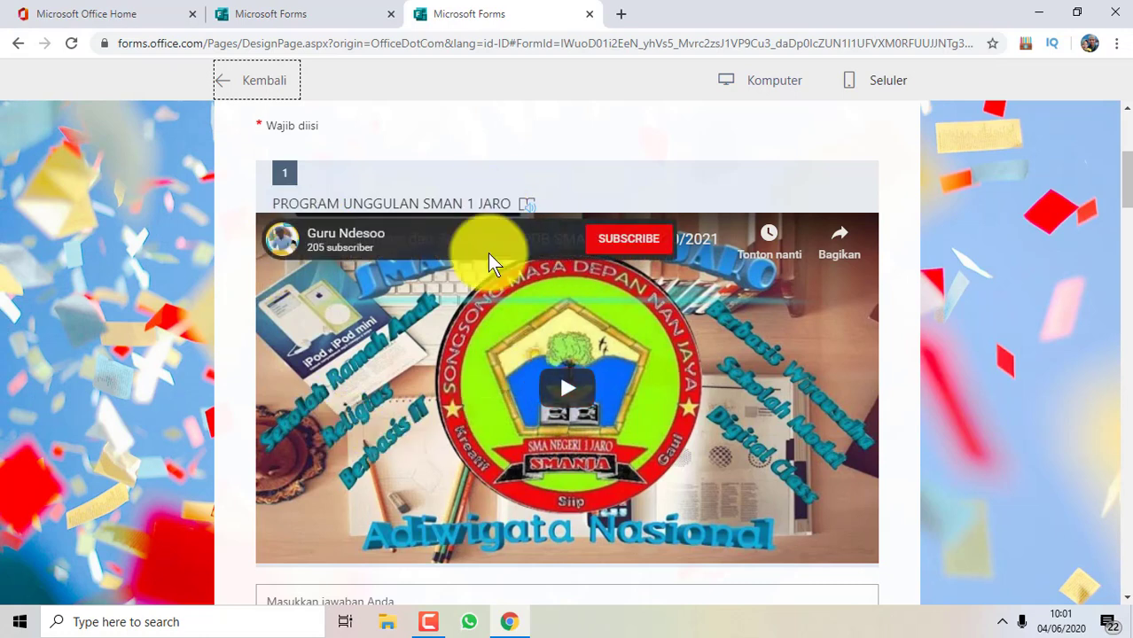
scroll(483, 275, up, 1)
scroll(475, 292, down, 1)
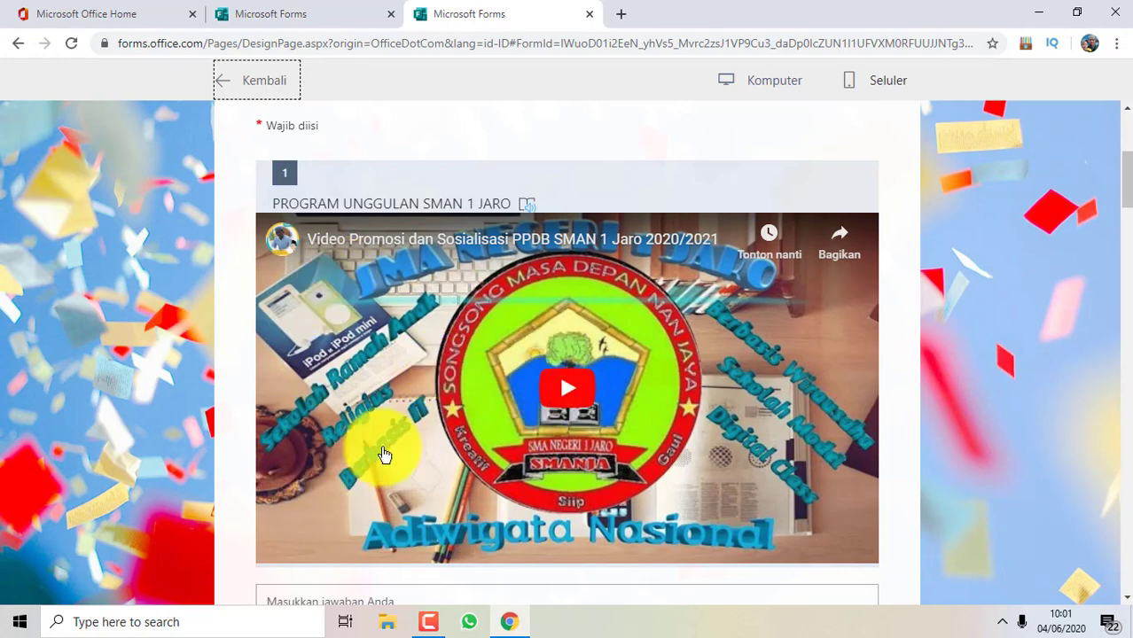
scroll(445, 430, up, 1)
scroll(446, 432, down, 1)
scroll(446, 430, down, 10)
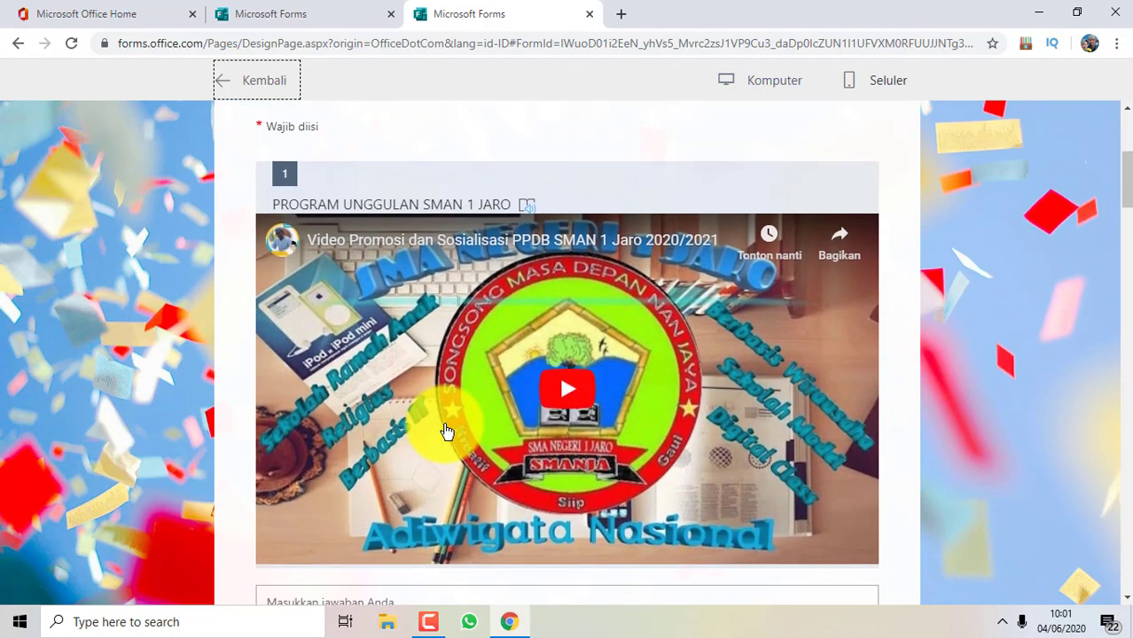
scroll(448, 417, up, 5)
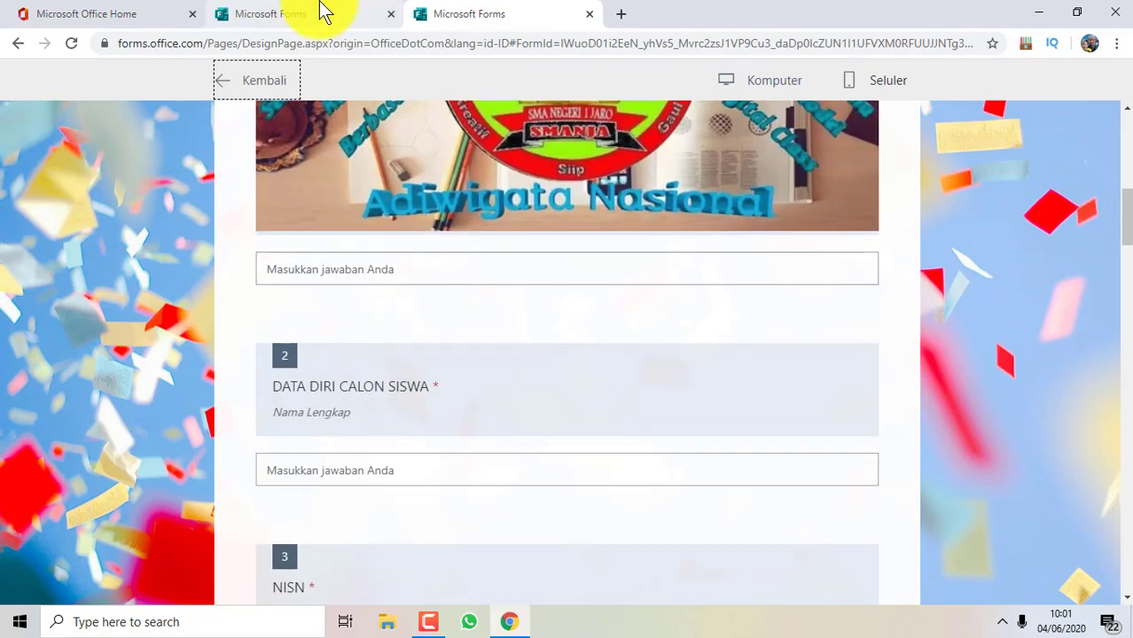
- Open the quiz "Soal PAT Mat Minat XI MIPA SMAN 1 Jaro 2020" and examine its identity fields and multiple-choice questions in preview
click(321, 13)
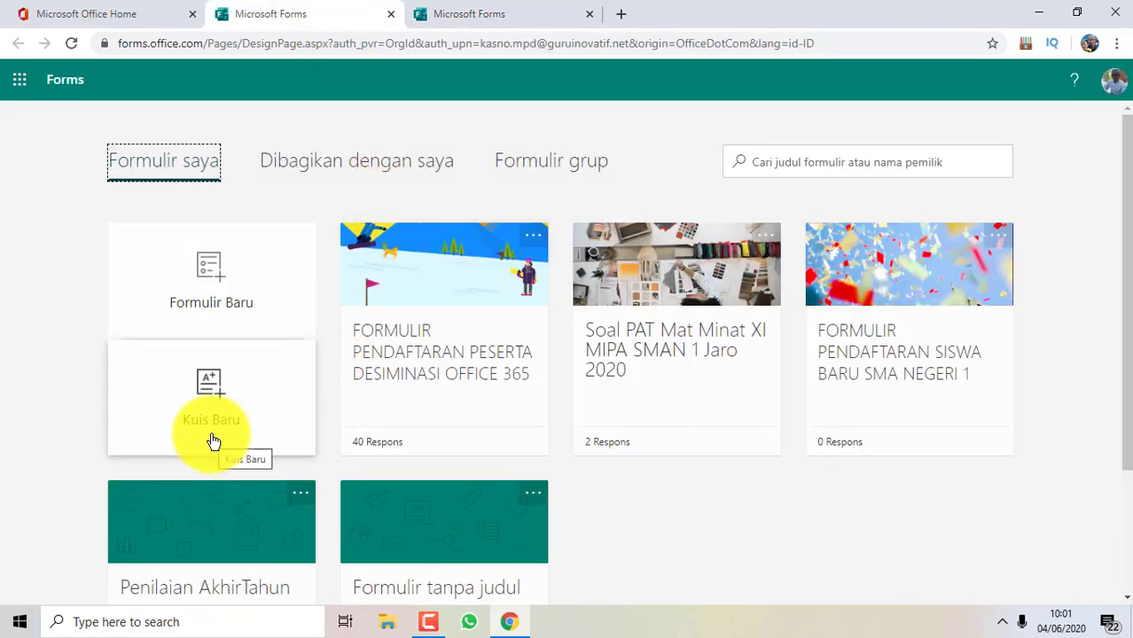
click(721, 339)
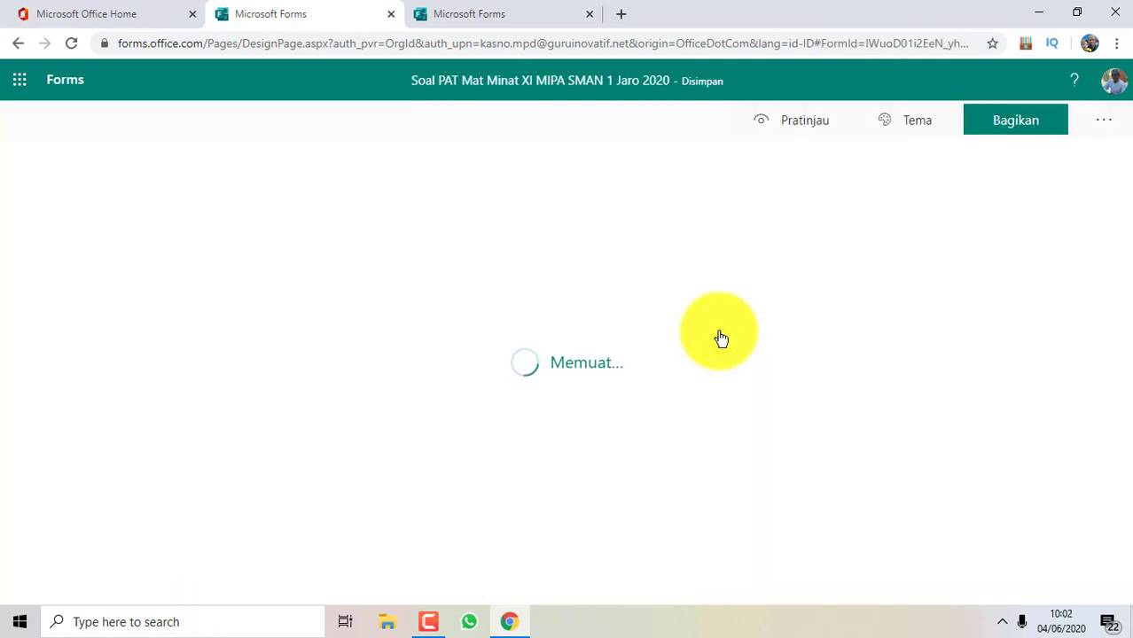
scroll(713, 314, down, 2)
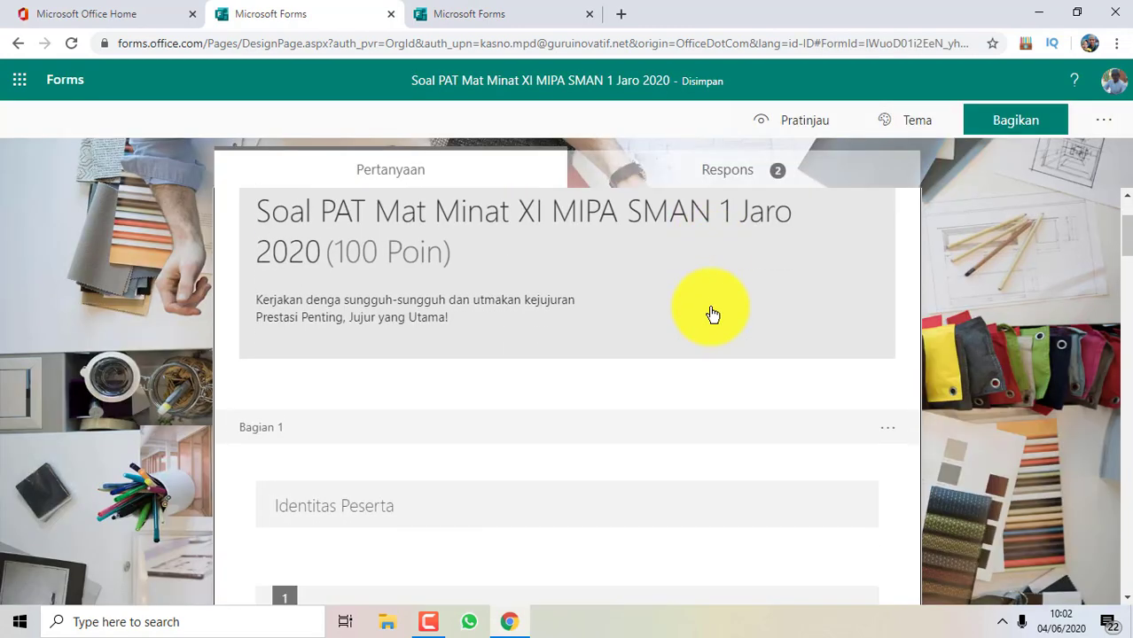
click(784, 116)
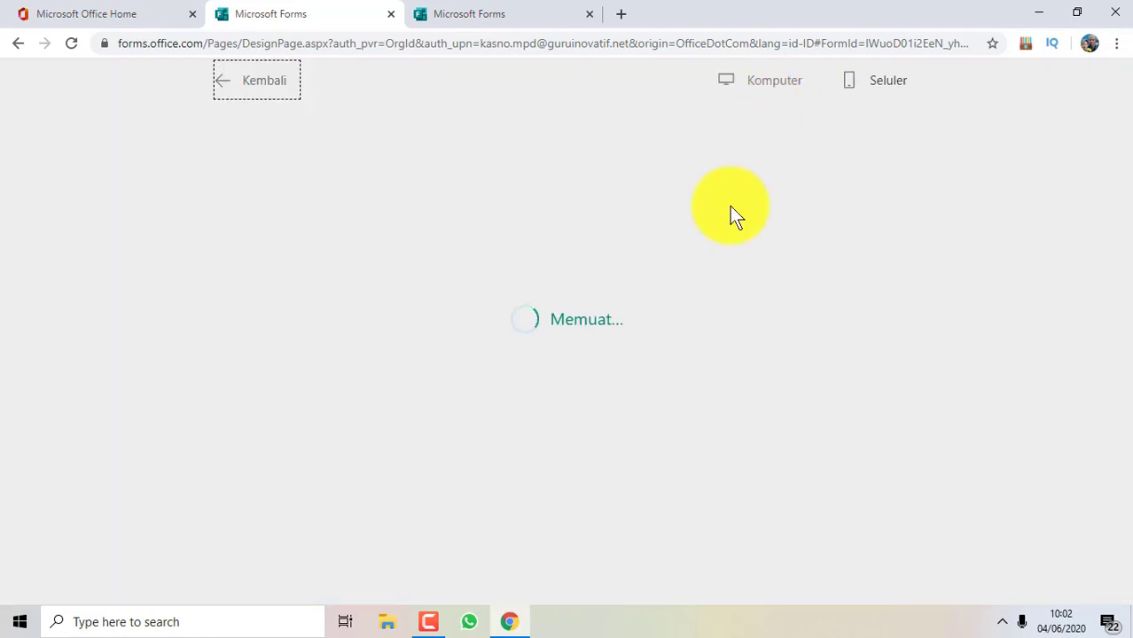
scroll(600, 392, down, 2)
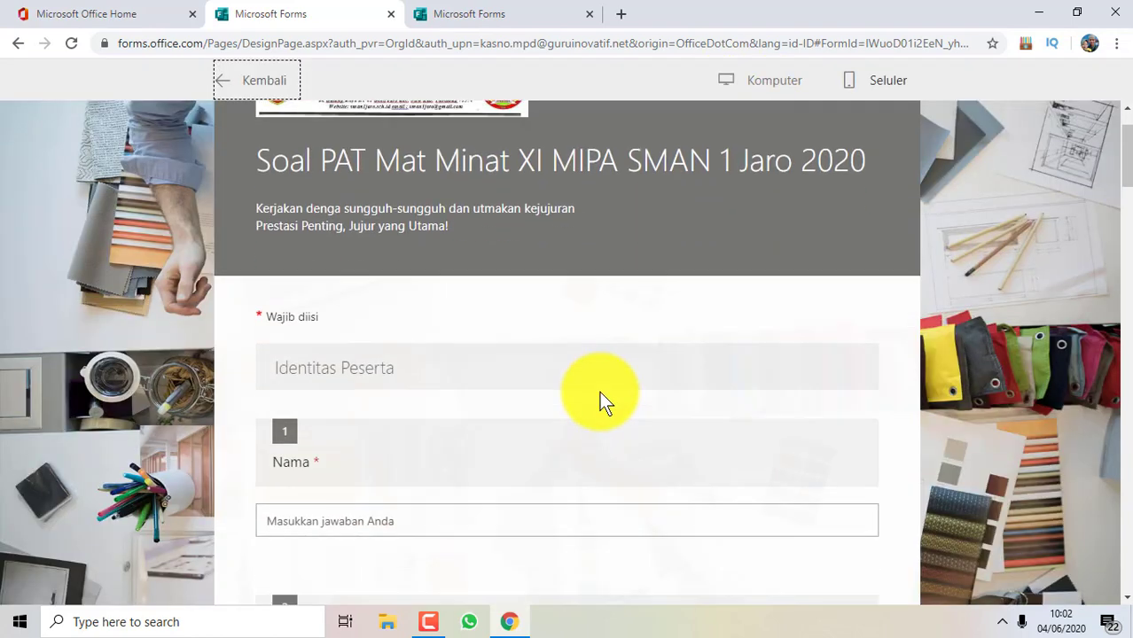
scroll(600, 387, down, 2)
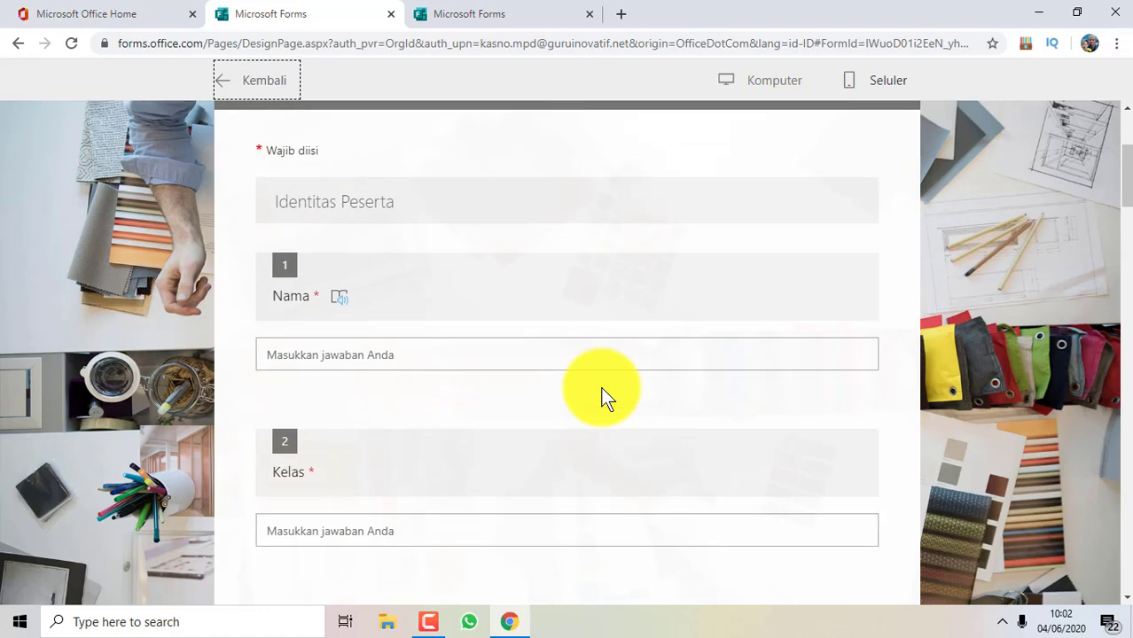
scroll(600, 387, down, 5)
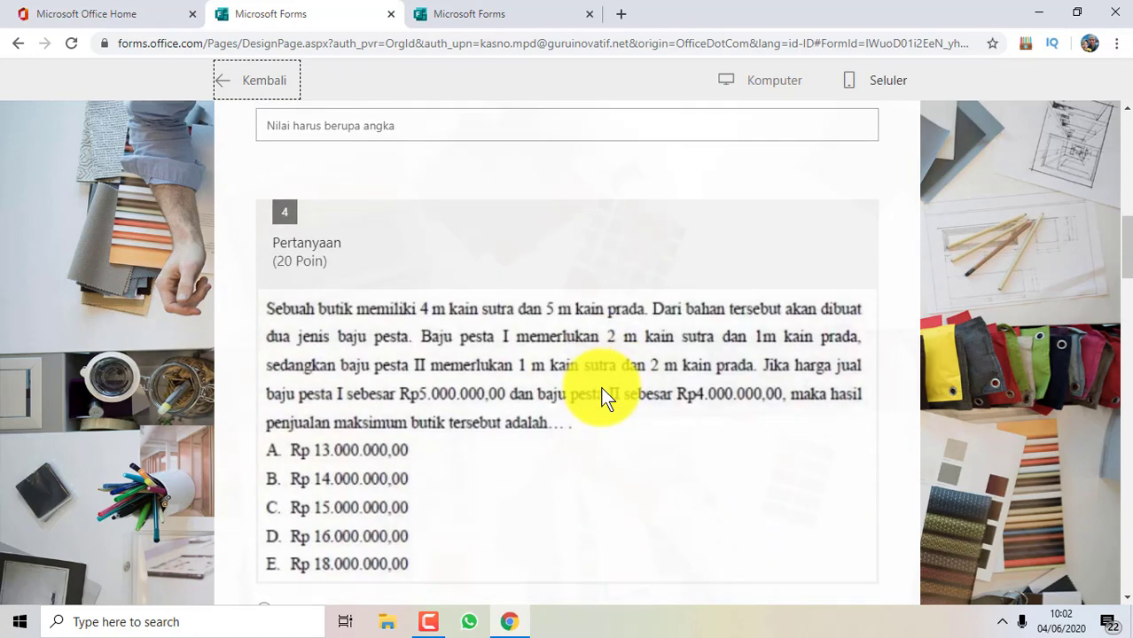
scroll(601, 387, down, 1)
scroll(600, 386, down, 3)
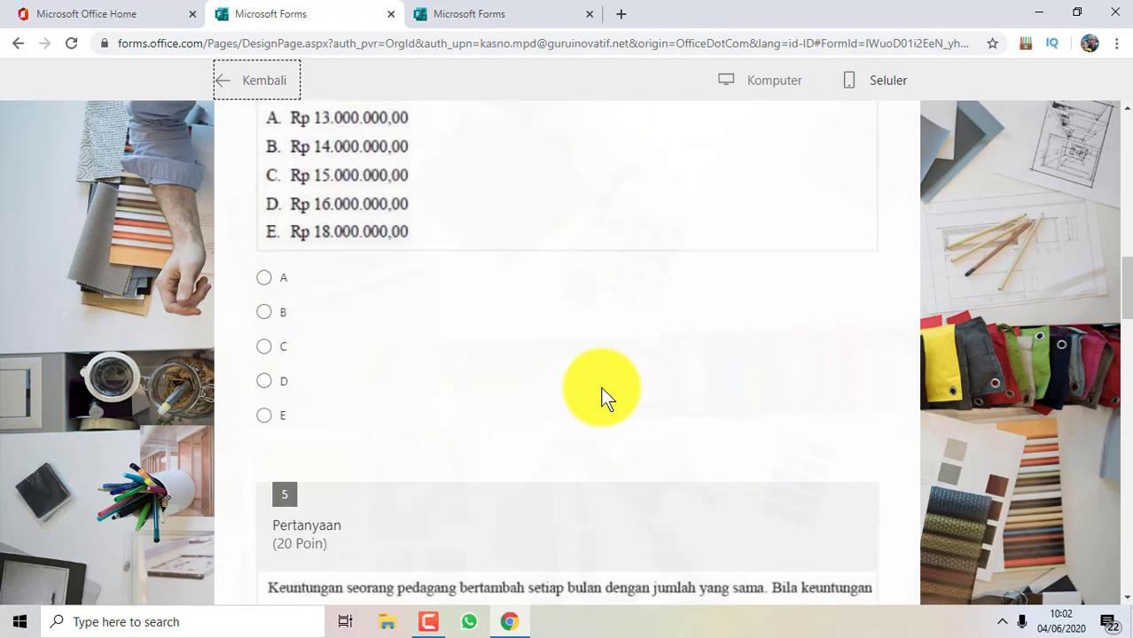
scroll(601, 386, down, 2)
scroll(602, 391, up, 7)
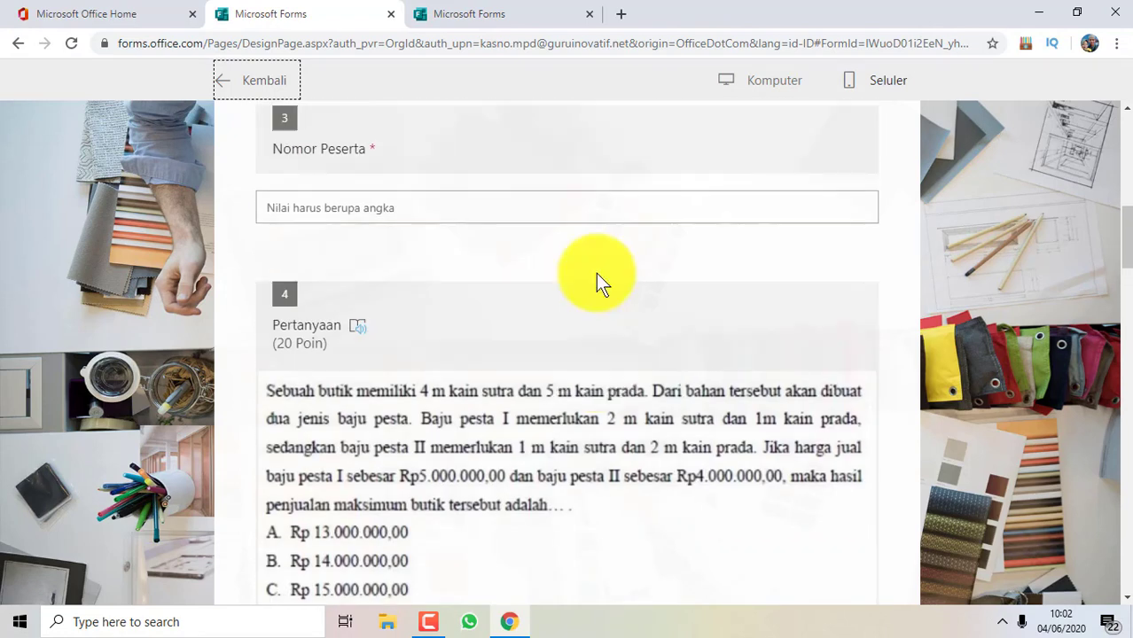
- Return to the forms list and create a new blank form, opening its title for editing
click(16, 46)
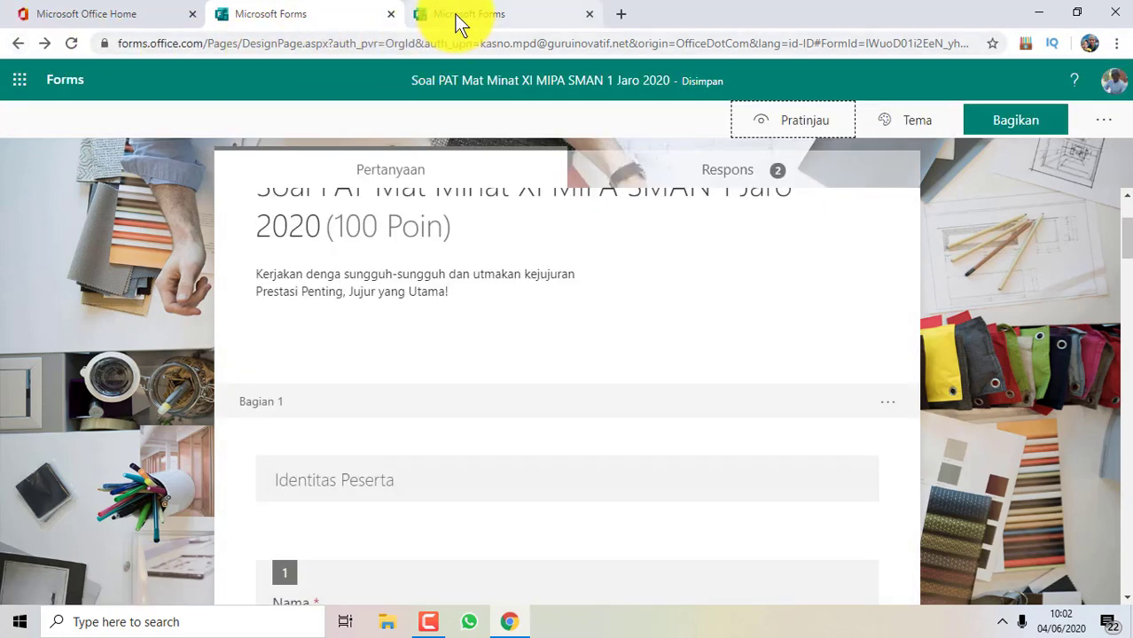
click(16, 46)
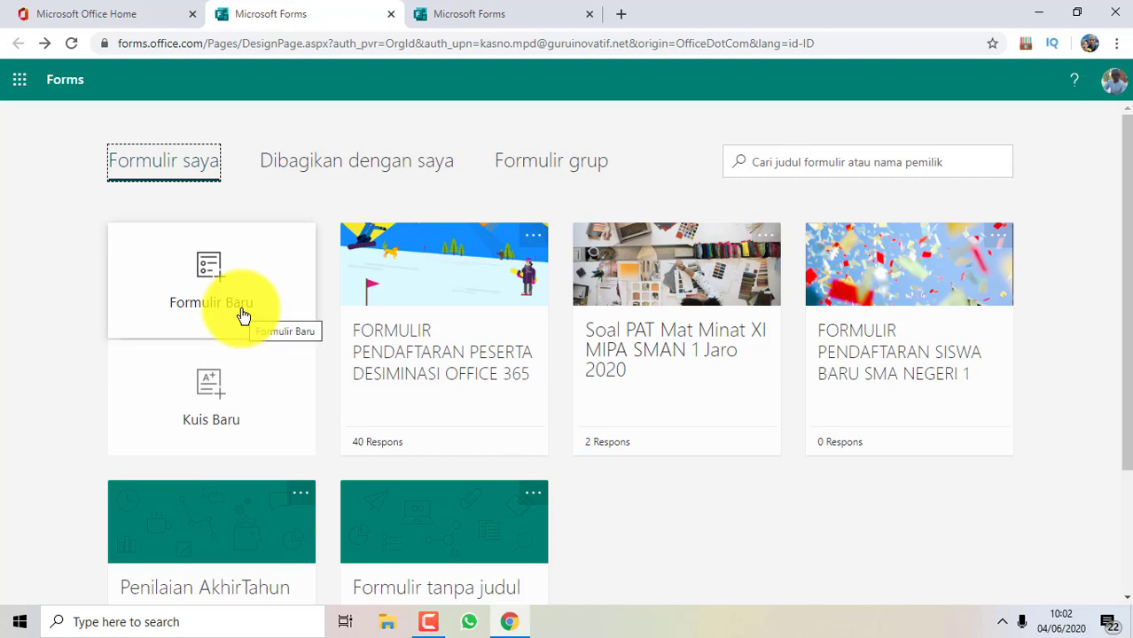
click(189, 307)
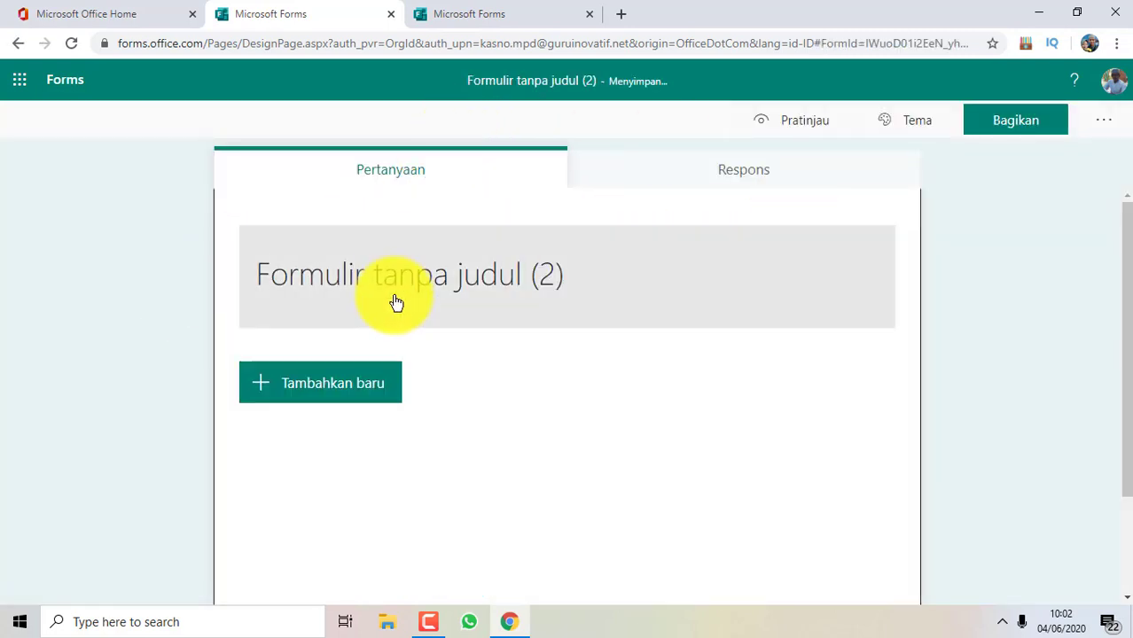
click(392, 300)
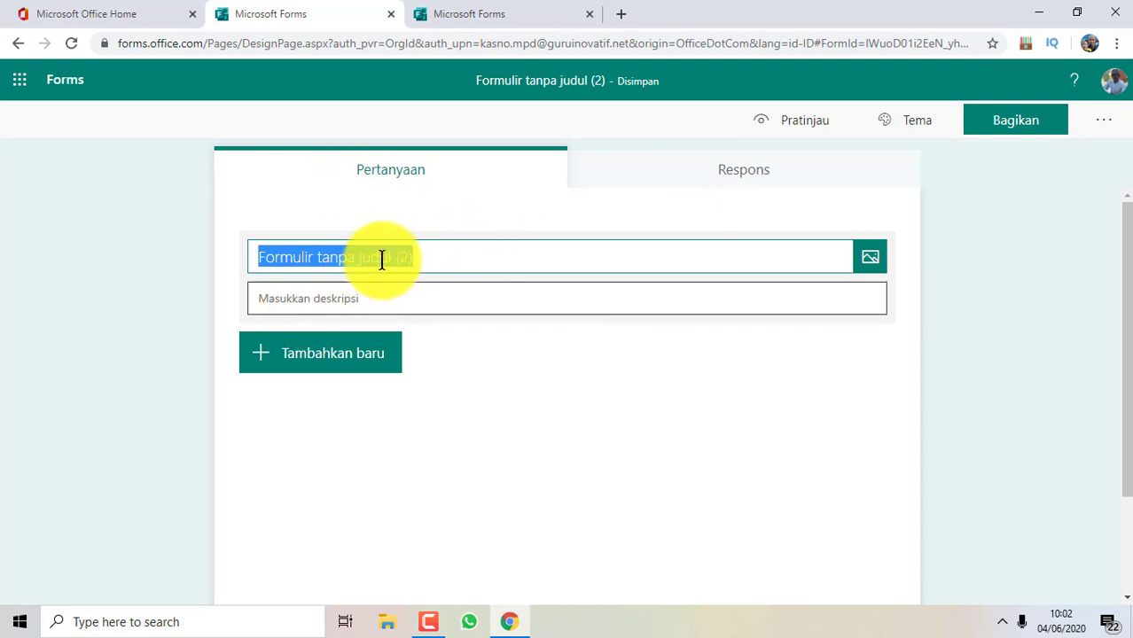
- Set the new form's response permission to "Siapa pun yang memiliki tautan dapat merespons" in its settings
click(1105, 131)
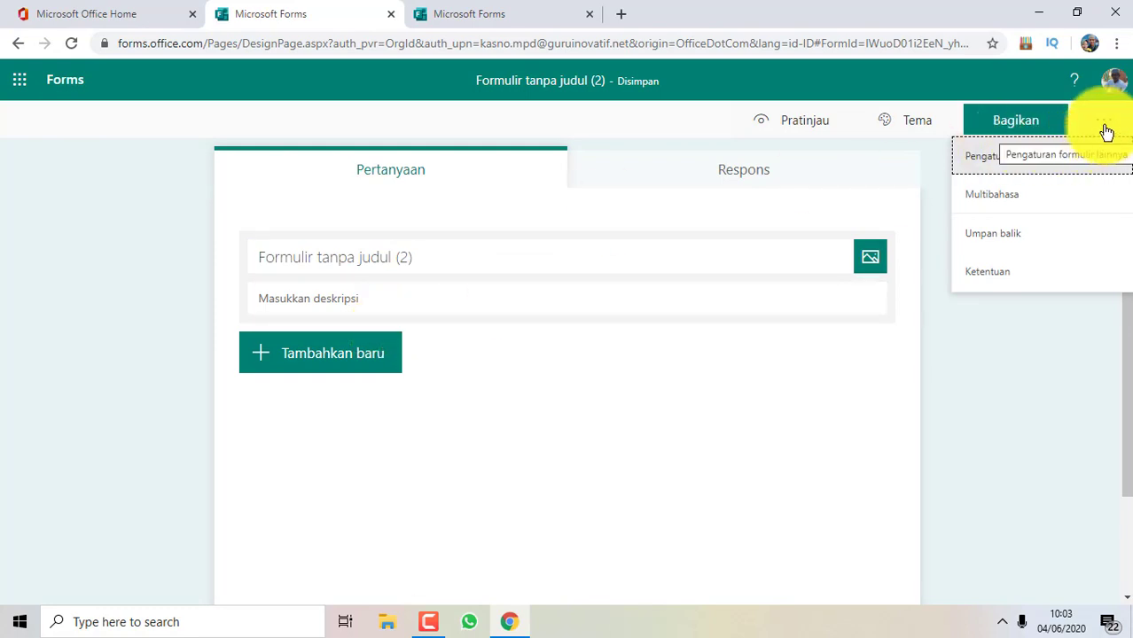
click(1004, 174)
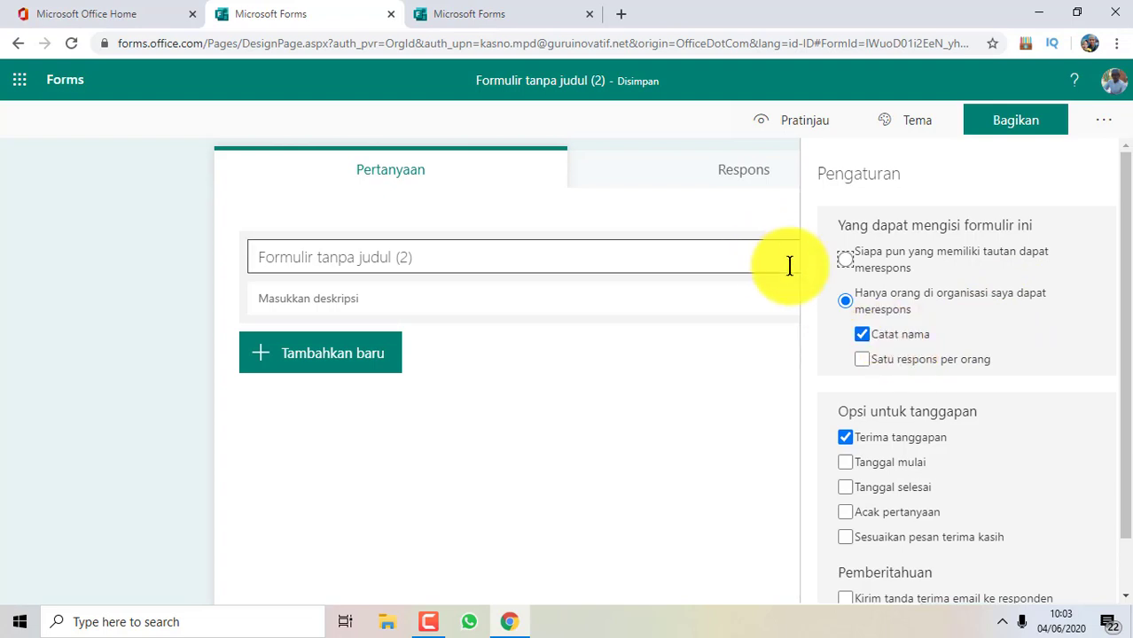
click(846, 262)
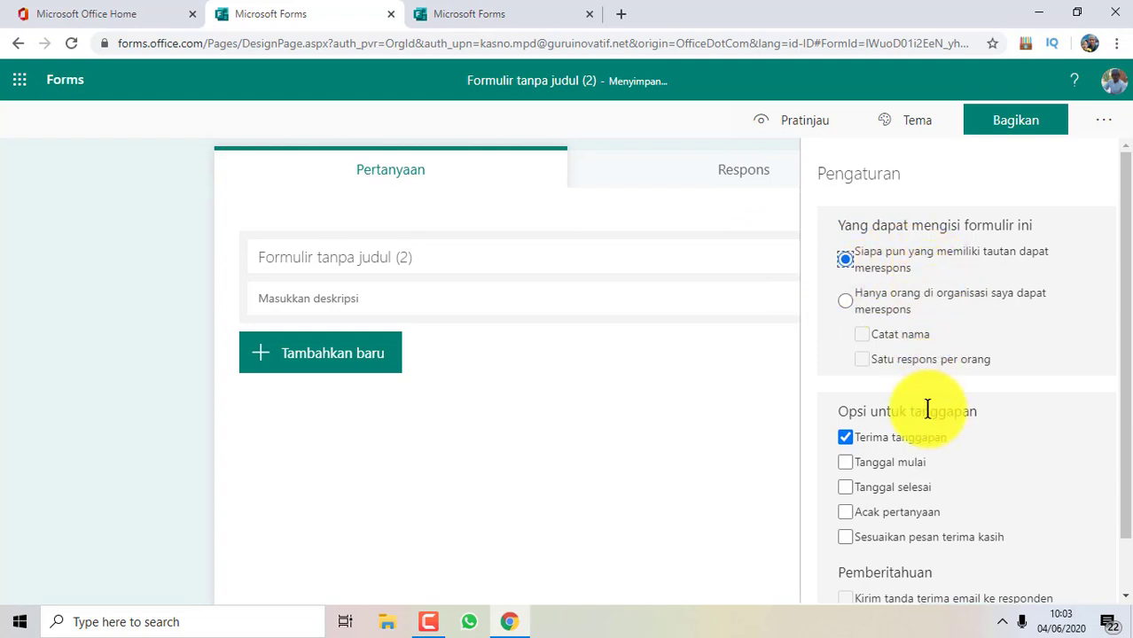
- Enable "Dapatkan pemberitahuan email untuk setiap respons" in the form's settings and leave the settings
scroll(928, 404, down, 2)
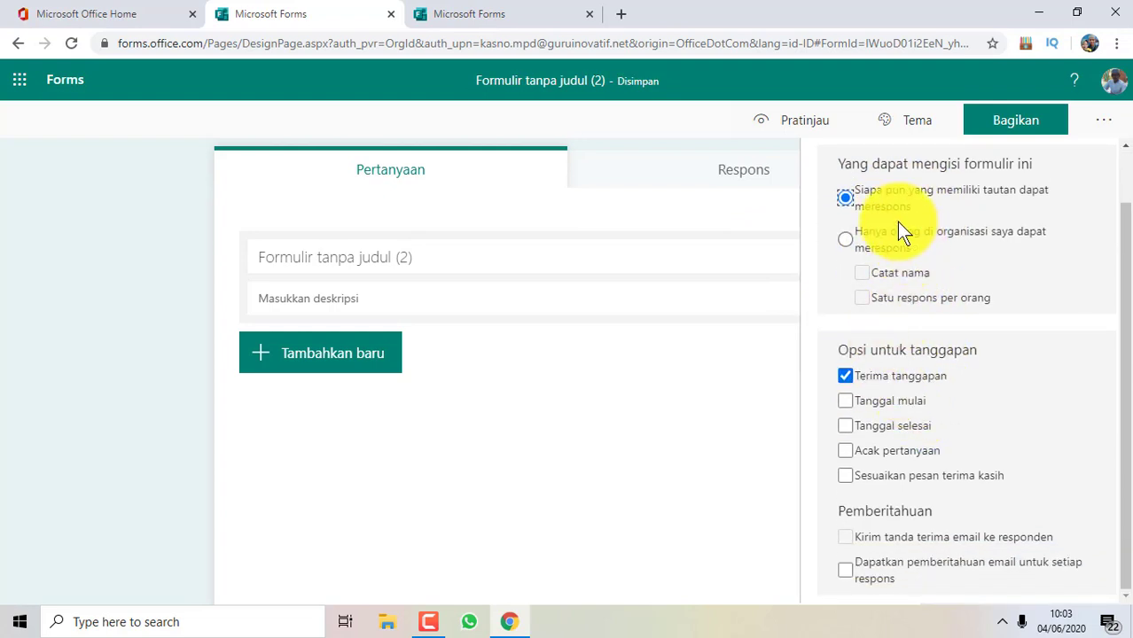
click(858, 206)
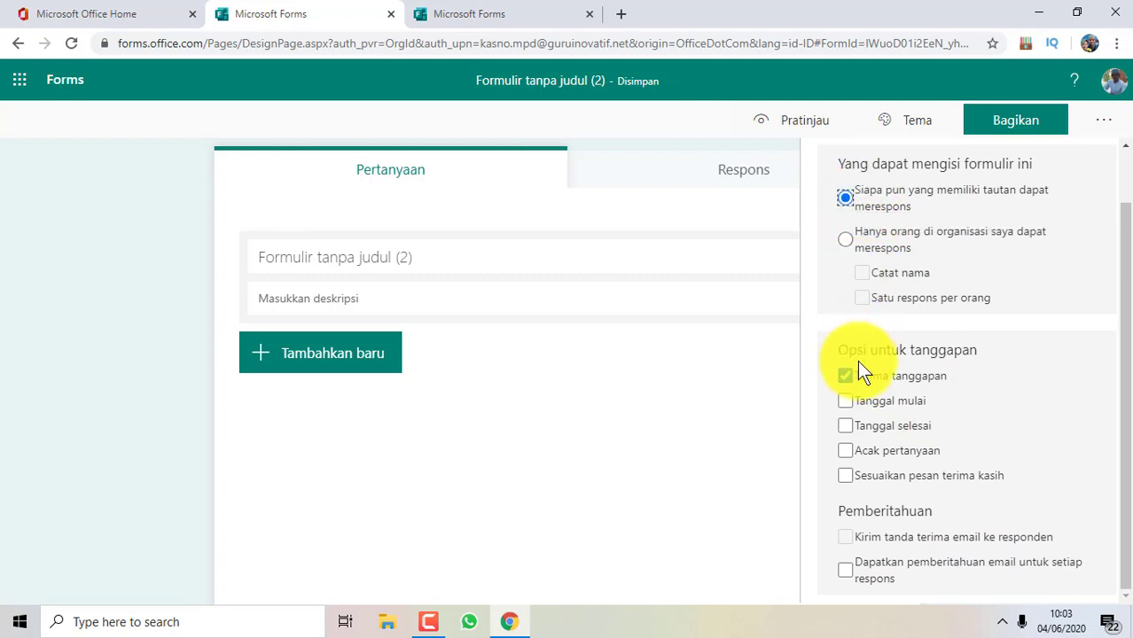
click(851, 372)
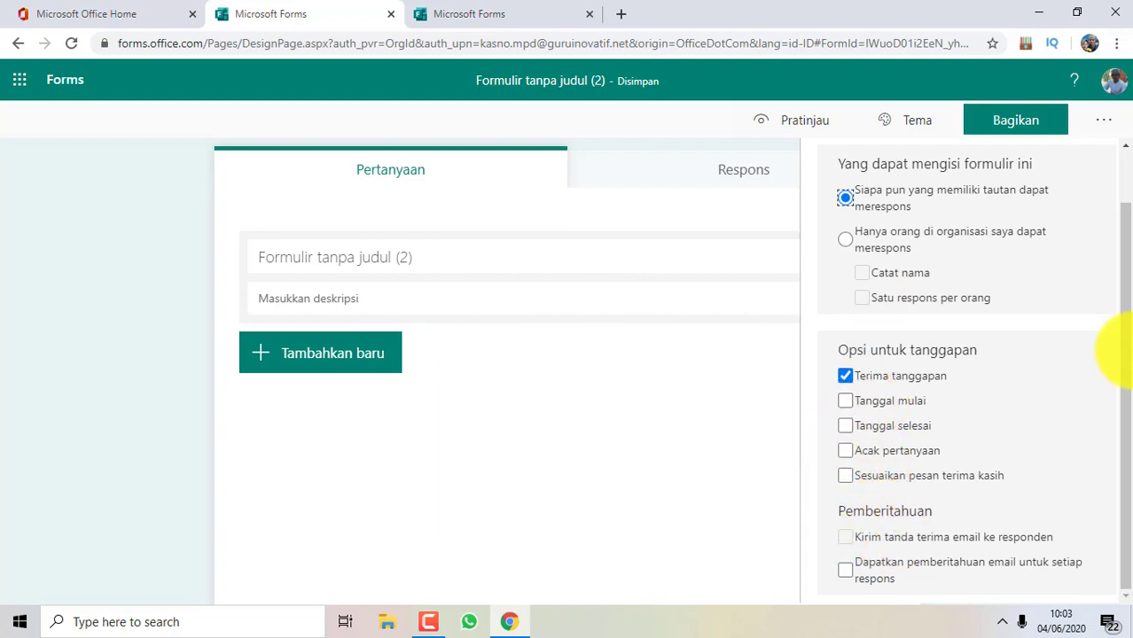
click(1100, 390)
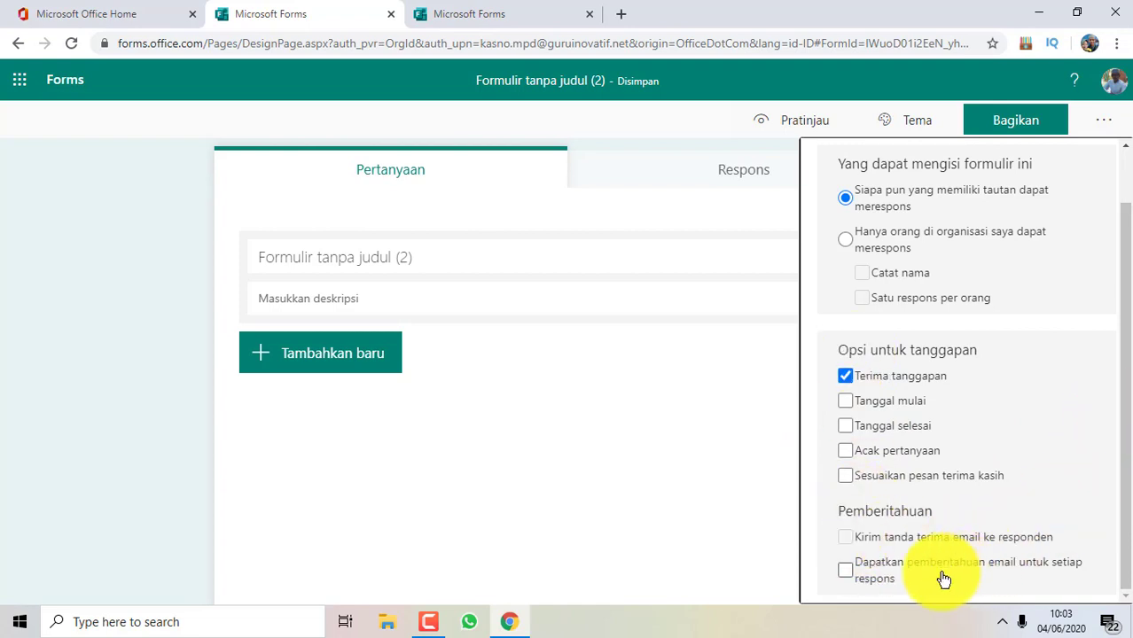
click(845, 569)
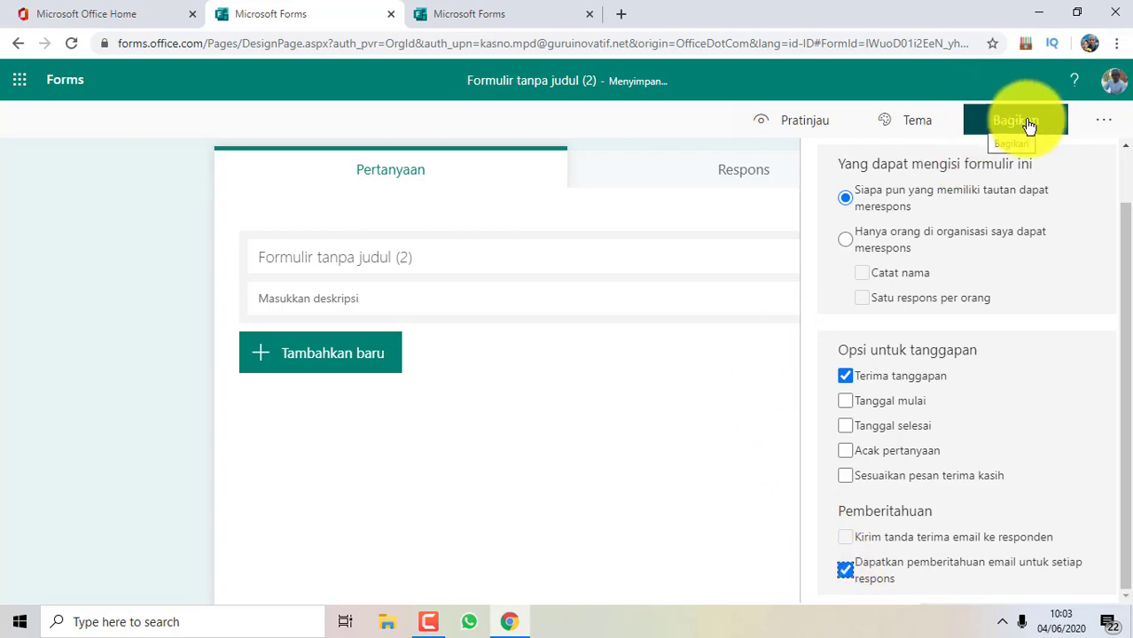
click(1092, 122)
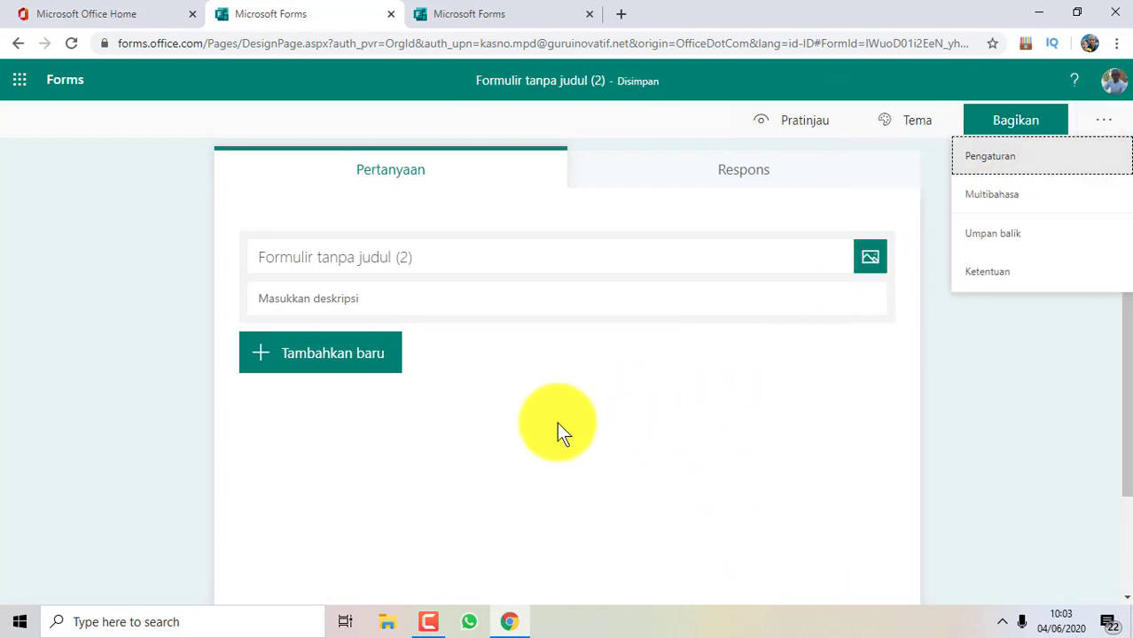
- Replace the form's title with "SELAMAT DATANG DI FORMULIR PENDAFTARAN SISWA BARU SMA"
click(349, 263)
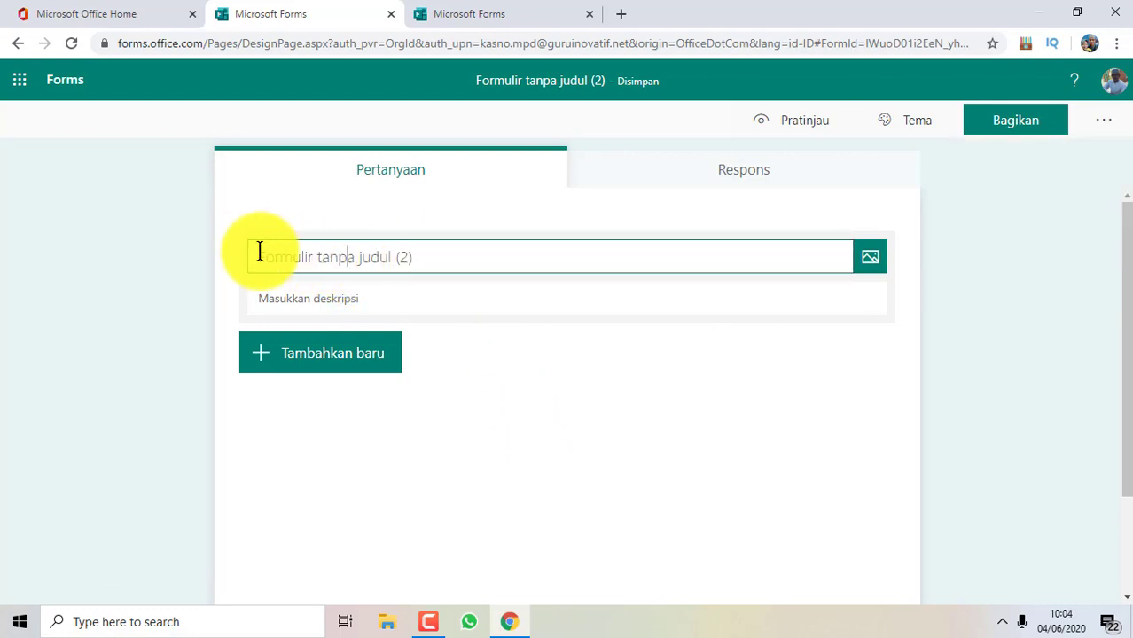
drag(258, 252, 451, 273)
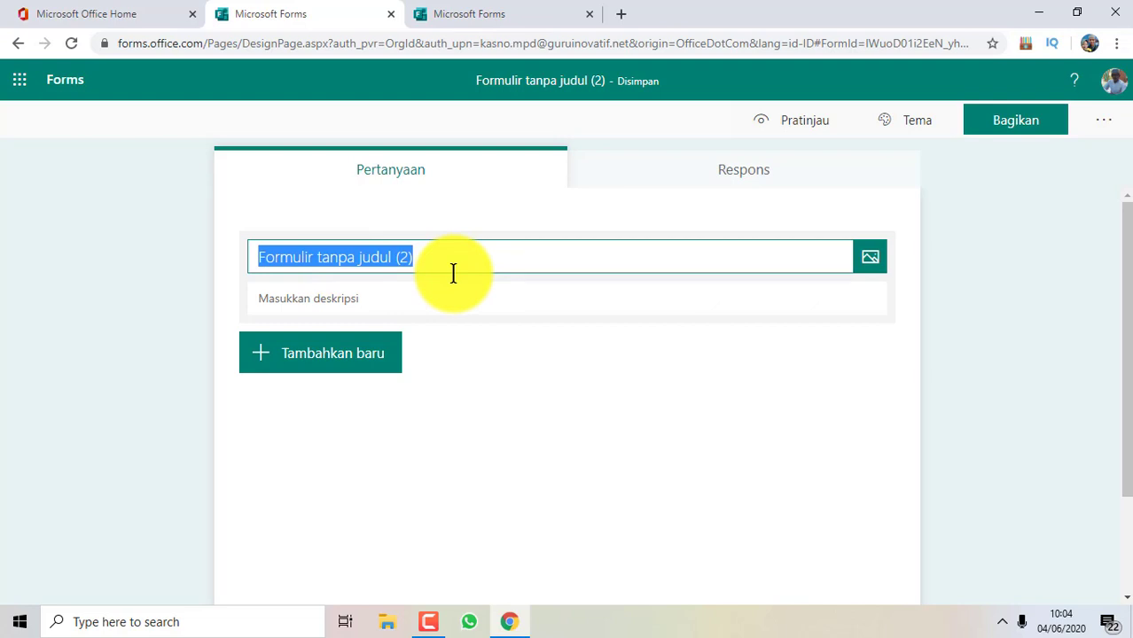
text(F)
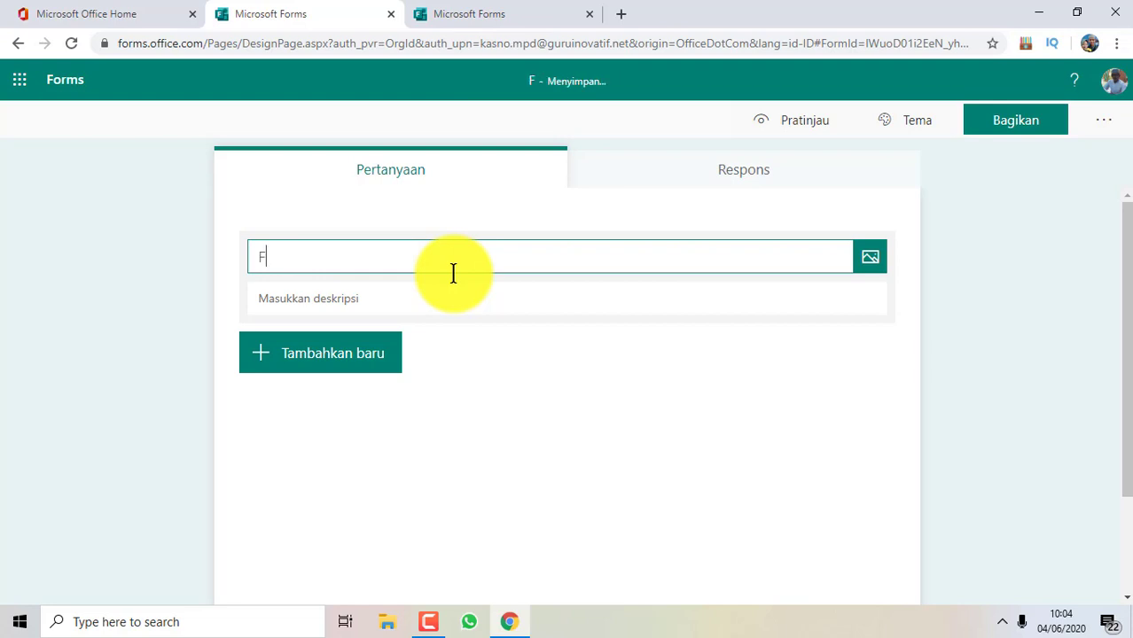
text(ORM)
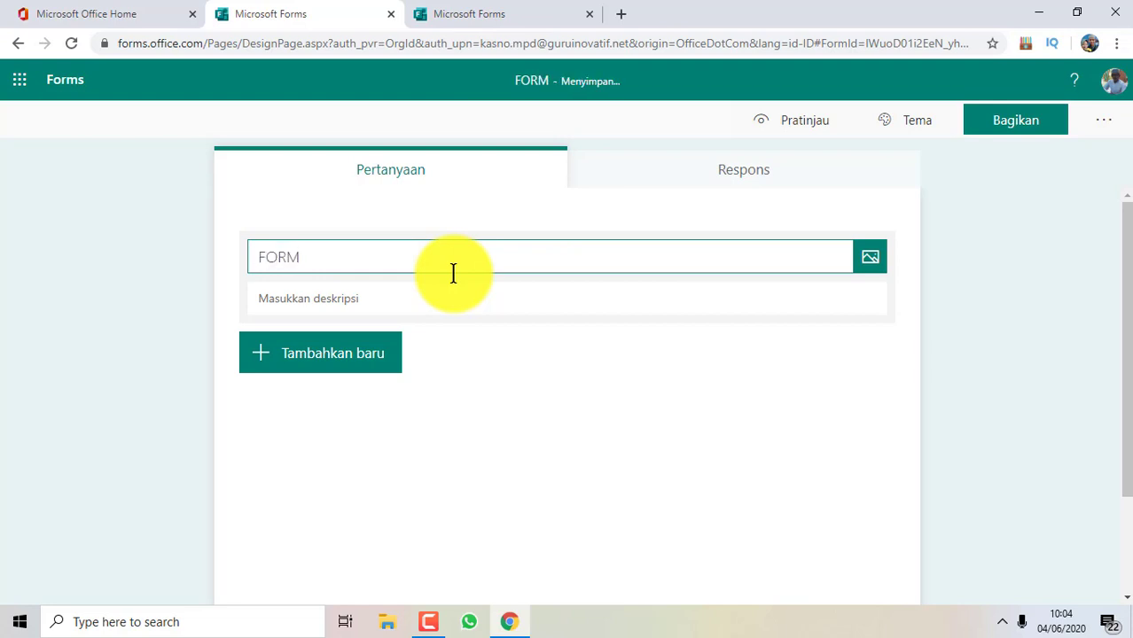
key(BackSpace)
key(BackSpace)
key(BackSpace)
key(BackSpace)
text(SEL)
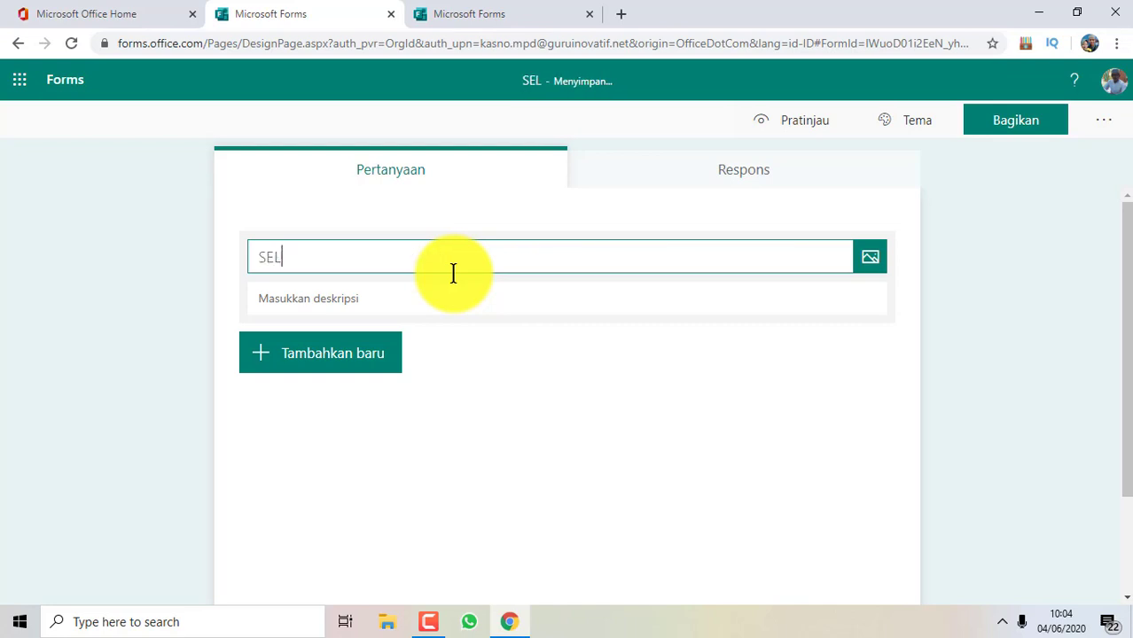
text(AMAT )
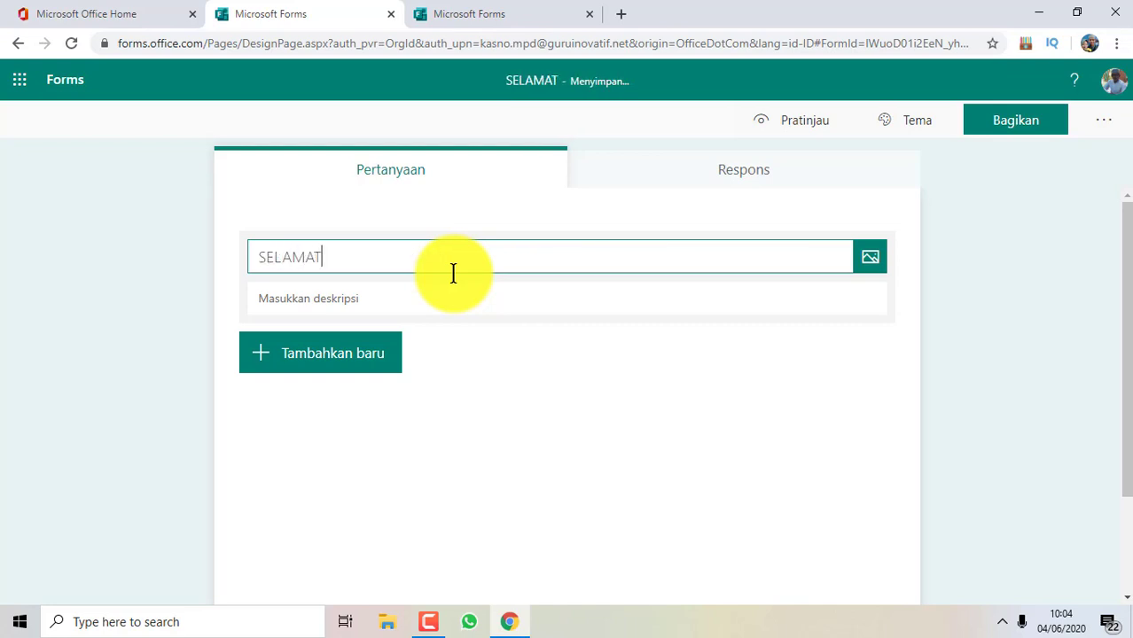
text(DATANG)
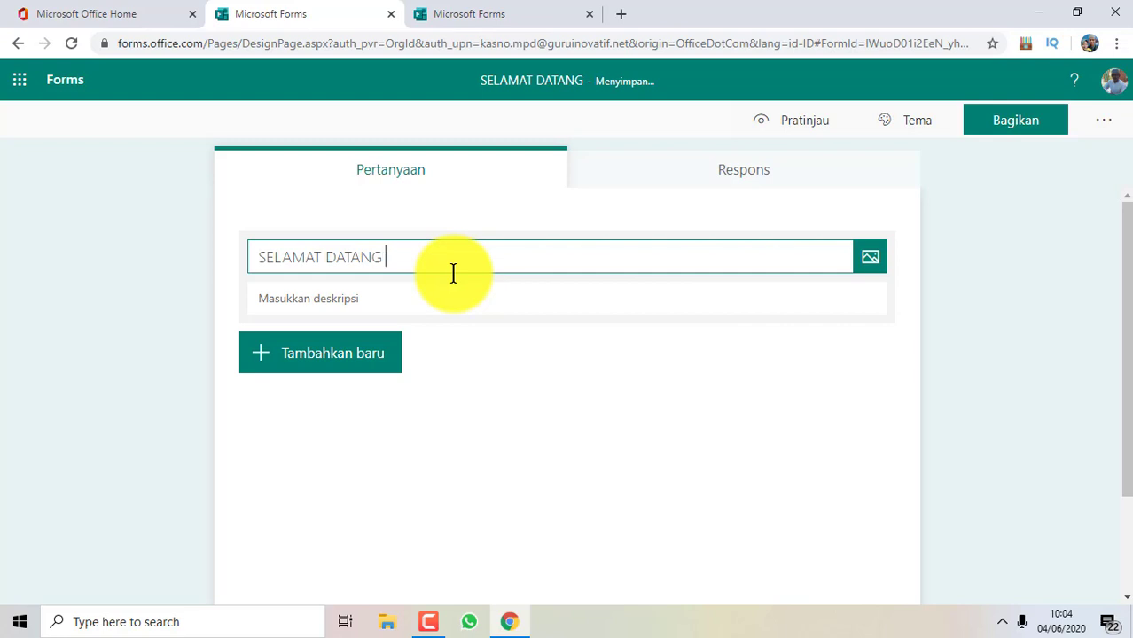
text( DI)
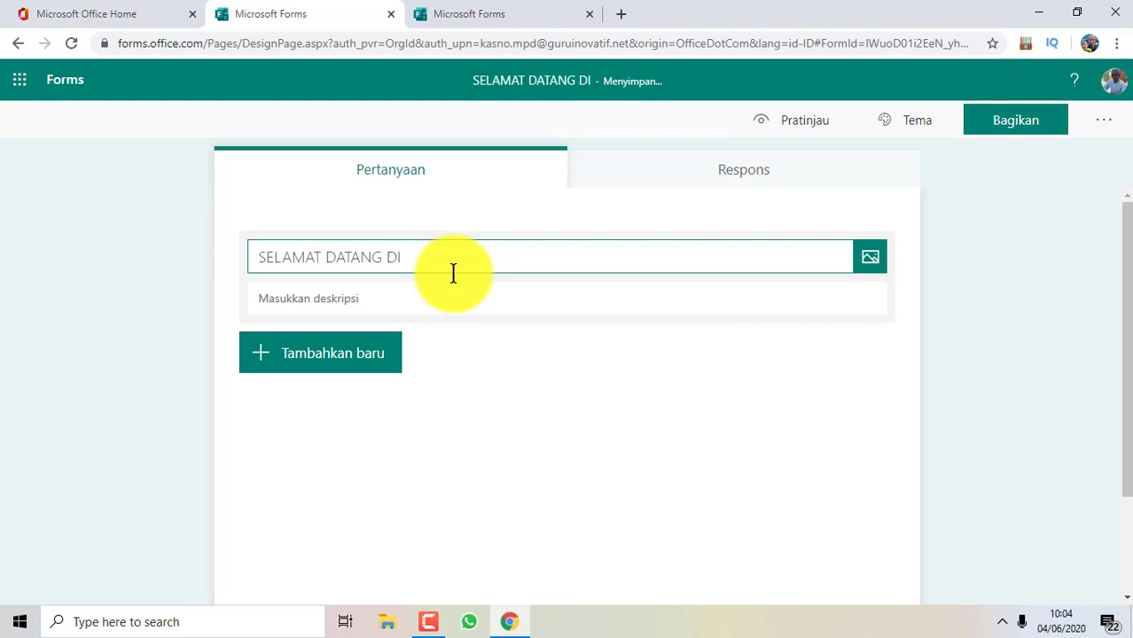
text( FORM)
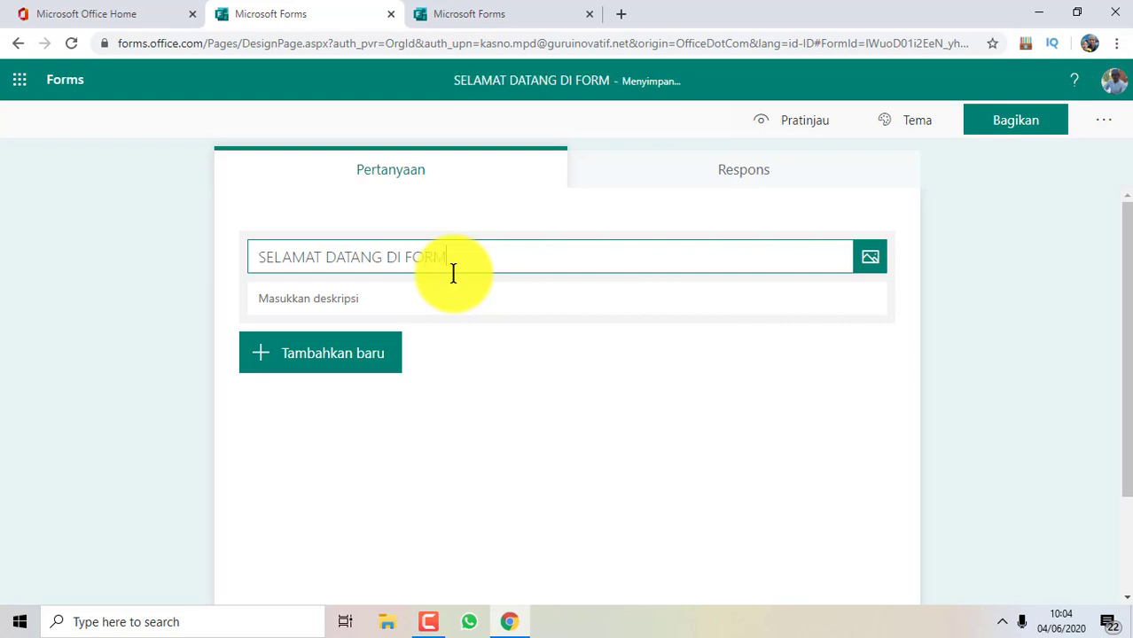
text(ULIR )
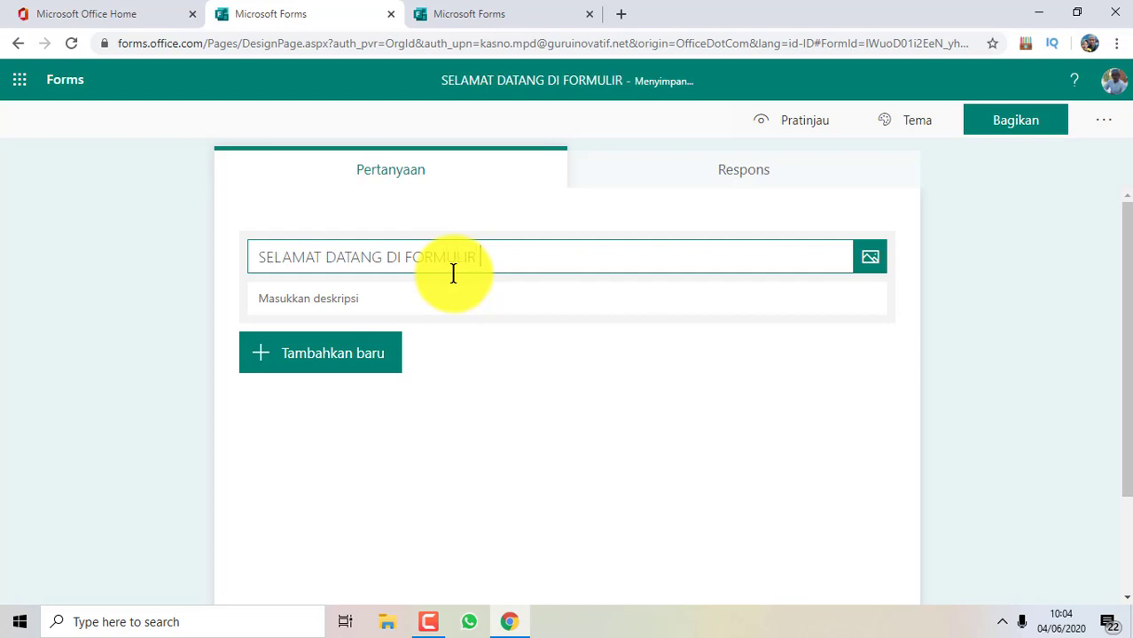
text(PENDA)
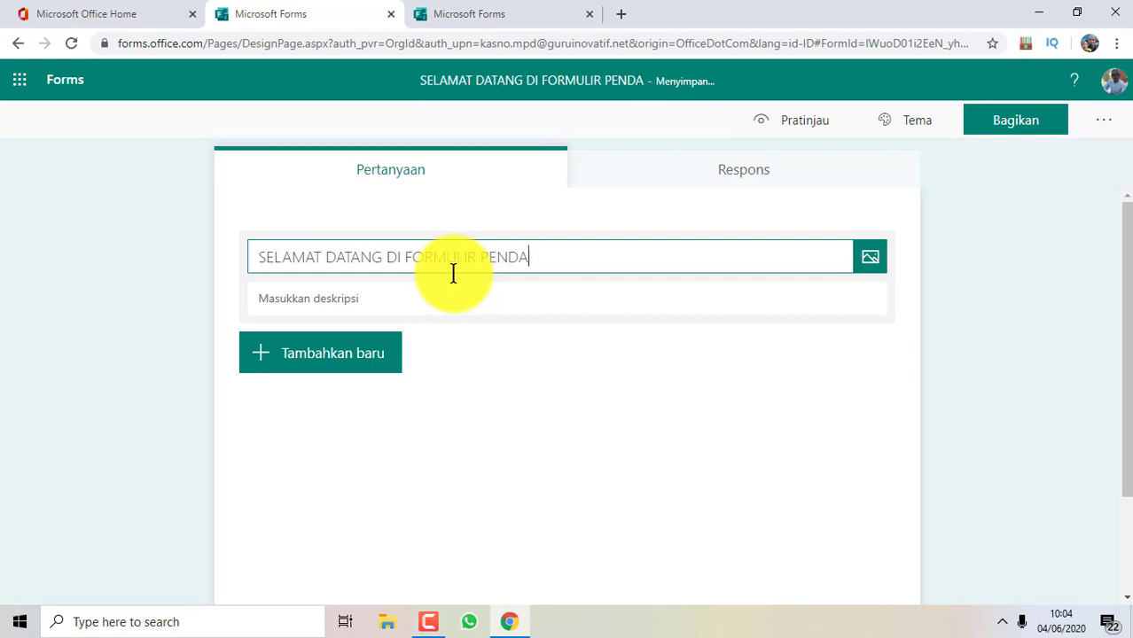
text(FTARAN S)
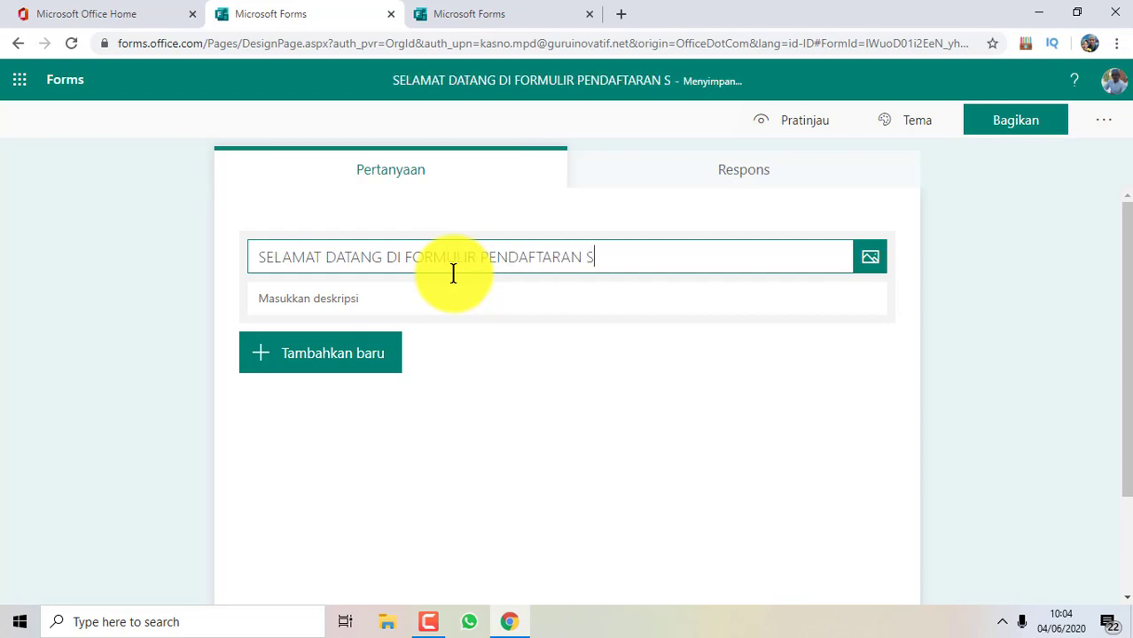
text(ISWA BAR)
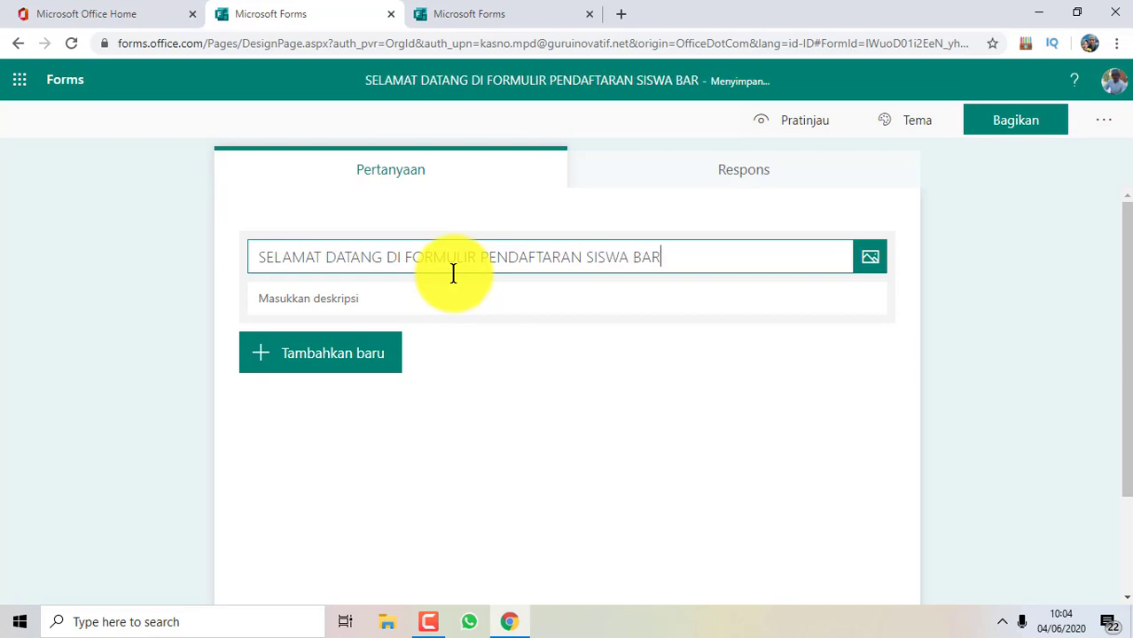
text(U sm)
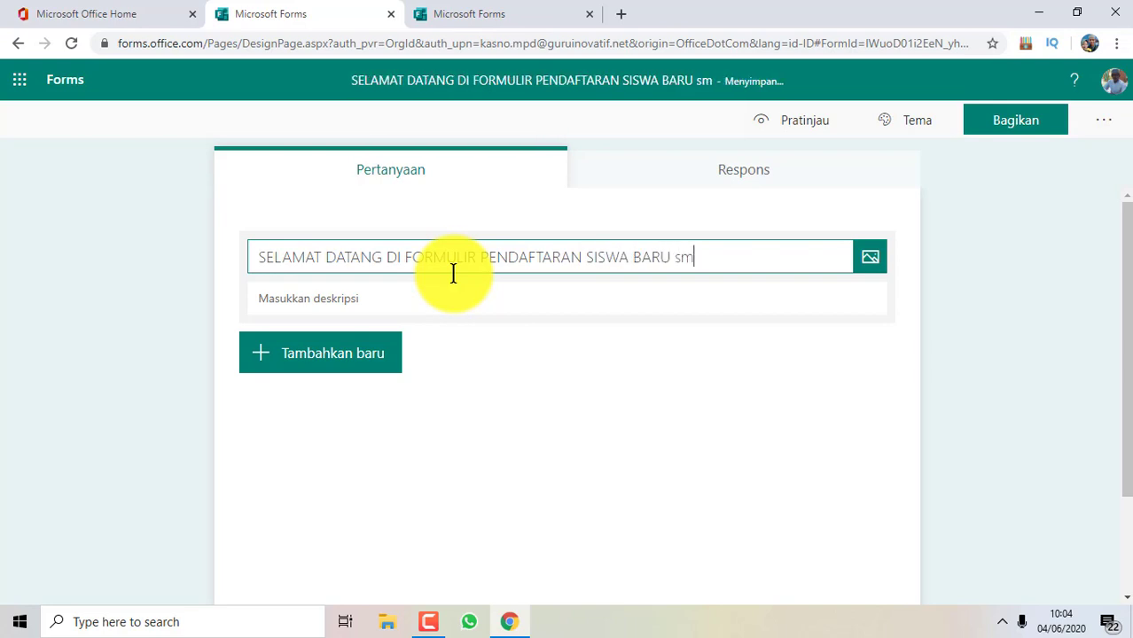
key(BackSpace)
key(BackSpace)
text(SMA)
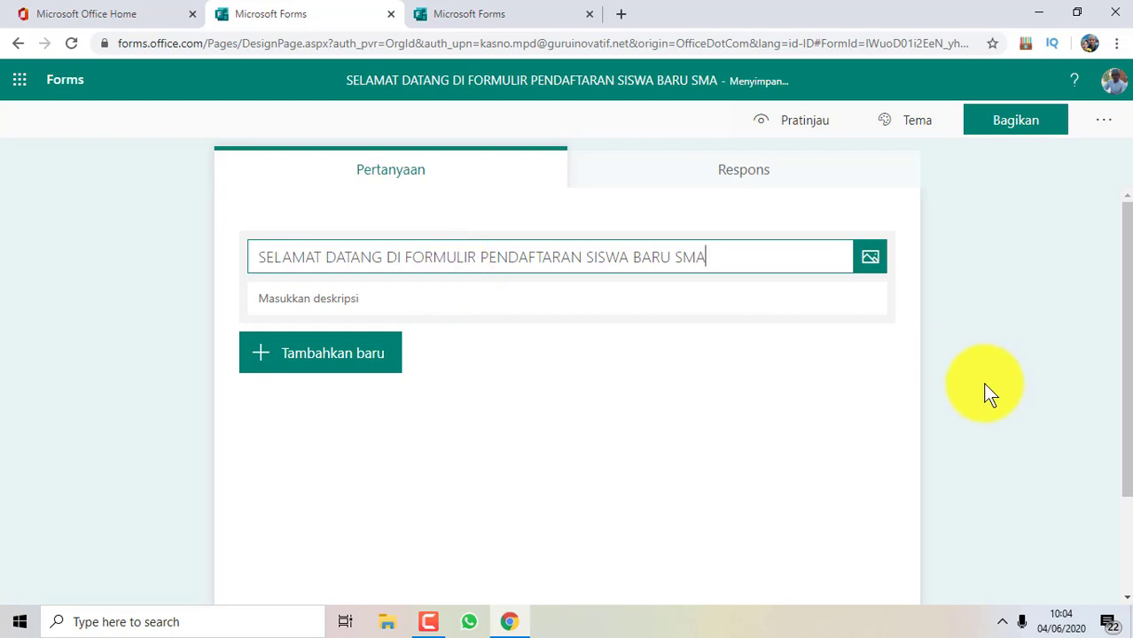
- Upload the image "Logo sman 1 jaro" from the Videos folder as the form title's picture
click(880, 259)
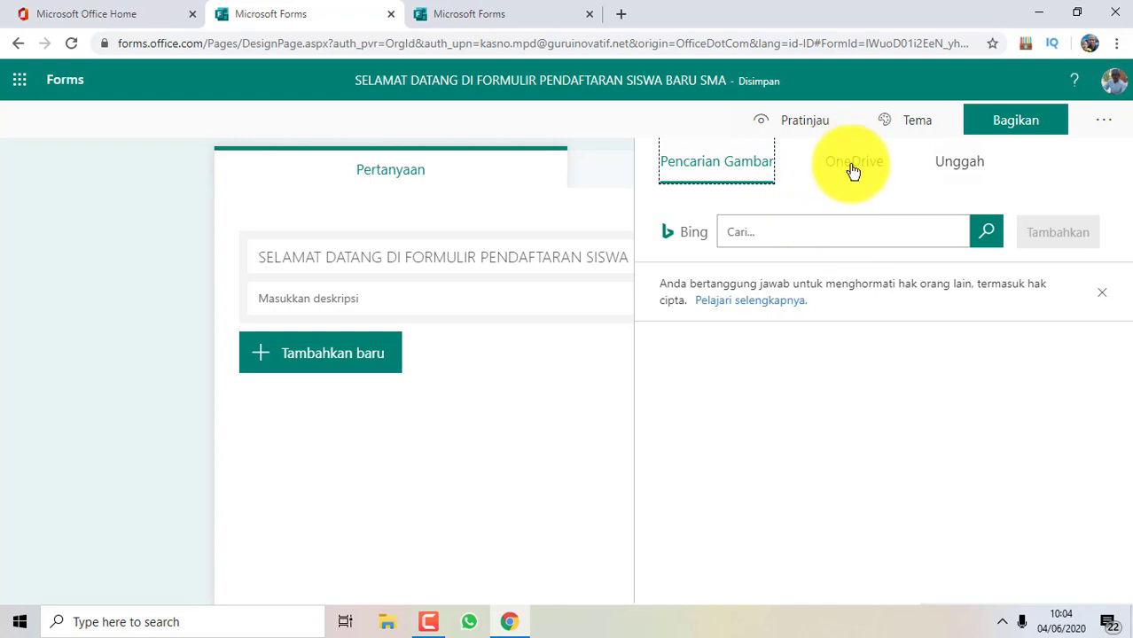
click(950, 172)
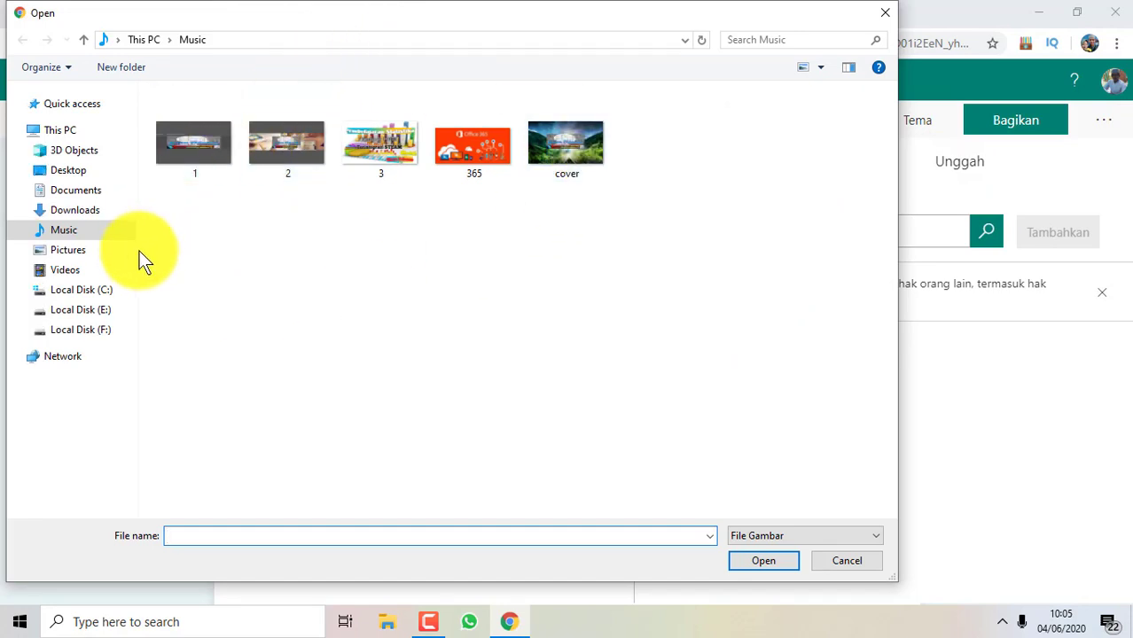
click(75, 269)
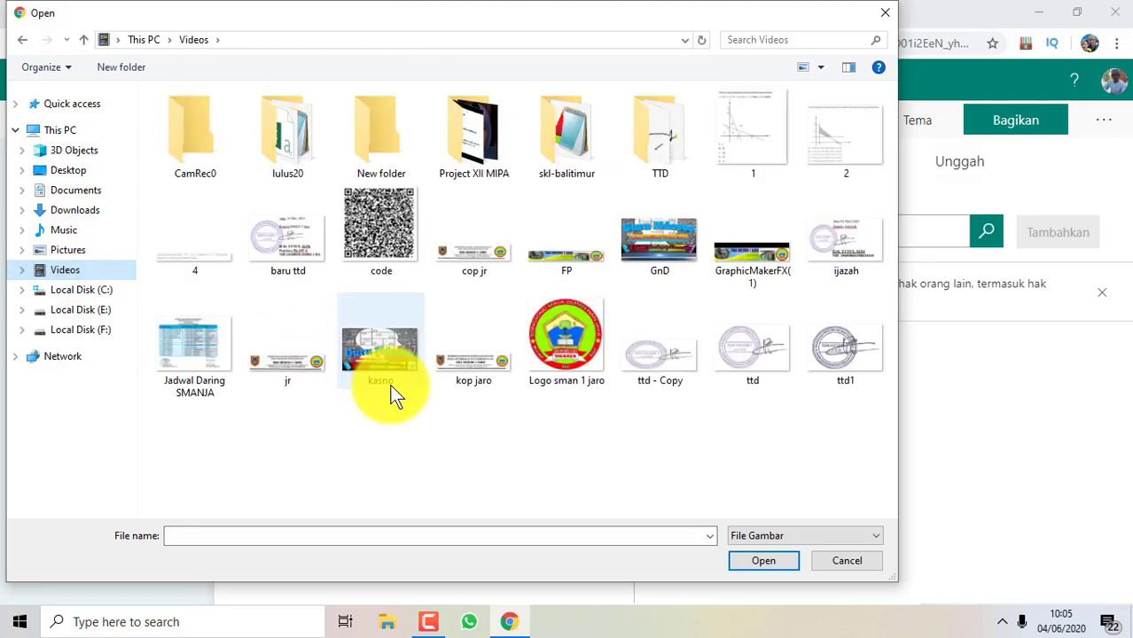
double_click(575, 371)
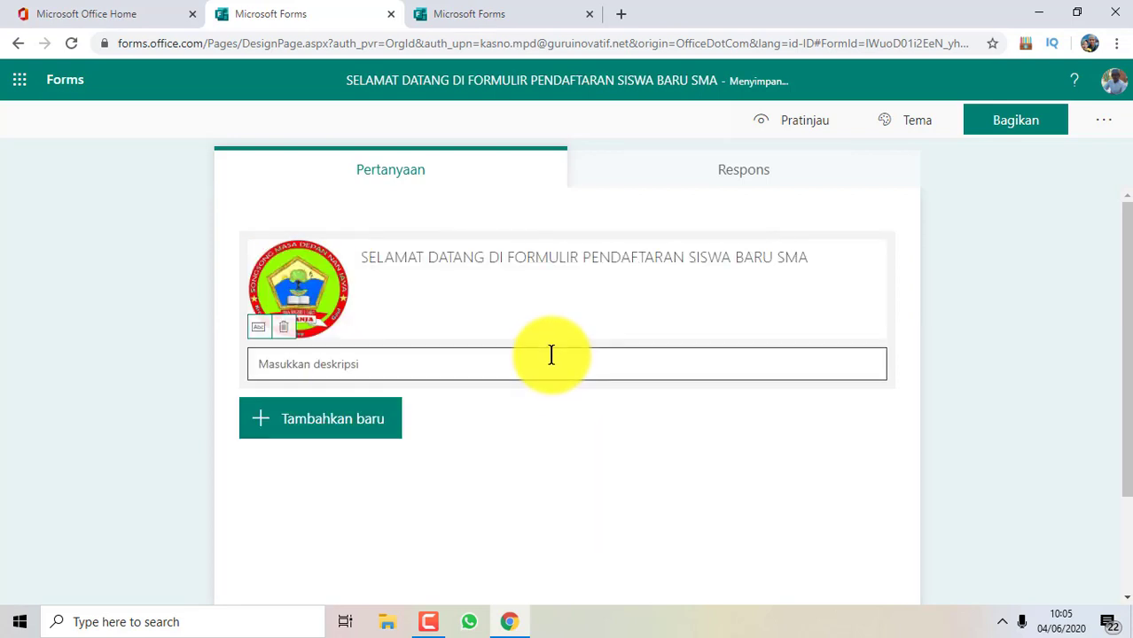
- Start the form's description with the heading line "Petunjuk Pengisian"
scroll(551, 354, down, 1)
click(412, 268)
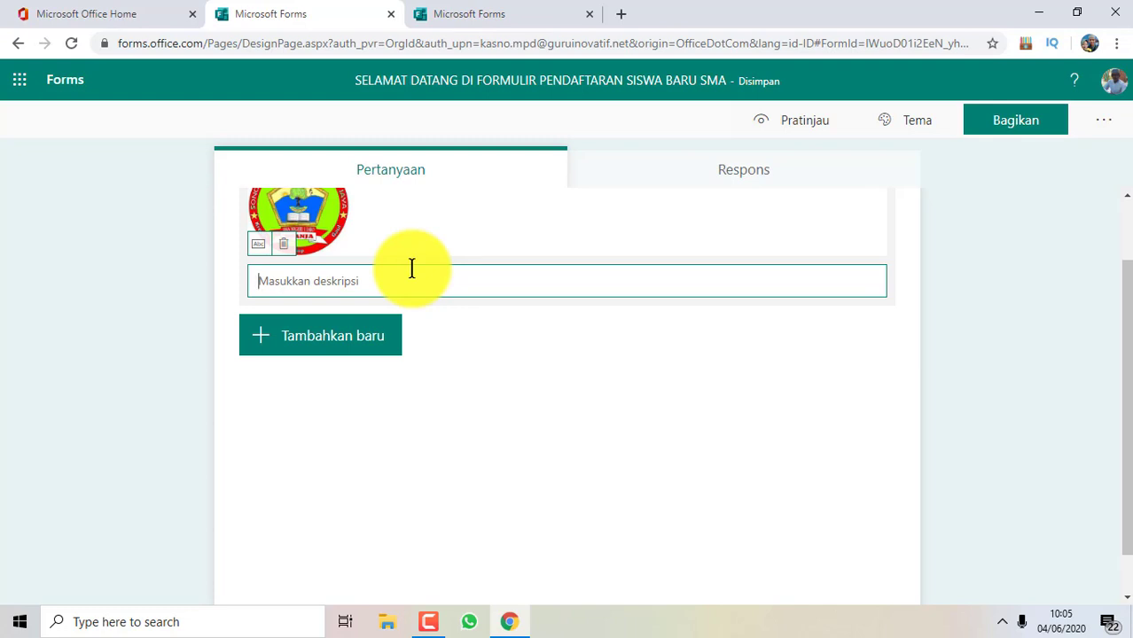
text(pE)
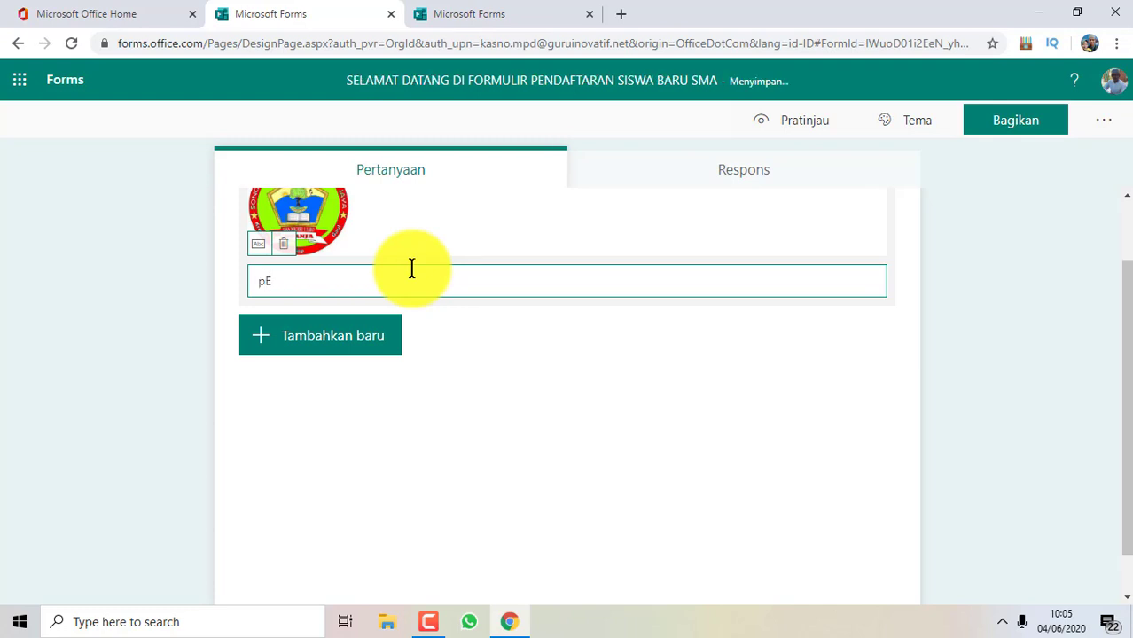
key(BackSpace)
key(BackSpace)
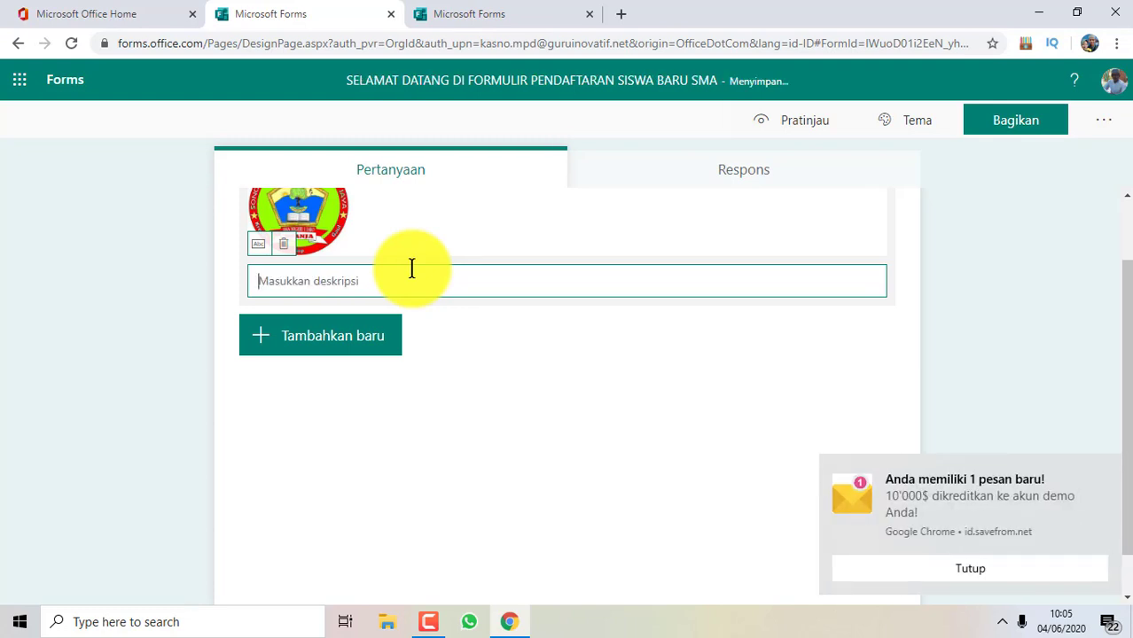
text(Petunju)
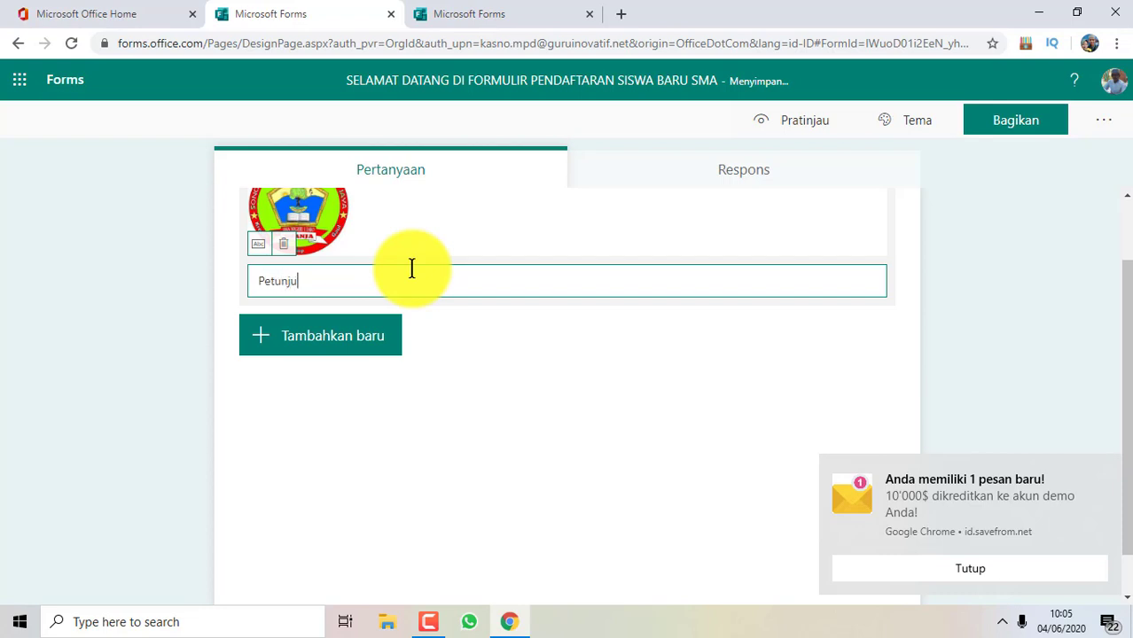
text(k Pegisi)
key(BackSpace)
key(BackSpace)
key(BackSpace)
text(ngisian)
key(Return)
- Add the first instruction to the description: "1. Isikan data Anda sesuai dengan yang sebenarnya"
text(1)
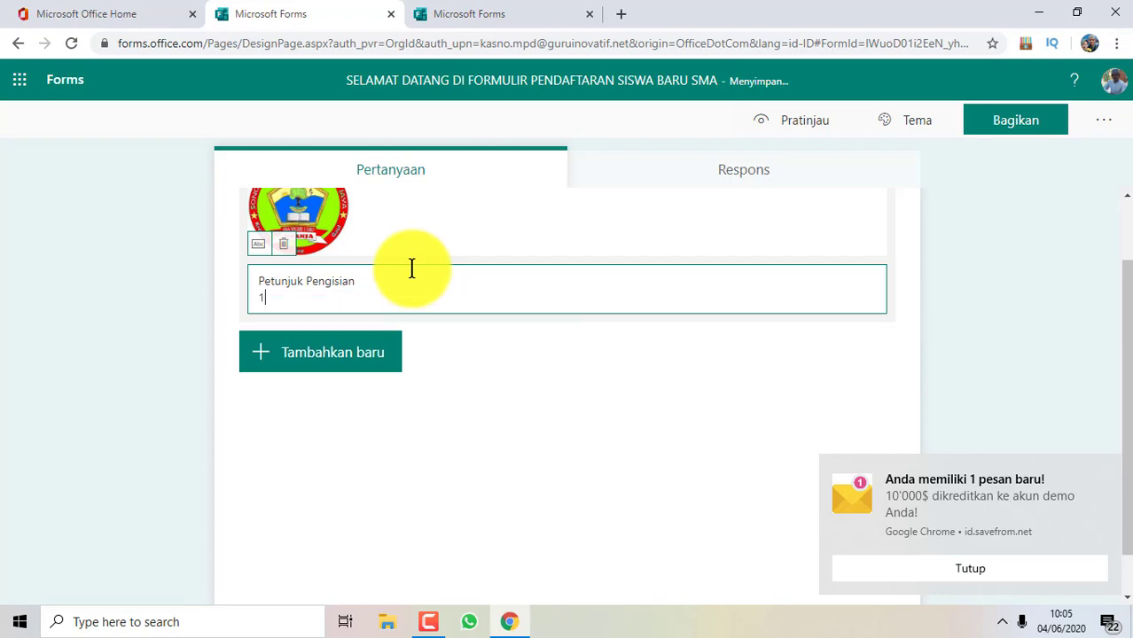
text(. ISikan data Anda sesu)
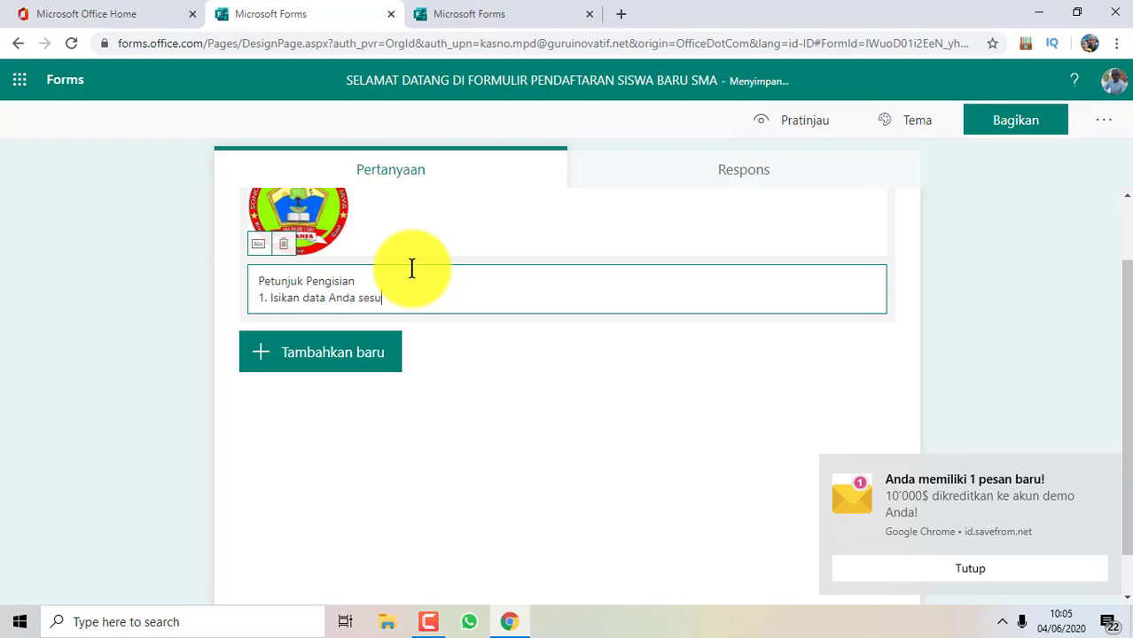
text(ai dengan yang sebenarnya)
key(Return)
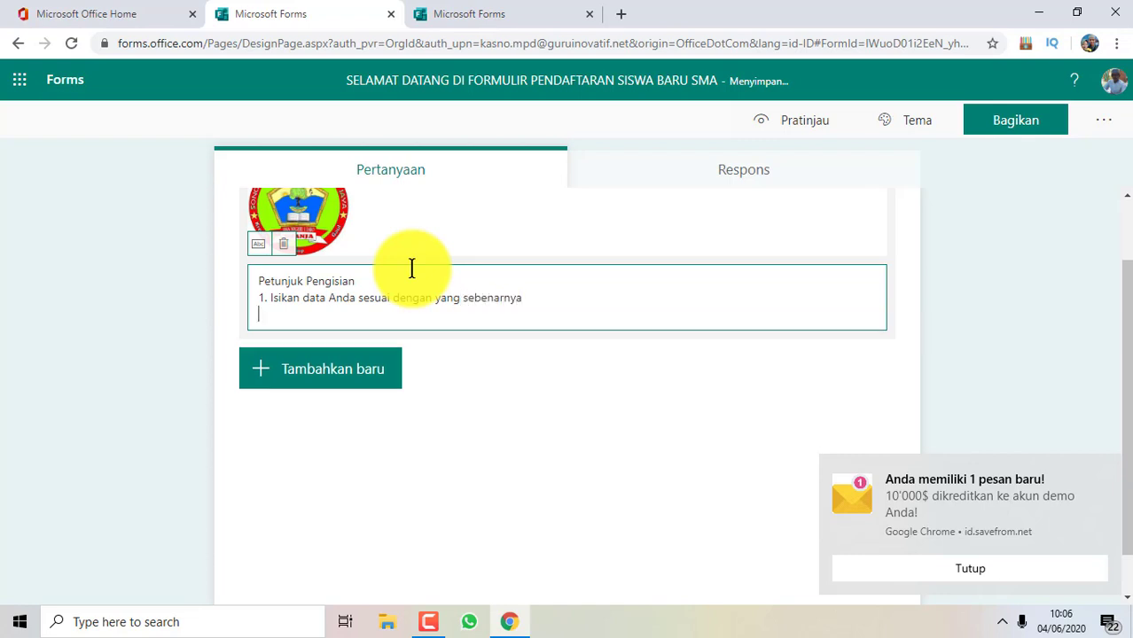
- Add the second instruction to the description: "2. jika ada yang kurang jelas bisa menghubingi panitia"
text(2. jika ada yang kura)
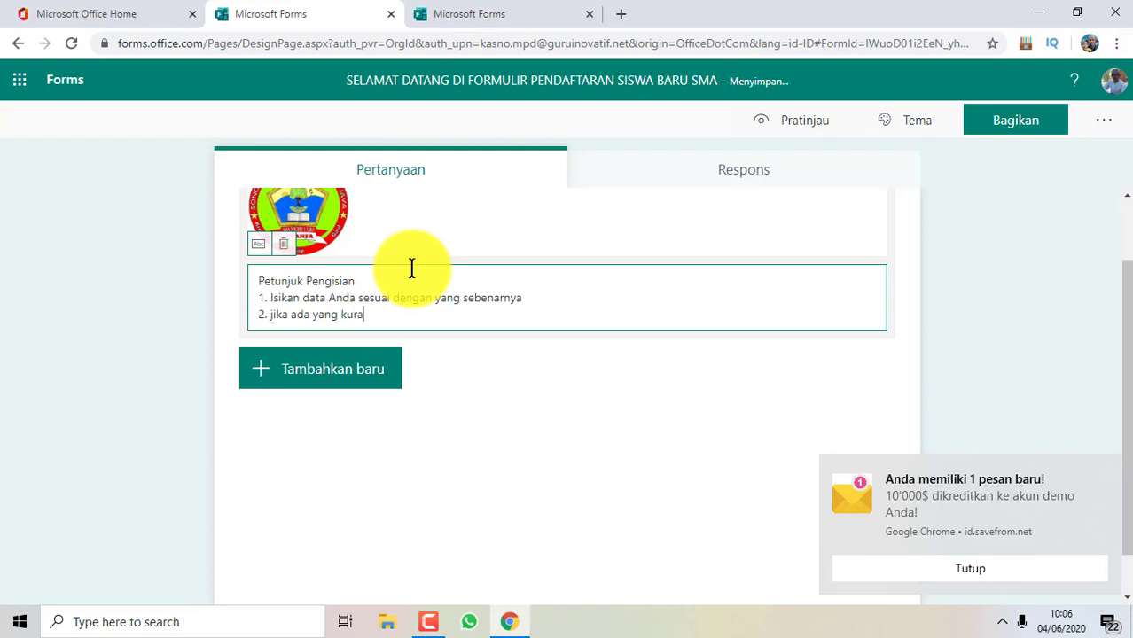
text(ng jelas bisa menghubi)
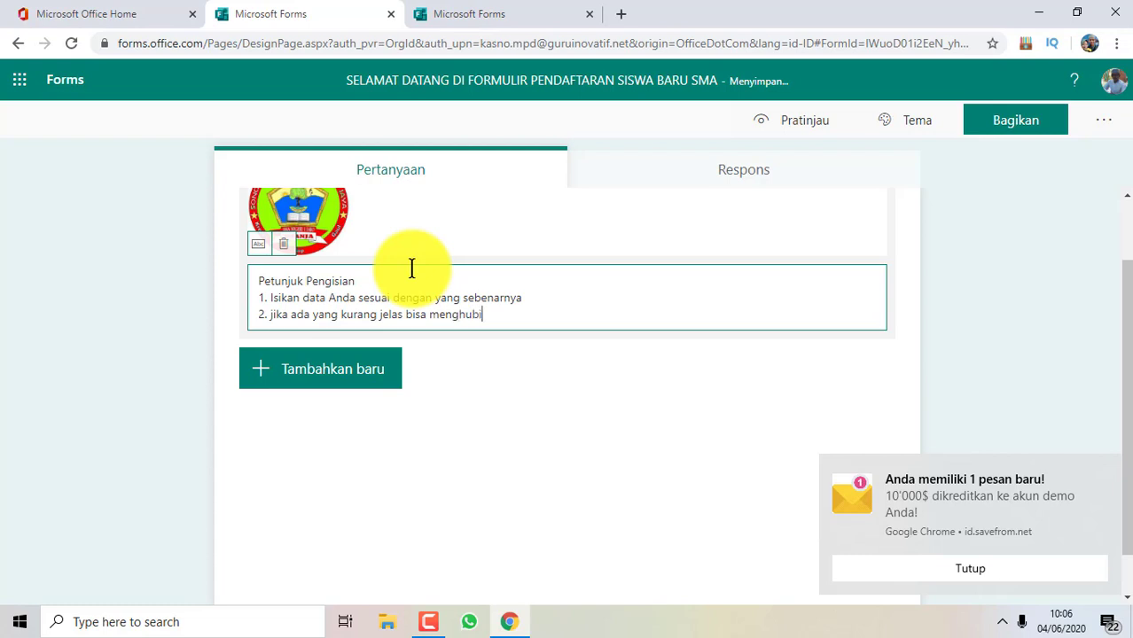
text(ngi panitia)
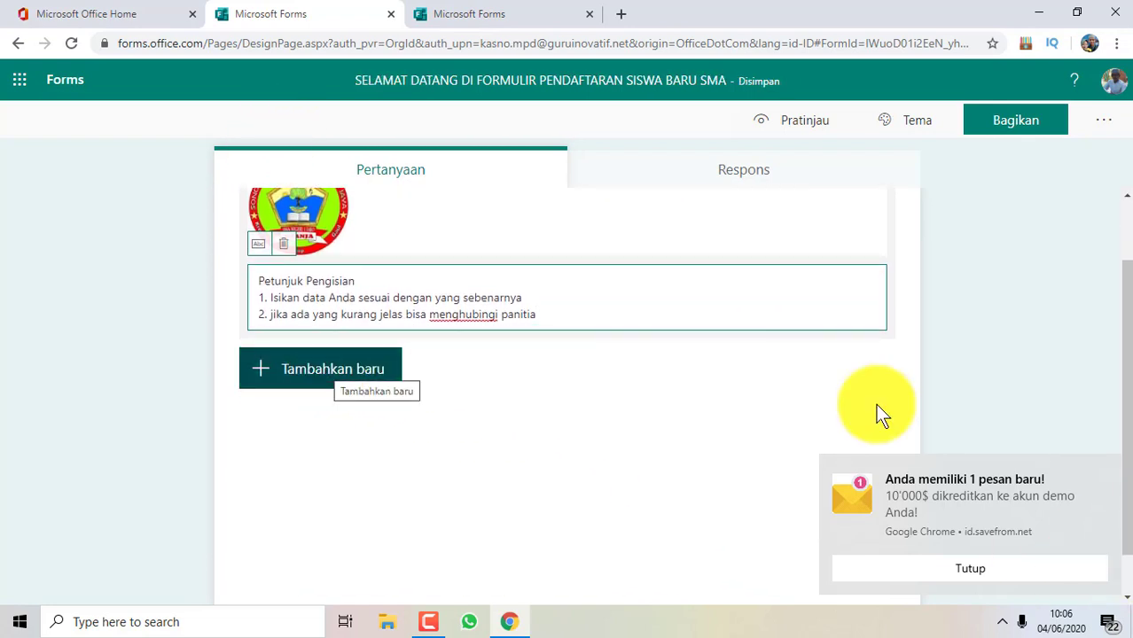
- Dismiss the desktop notification and add a new section (Bagian) to the form titled "Identitas Calon Siswa"
click(1099, 472)
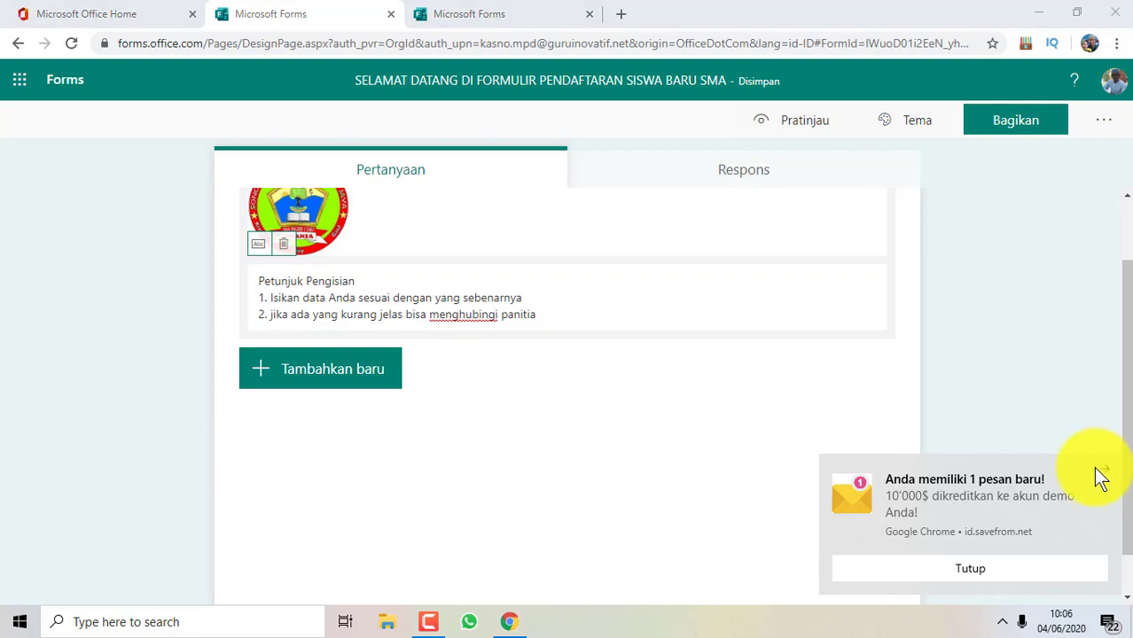
click(347, 368)
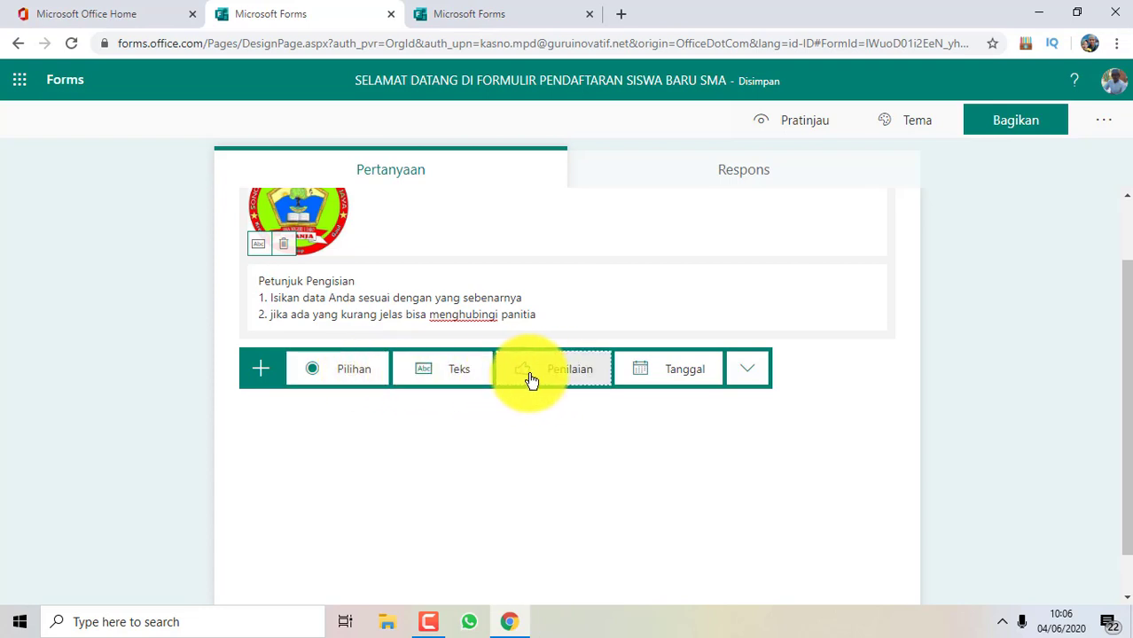
click(738, 379)
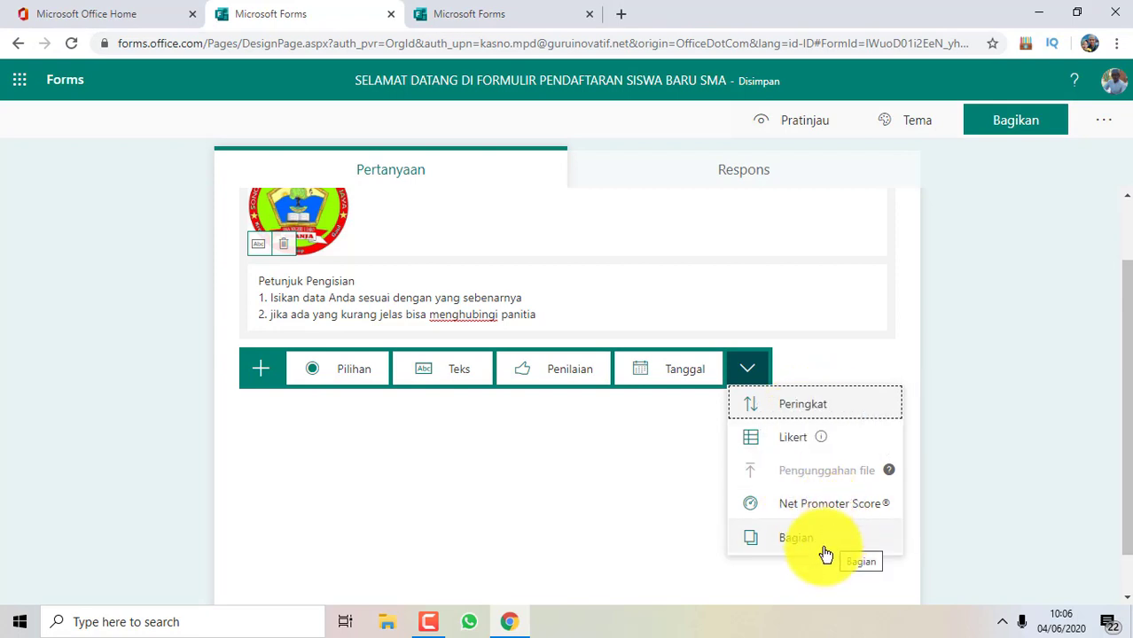
click(776, 542)
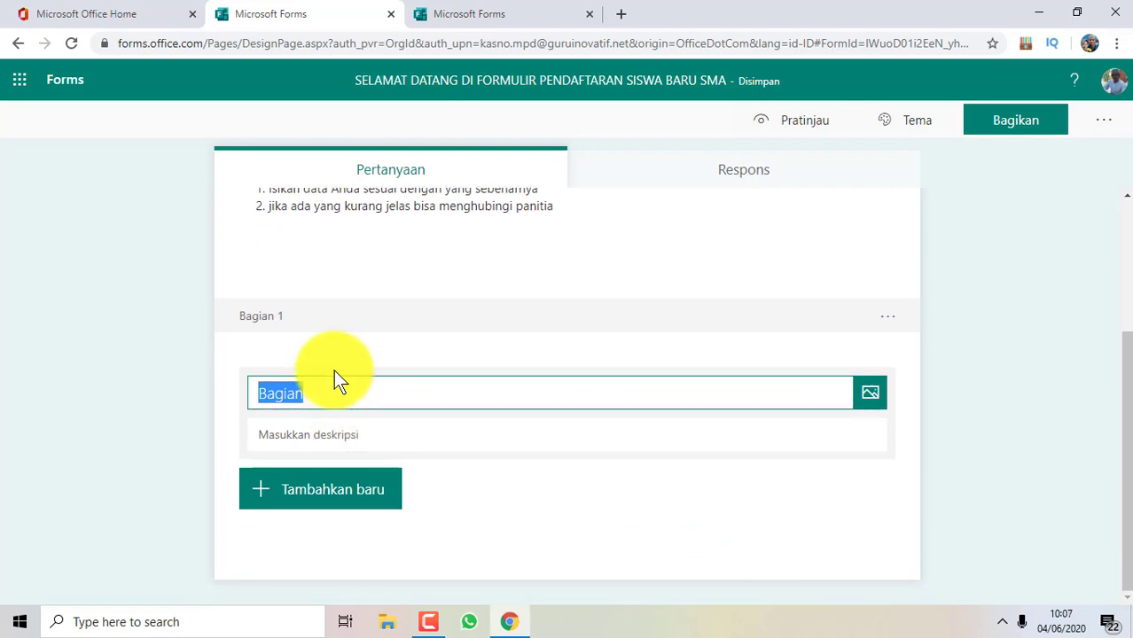
key(BackSpace)
text(Identita)
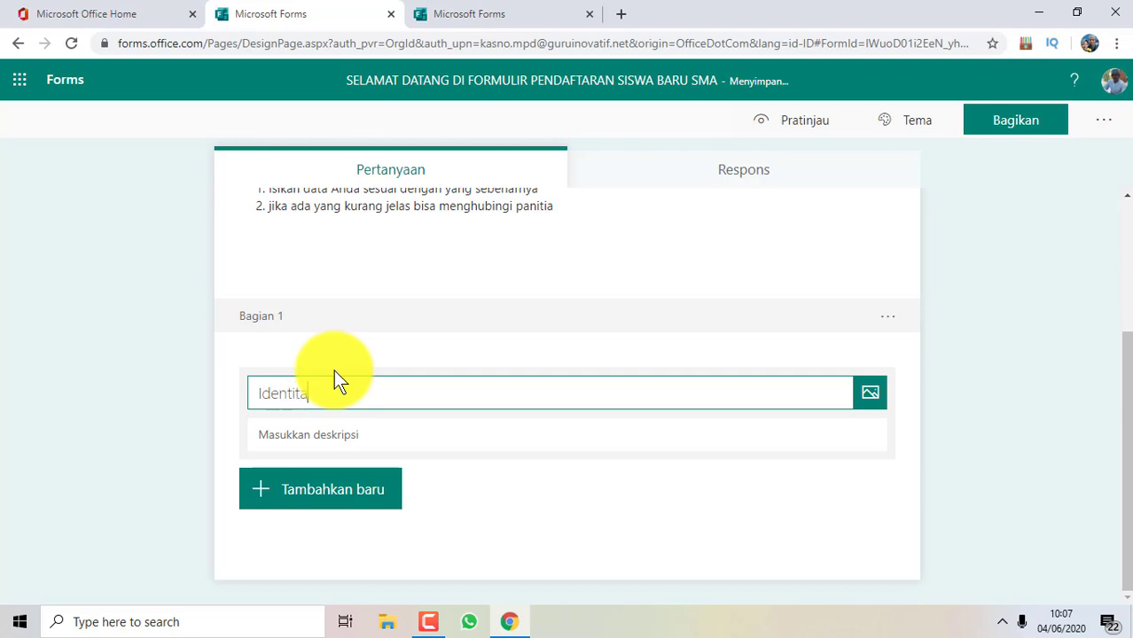
text(s Si)
text(Siswa)
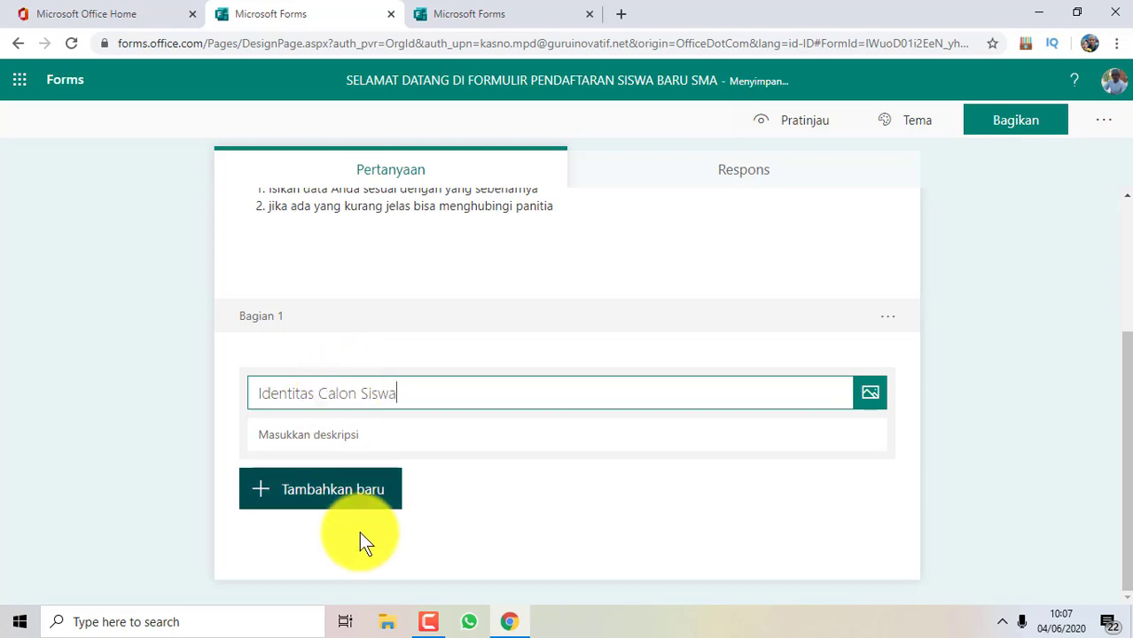
- Add a text question titled "Nama Lengkap" to the section and make it required
click(341, 490)
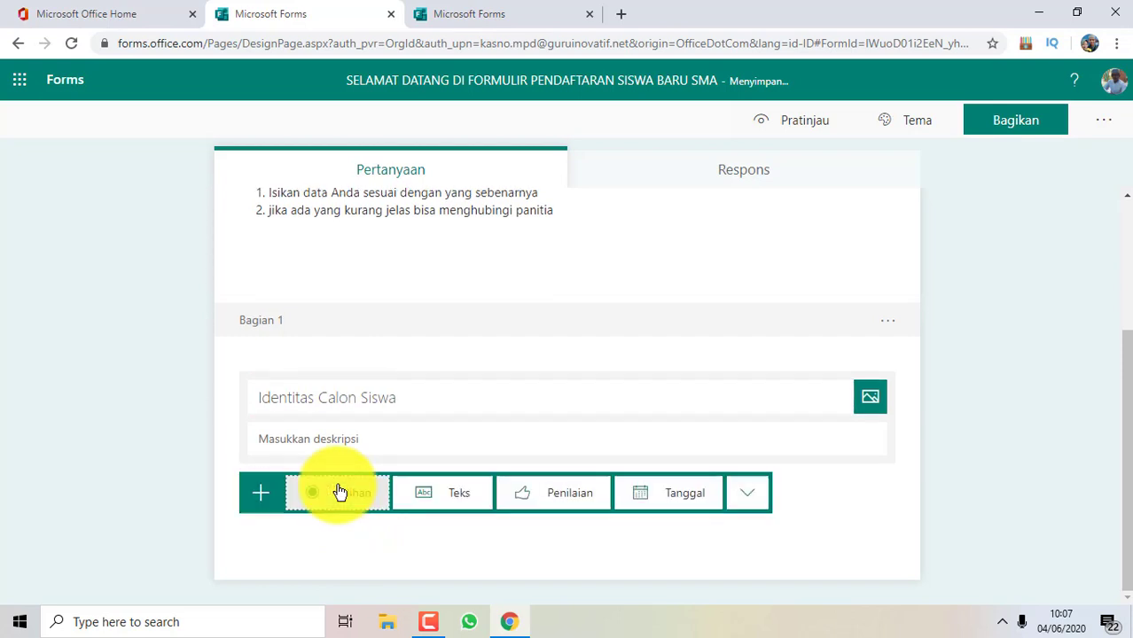
click(424, 494)
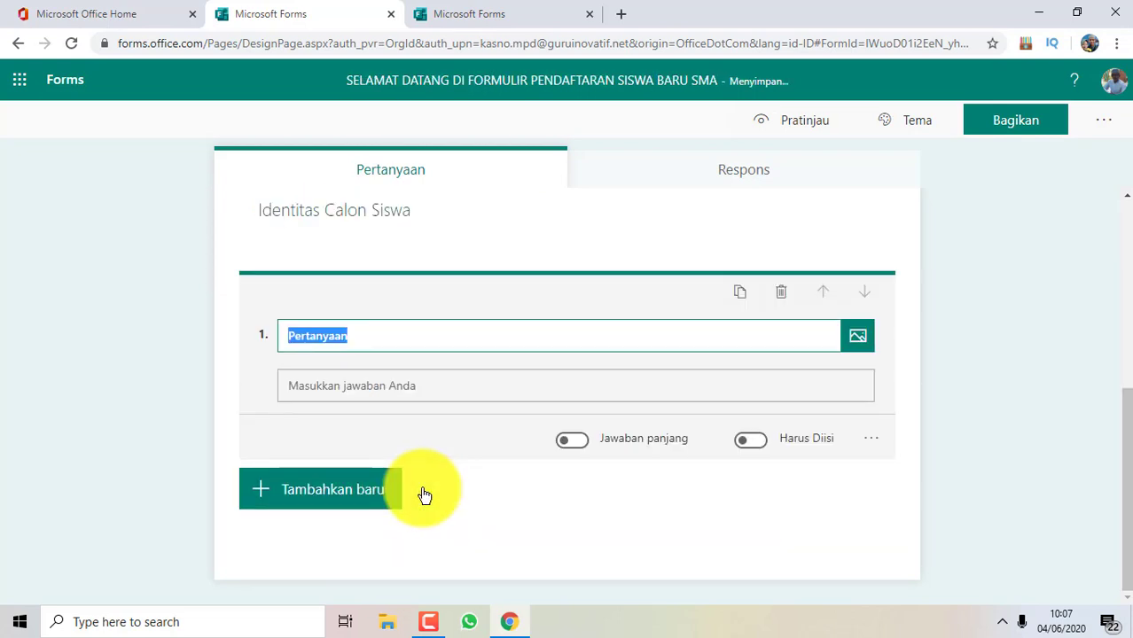
text(N)
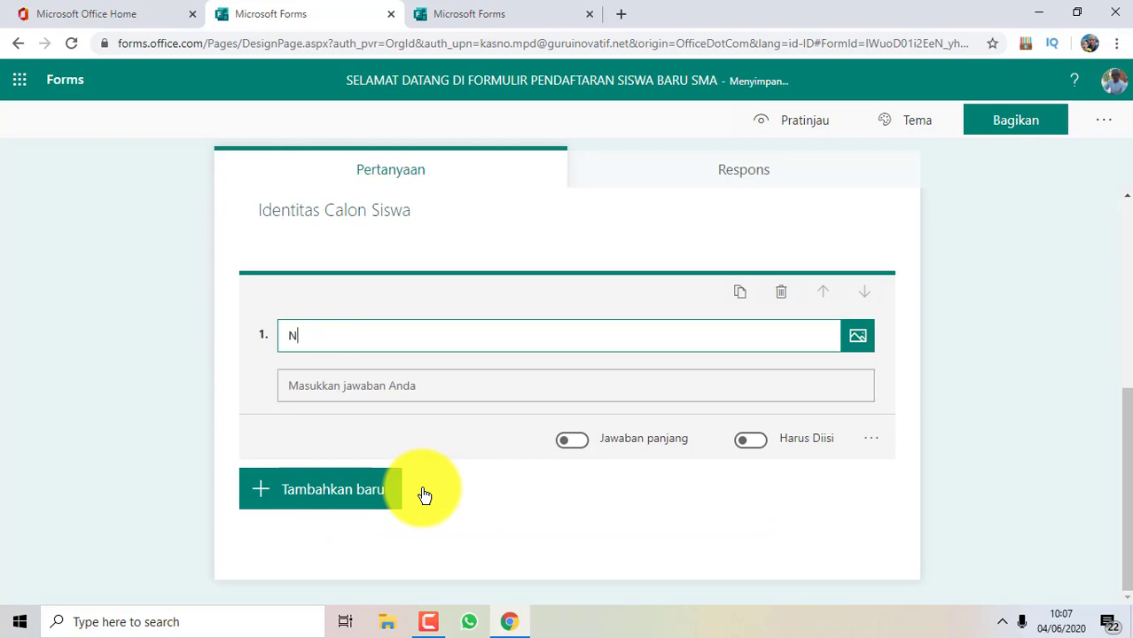
text(ama Lengkap)
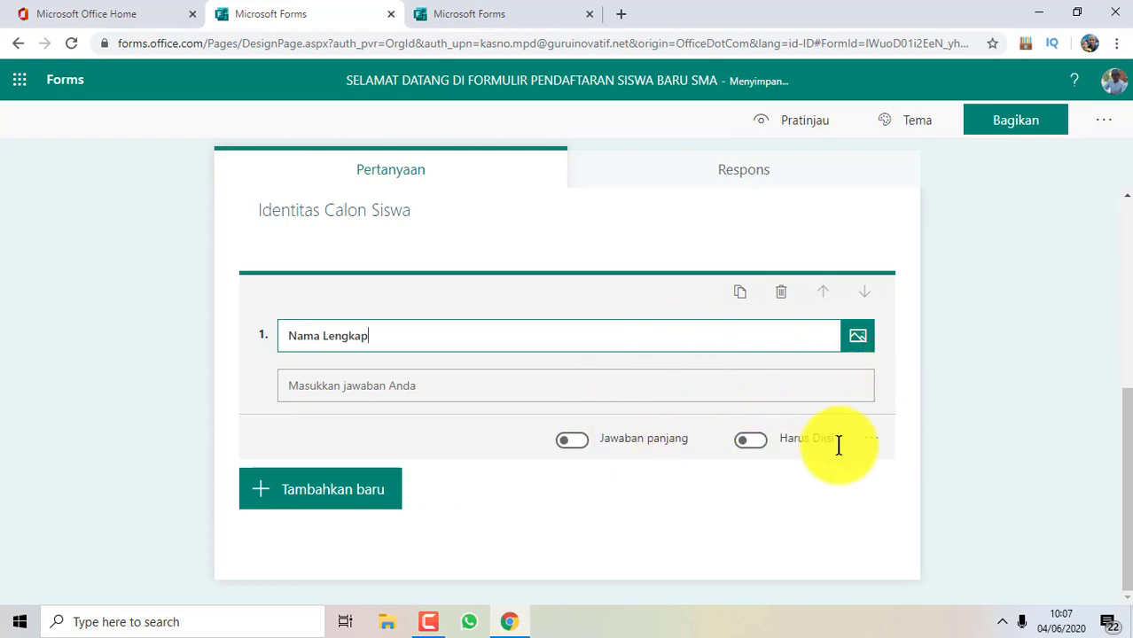
click(766, 448)
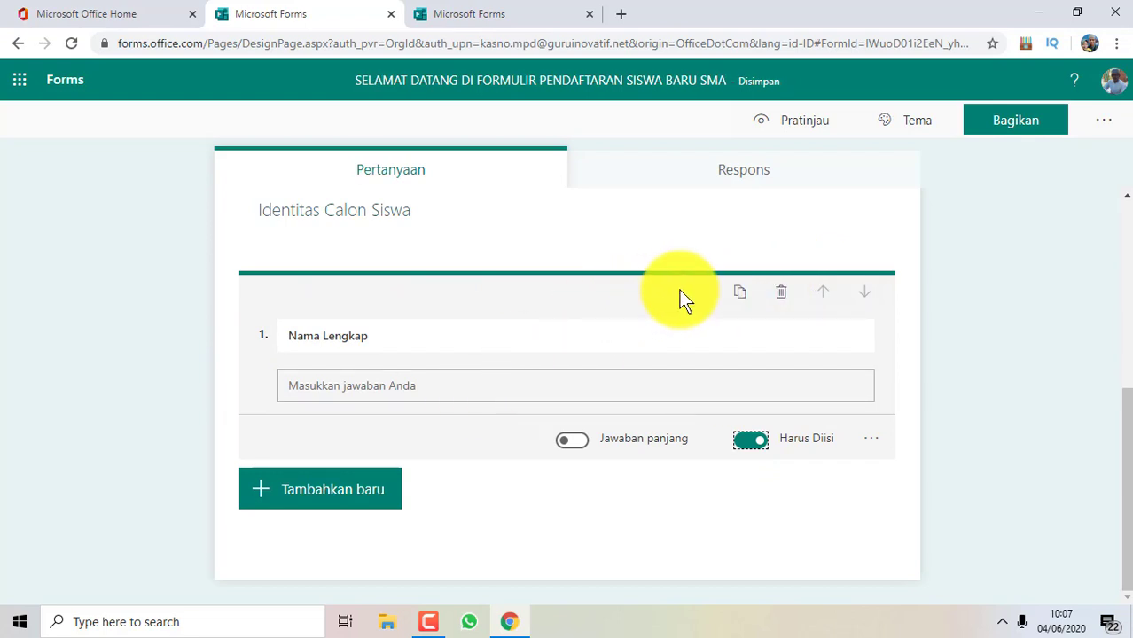
- Duplicate the "Nama Lengkap" question, title the copy "NISN" and restrict its answer to numbers (Angka)
click(741, 296)
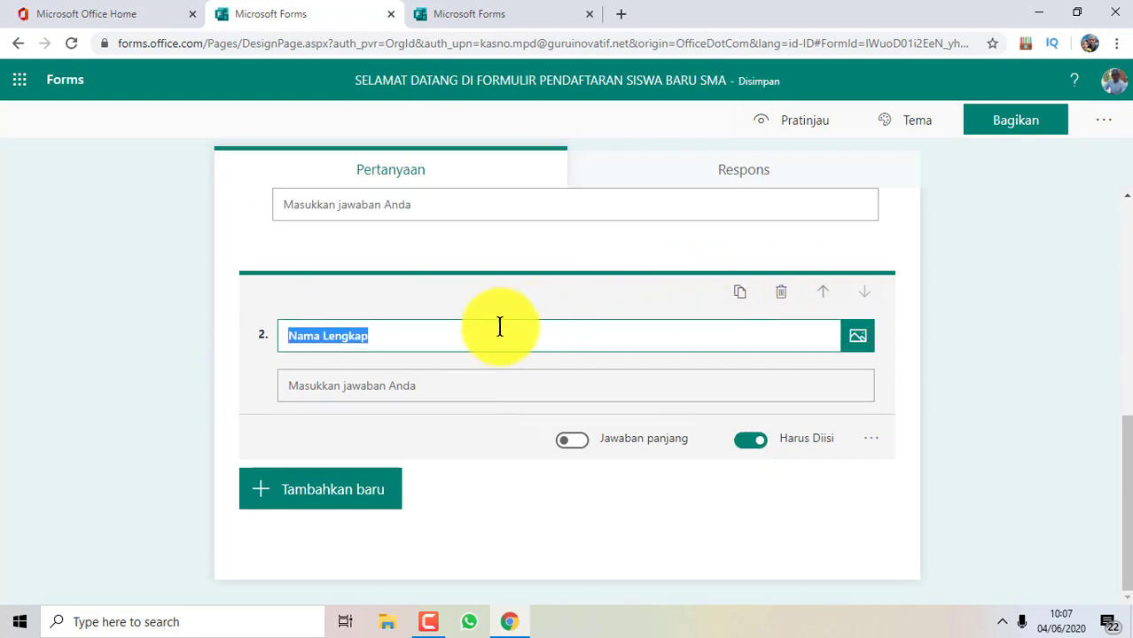
scroll(489, 332, up, 3)
scroll(487, 337, down, 2)
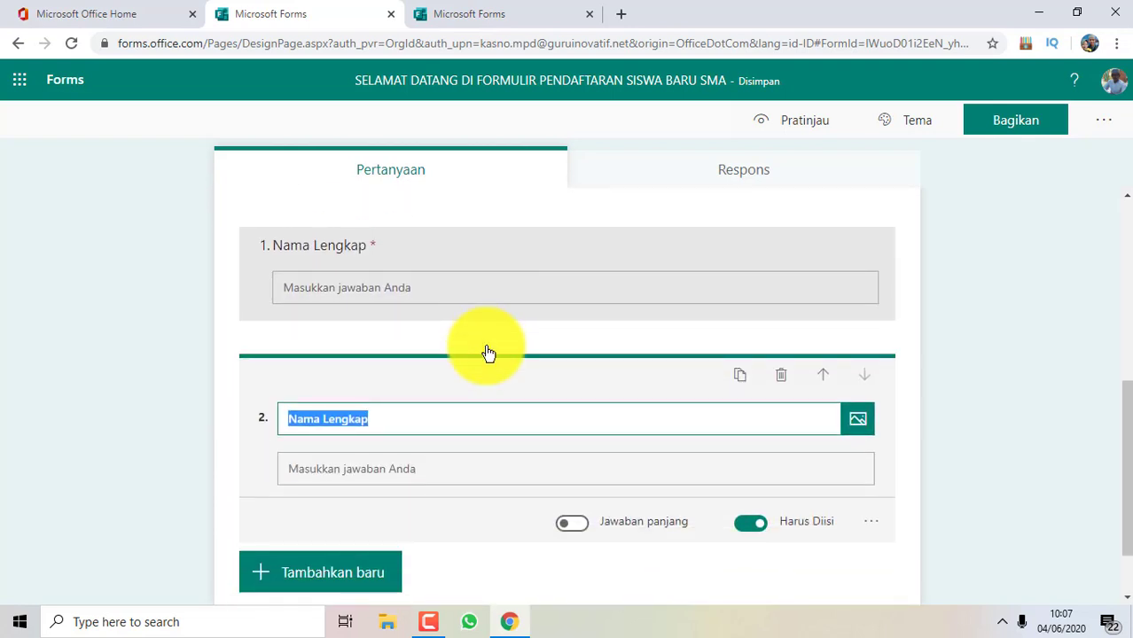
text(NISN)
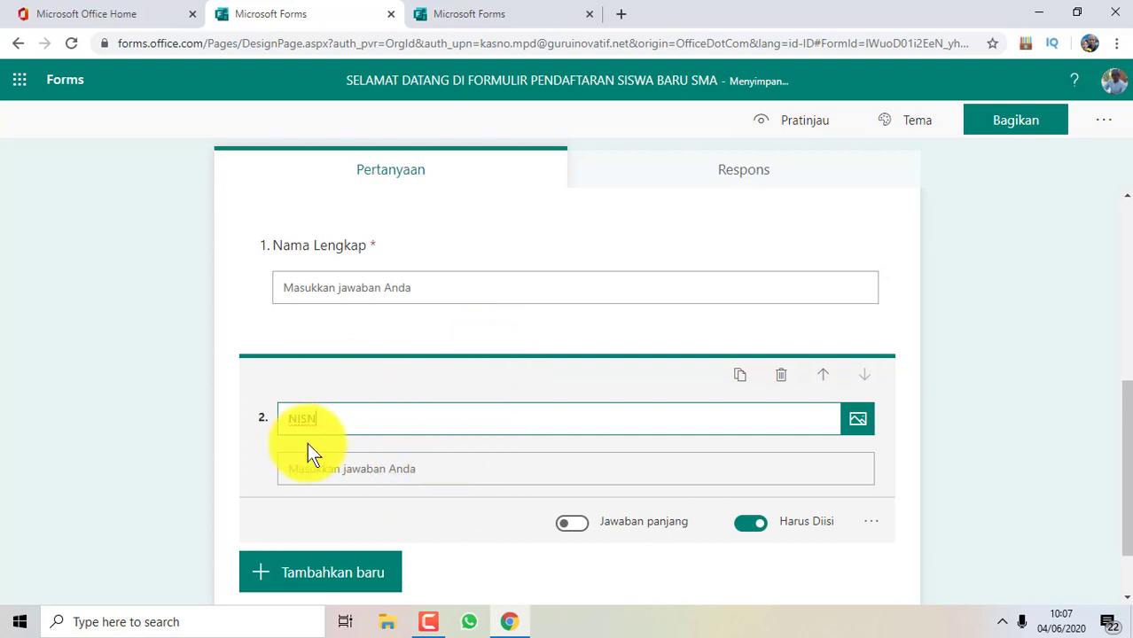
click(880, 525)
click(880, 551)
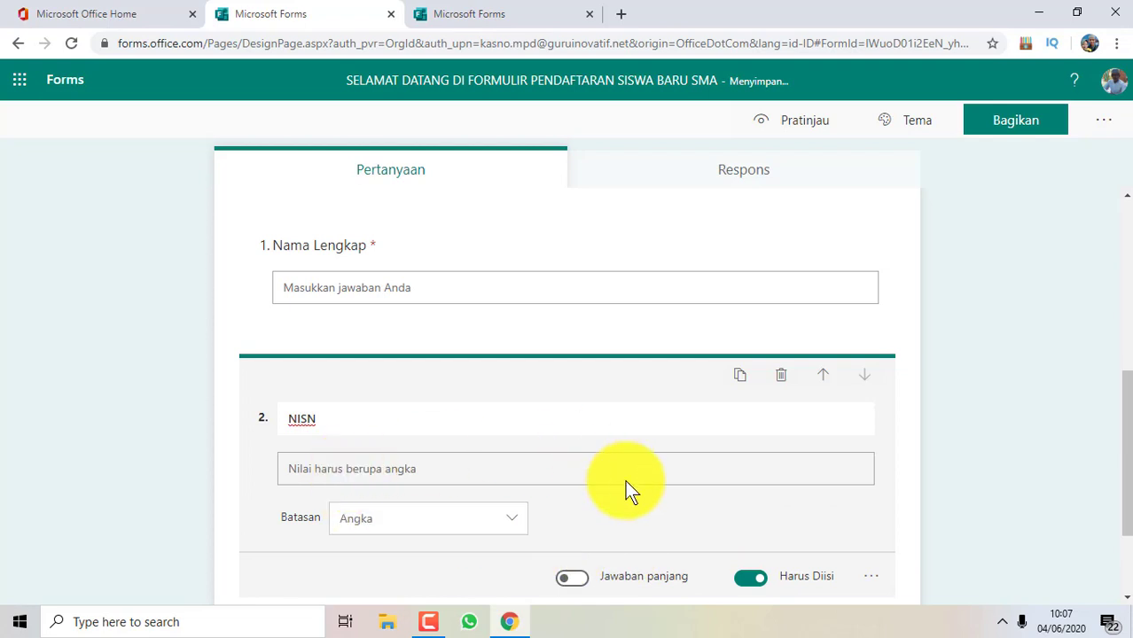
- Duplicate the "NISN" question and title the copy "Tanggal Lahir"
scroll(625, 480, down, 3)
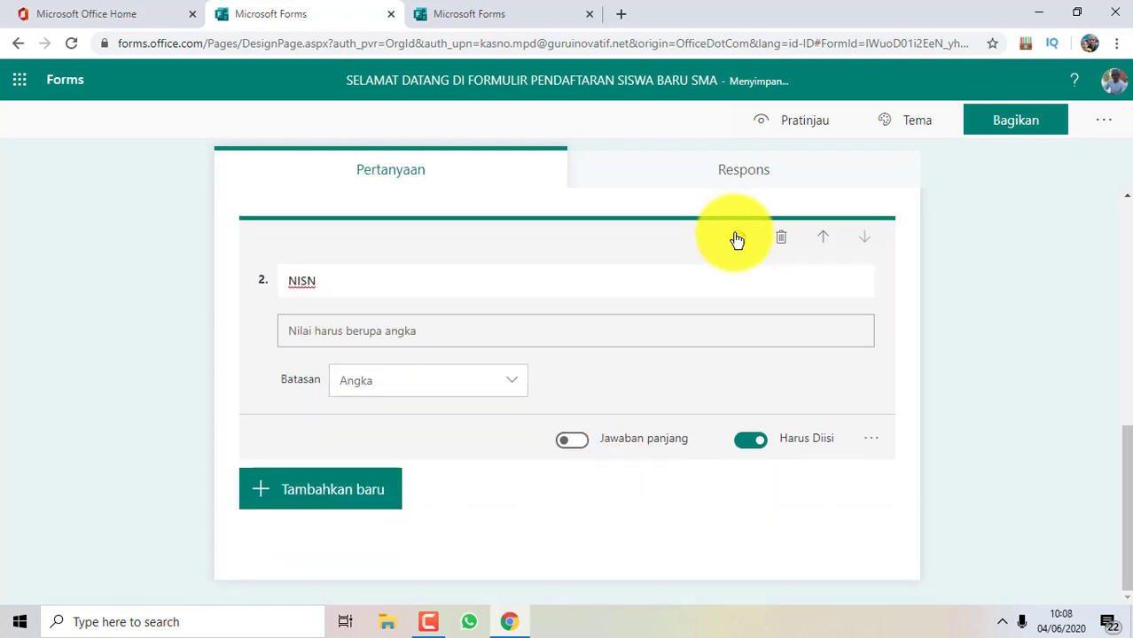
click(736, 237)
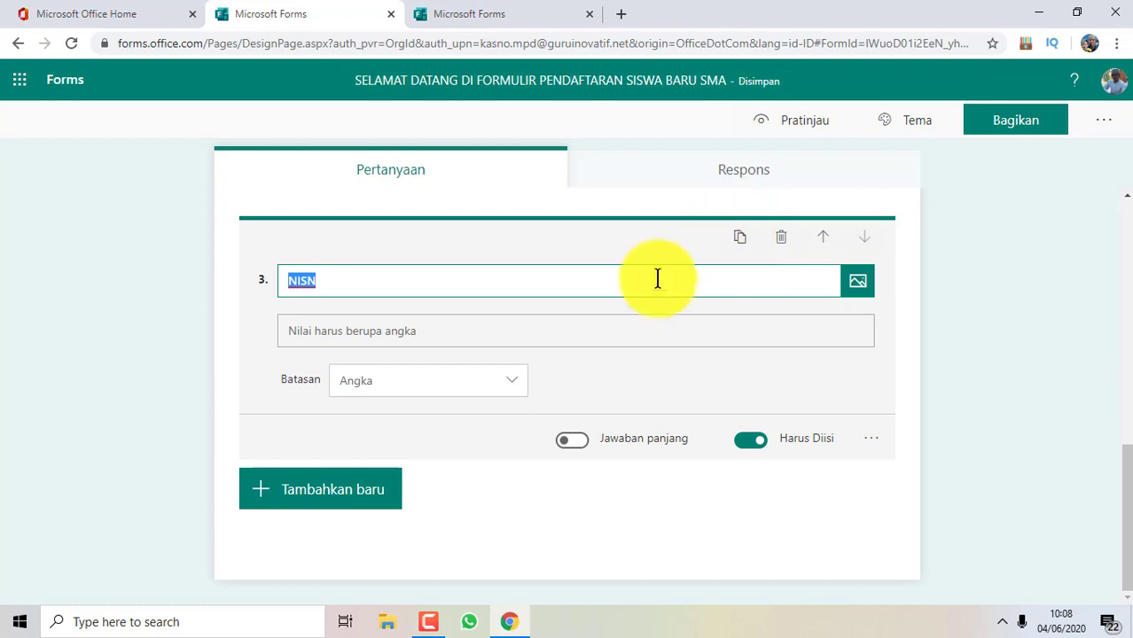
scroll(652, 275, up, 3)
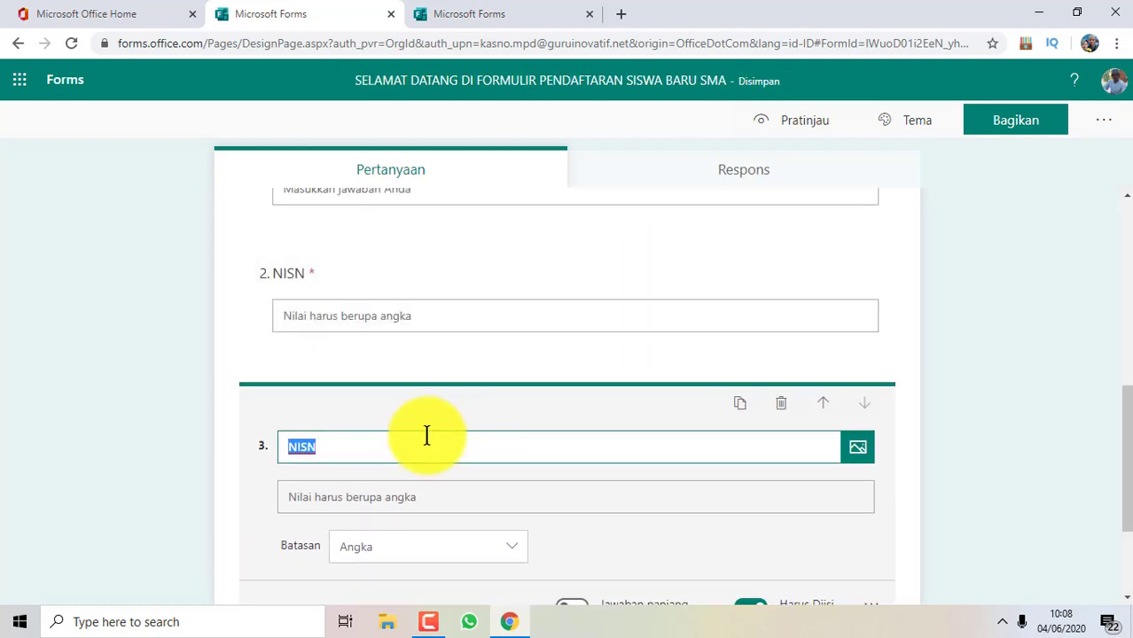
text(Ta)
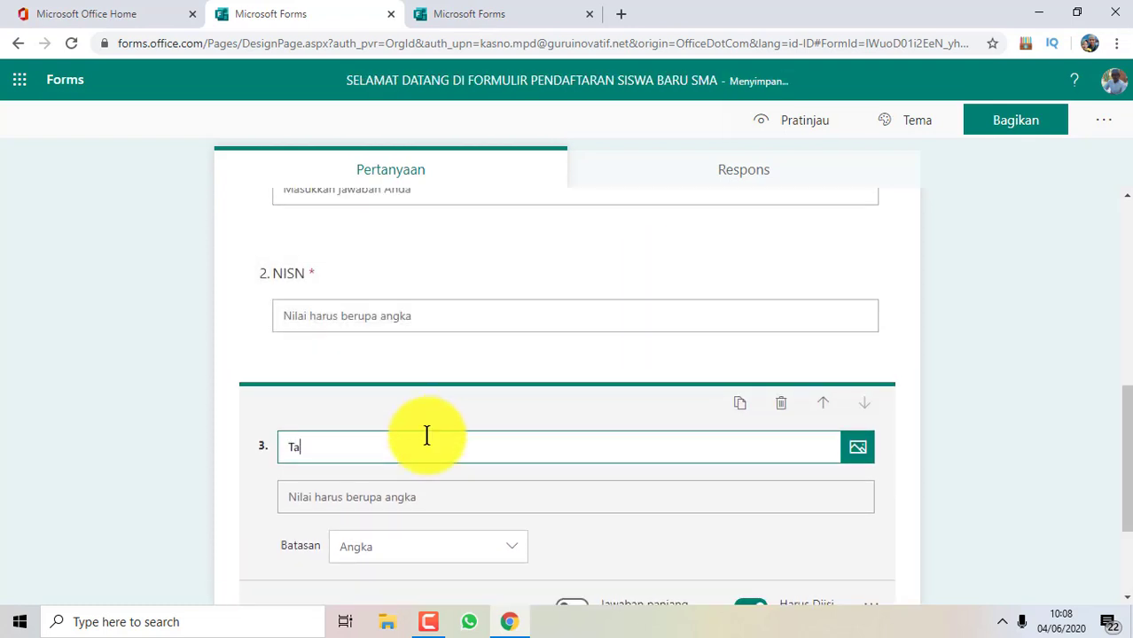
text(nggal Lahir)
- Retitle question 3 as "Tempat Lahir" and remove its number restriction (Batasan)
scroll(431, 448, down, 2)
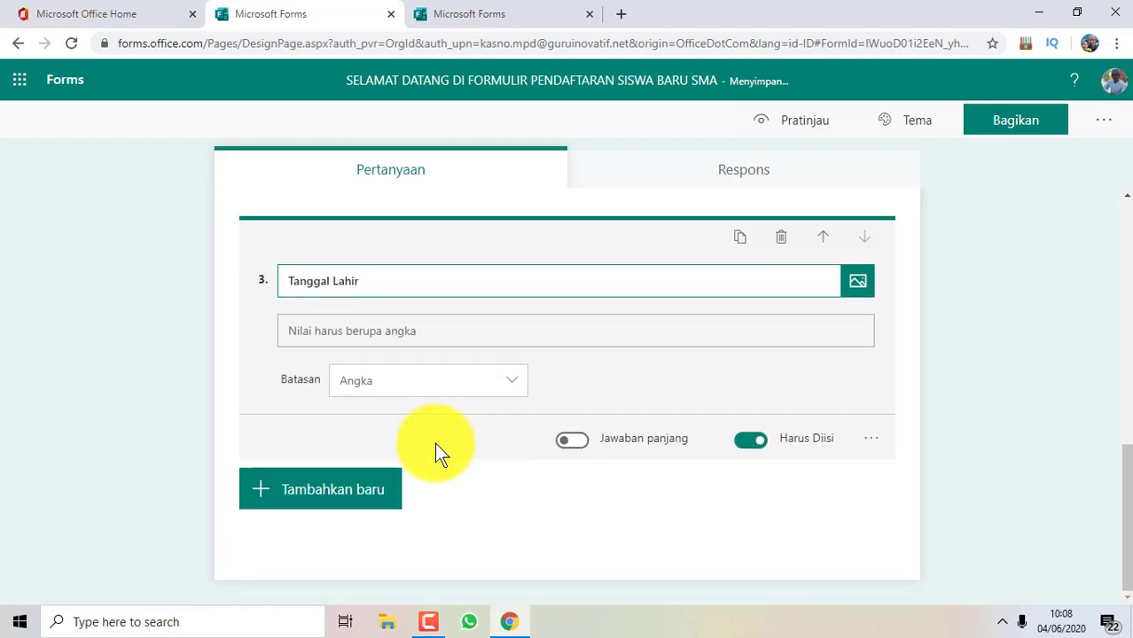
scroll(434, 442, up, 2)
key(BackSpace)
key(BackSpace)
key(BackSpace)
key(BackSpace)
key(BackSpace)
key(BackSpace)
key(BackSpace)
key(BackSpace)
key(BackSpace)
key(BackSpace)
key(BackSpace)
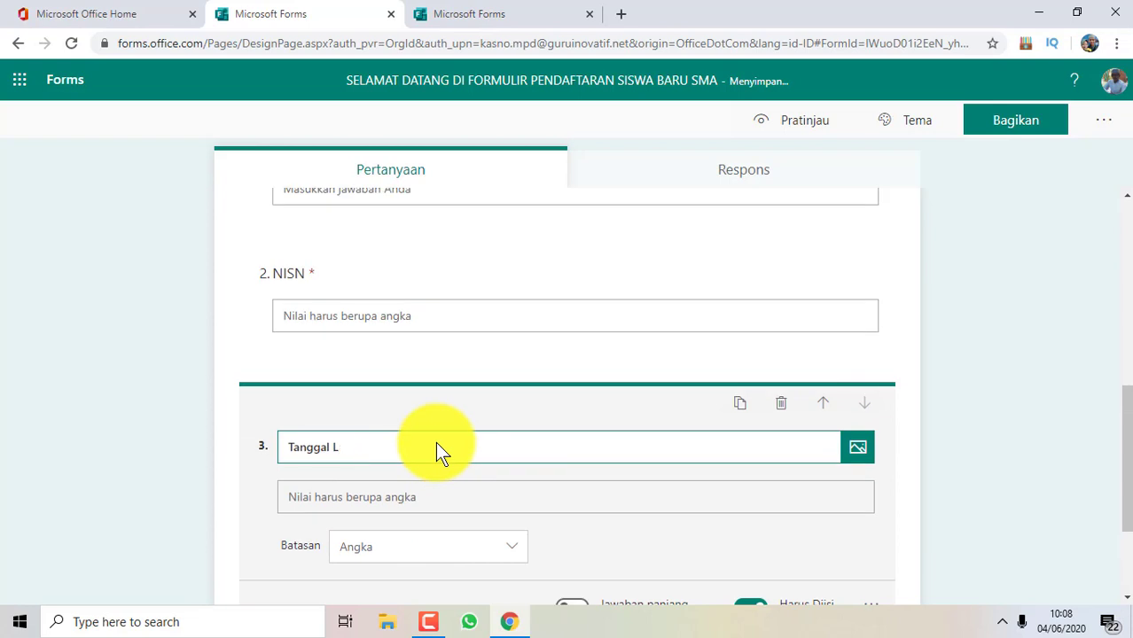
key(BackSpace)
text(empat Lahir)
scroll(473, 456, down, 1)
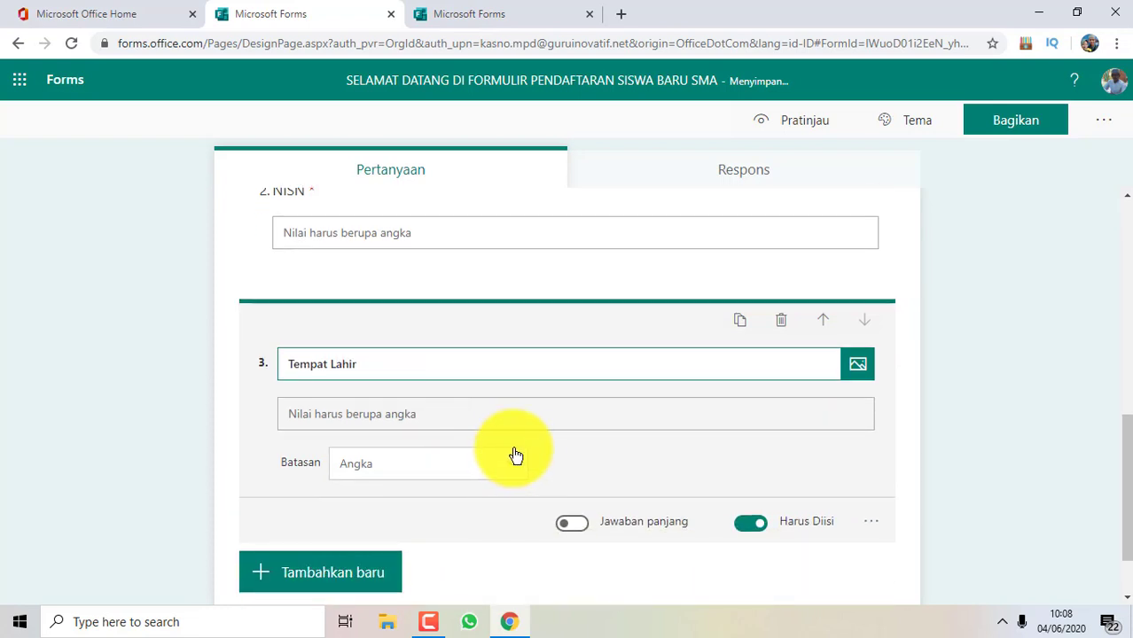
click(874, 526)
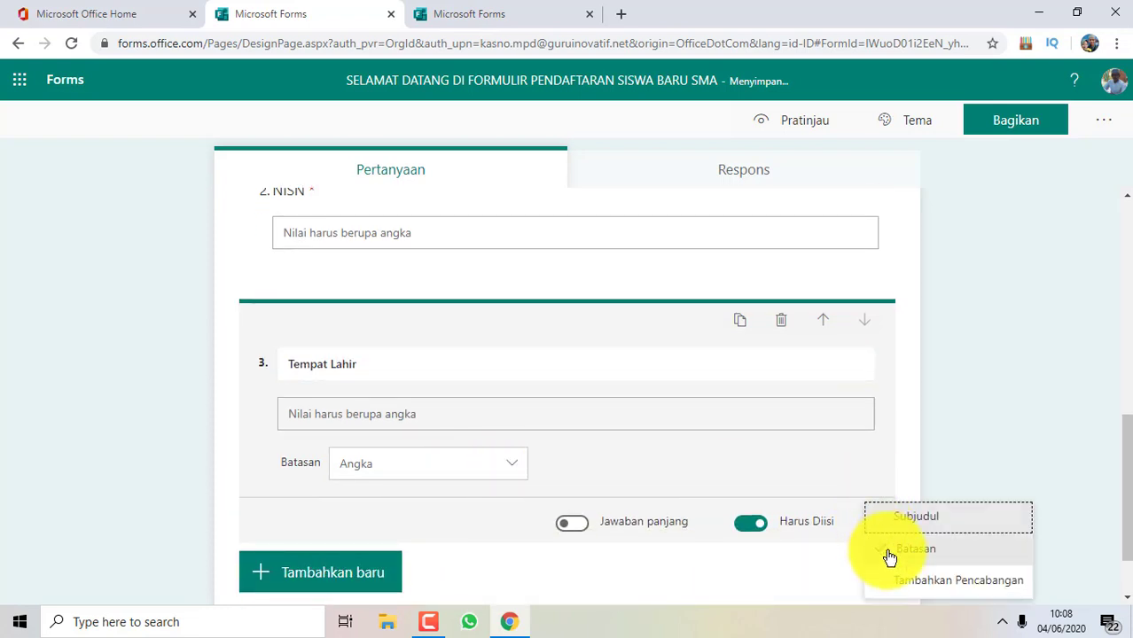
click(887, 551)
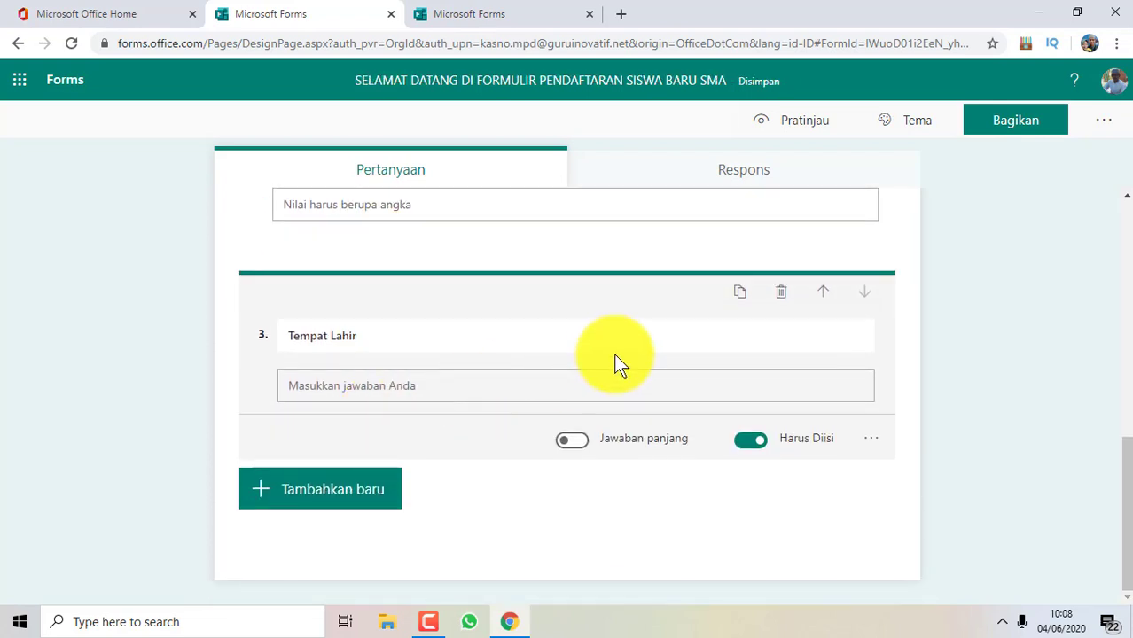
- Add a date question titled "Tanggal Lahir" below "Tempat Lahir"
click(336, 501)
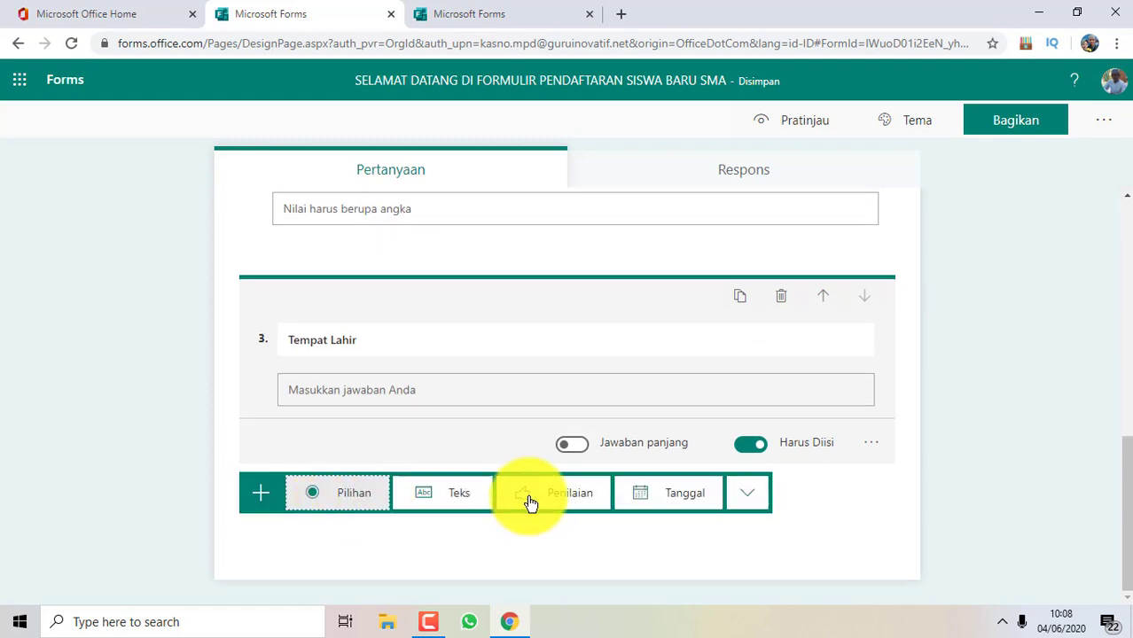
click(671, 505)
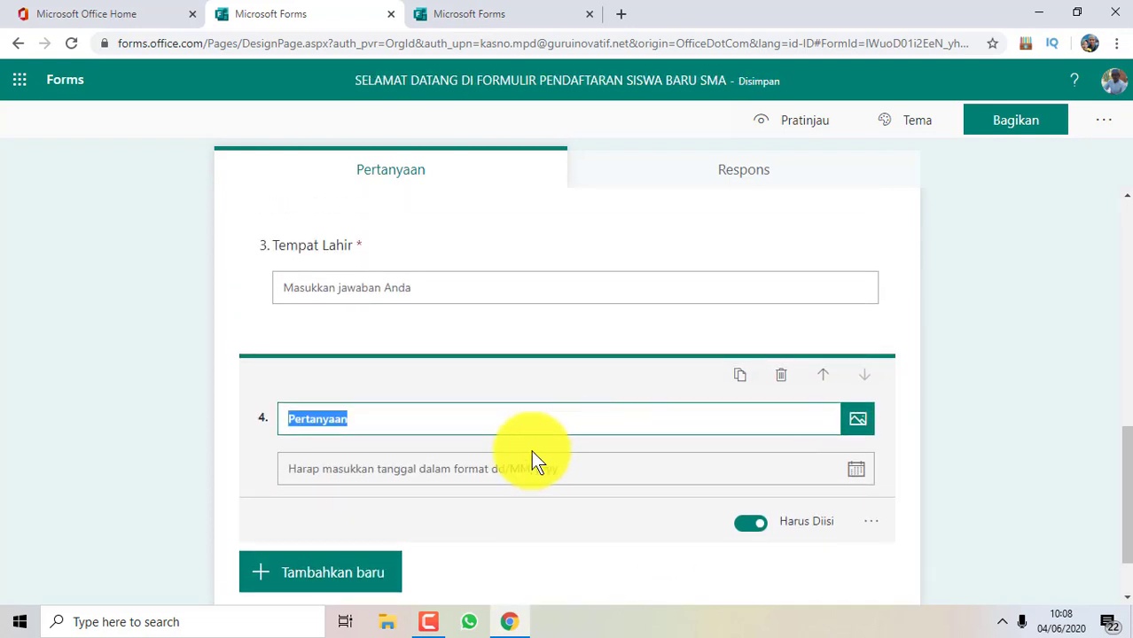
text(Tangg)
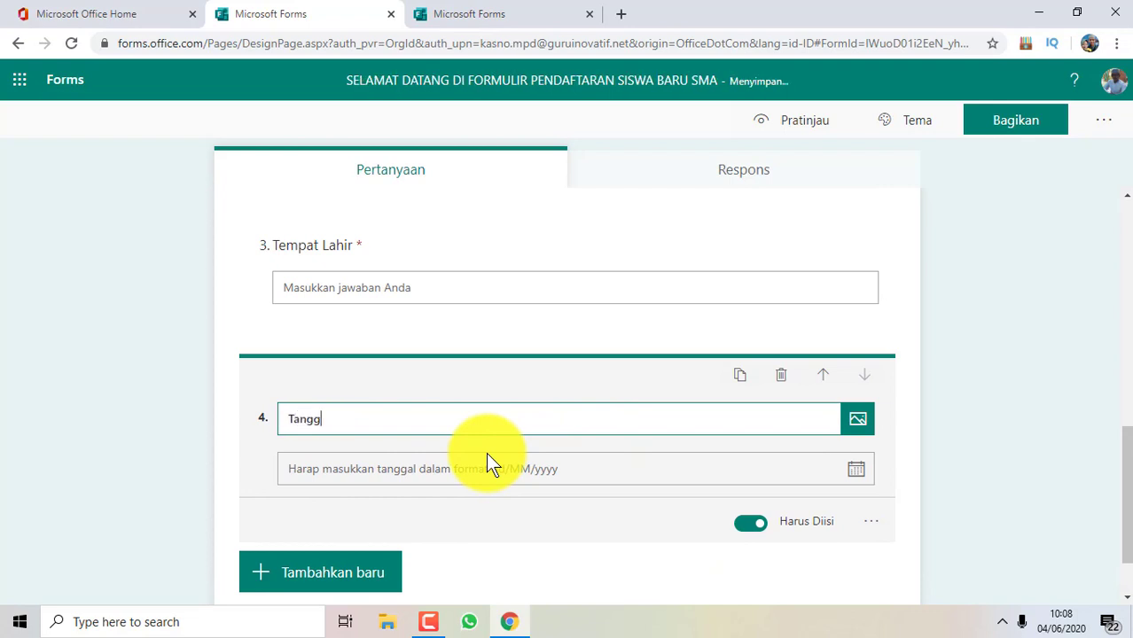
text(al Lahir)
- Add a text question titled "Asal Sekolah" after the birth date question
scroll(486, 452, down, 1)
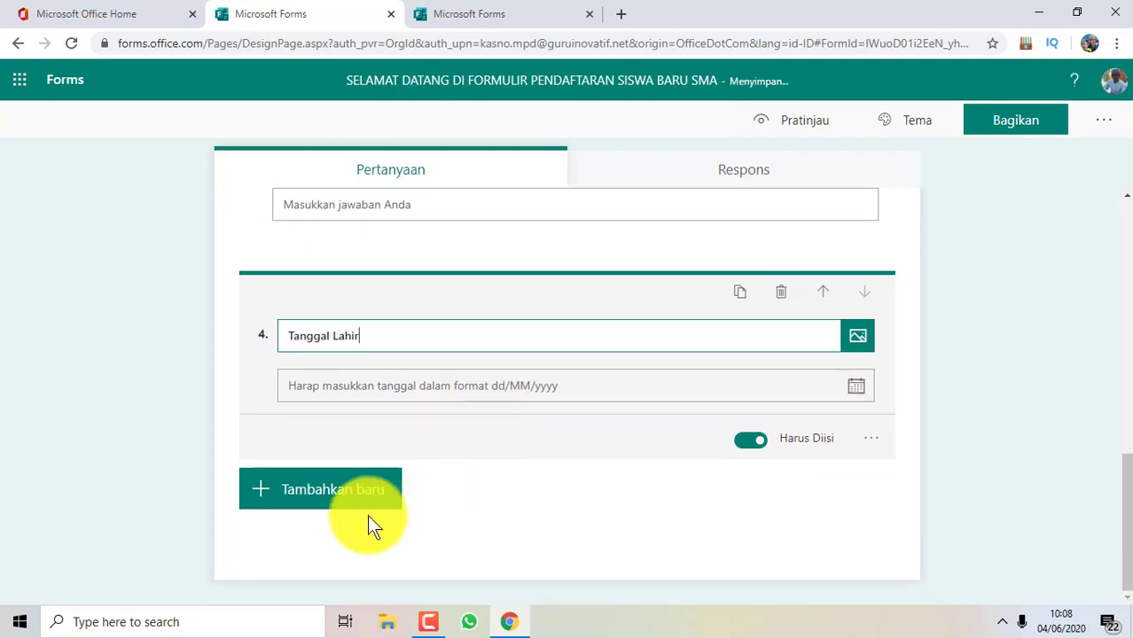
click(335, 493)
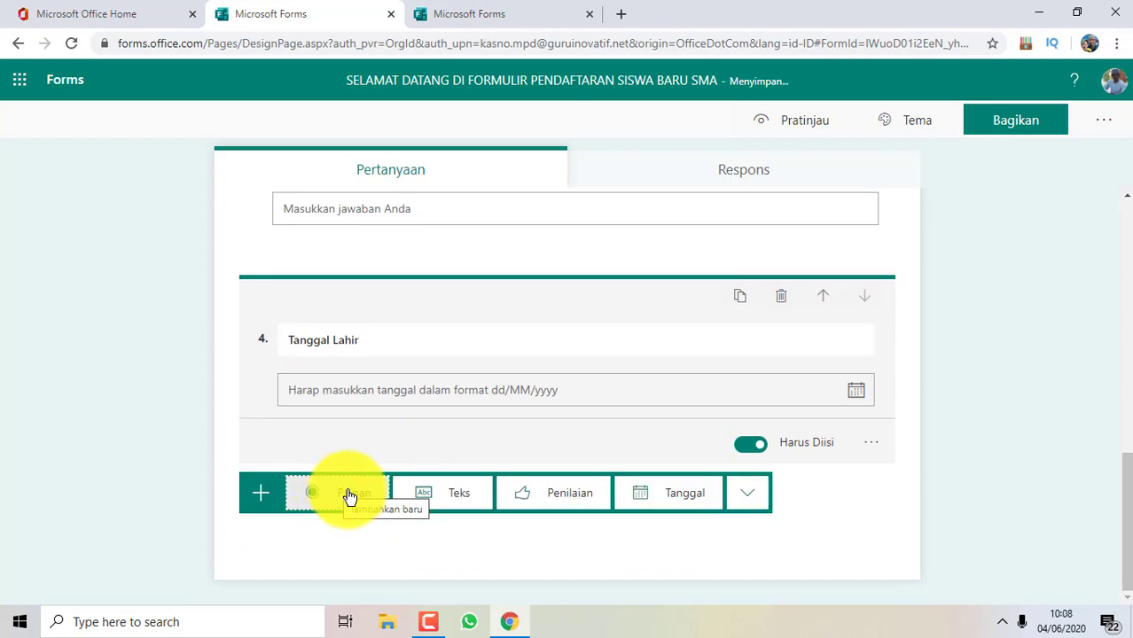
click(468, 505)
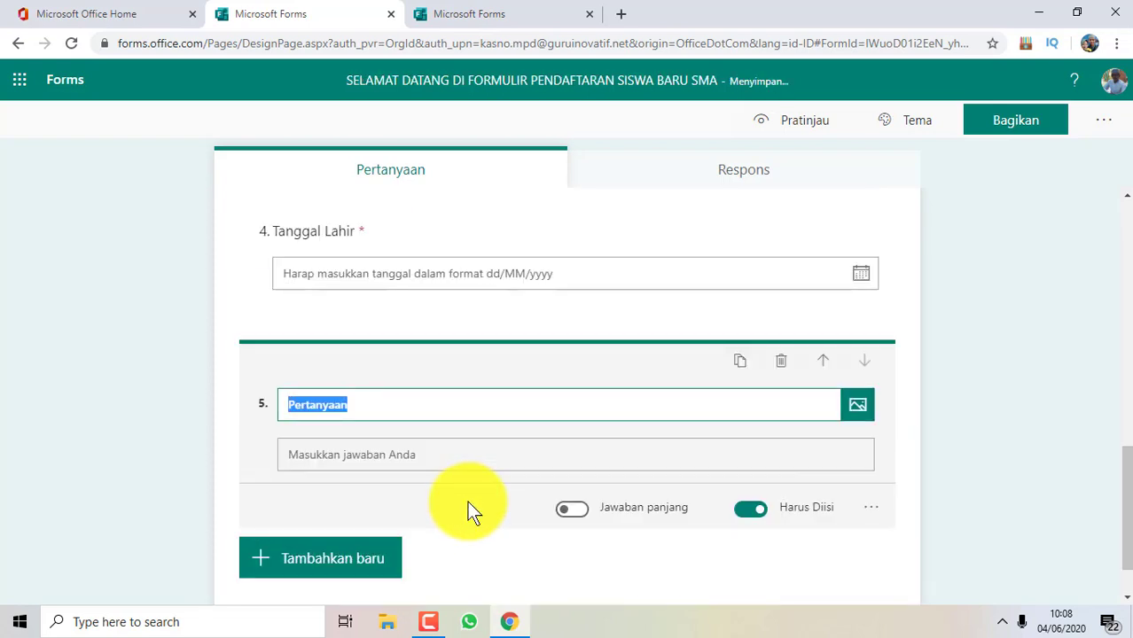
text(Asa)
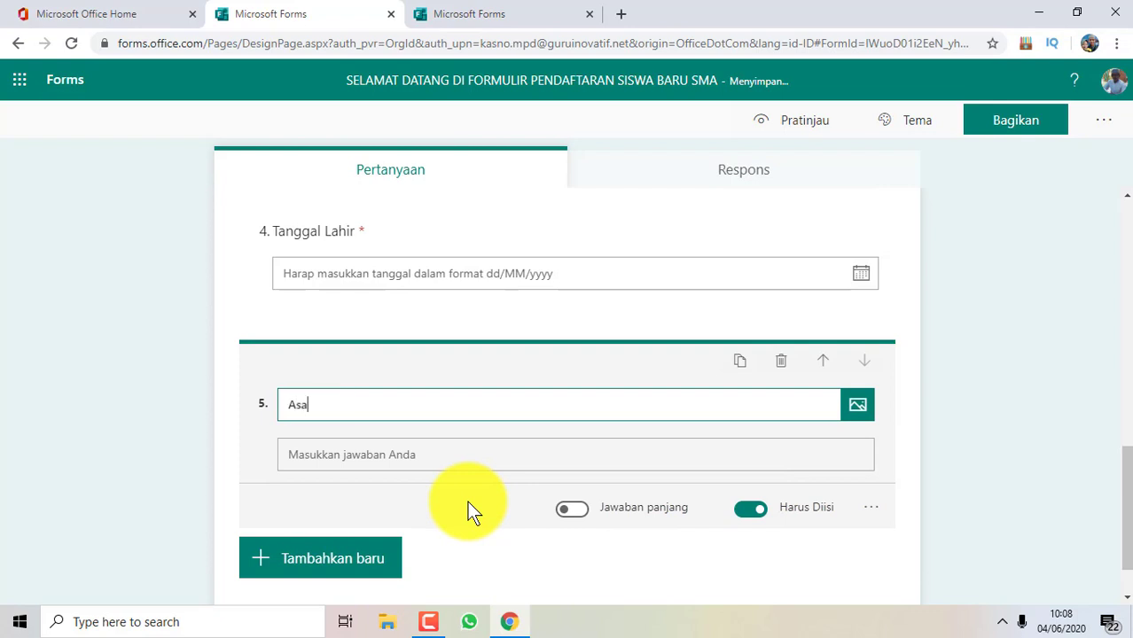
text(l Sekolah)
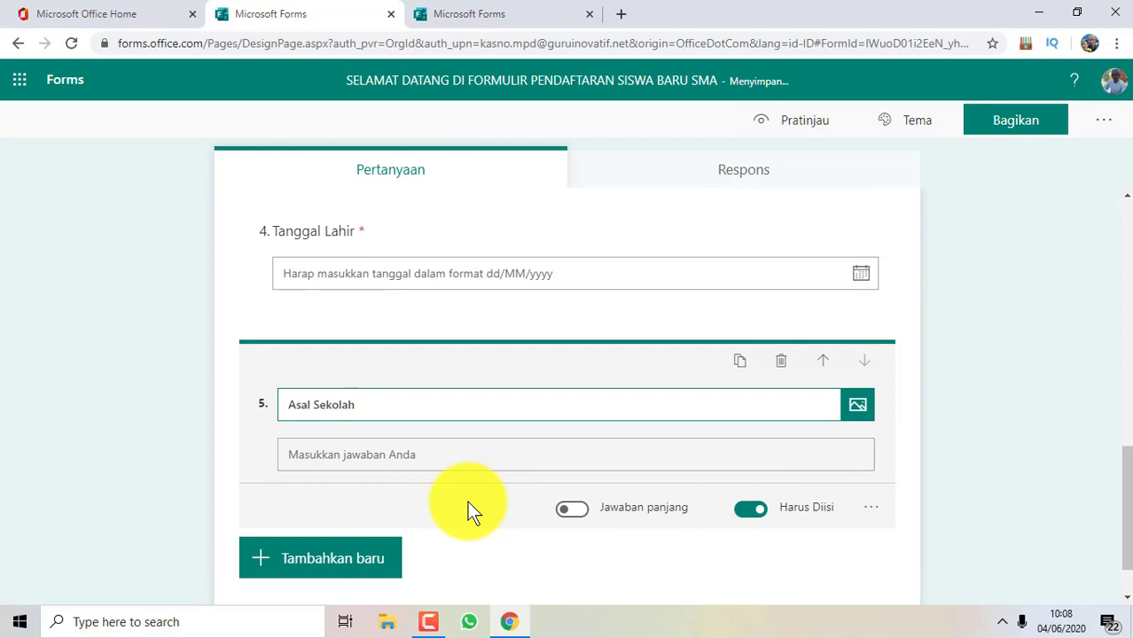
- Add a text question titled "Agama" as question 6
click(348, 574)
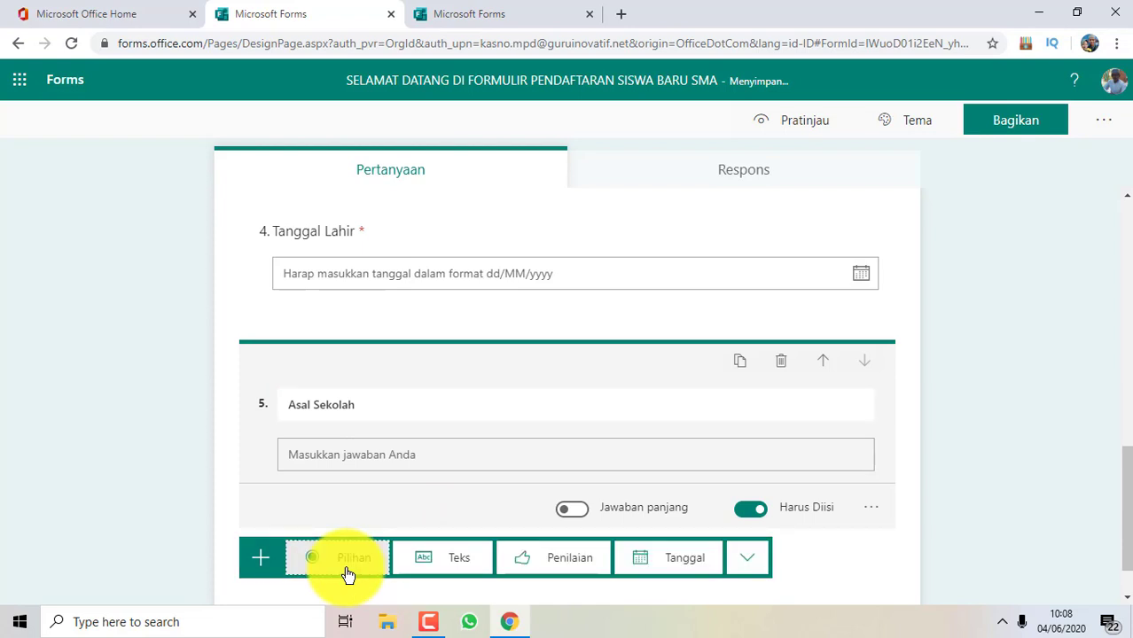
click(430, 552)
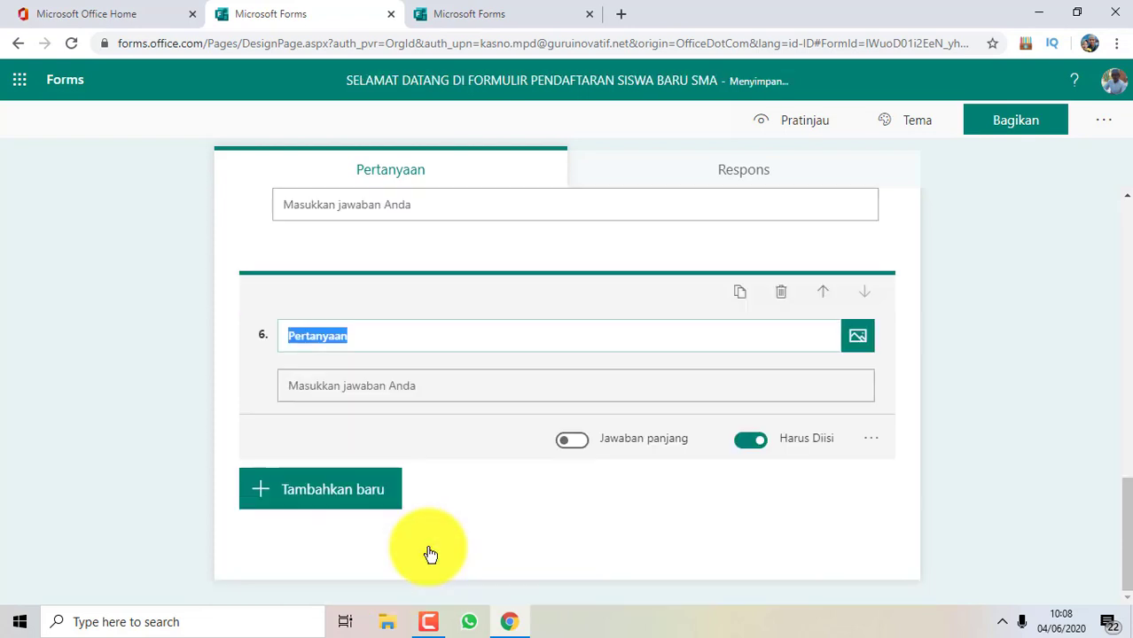
text(Agama)
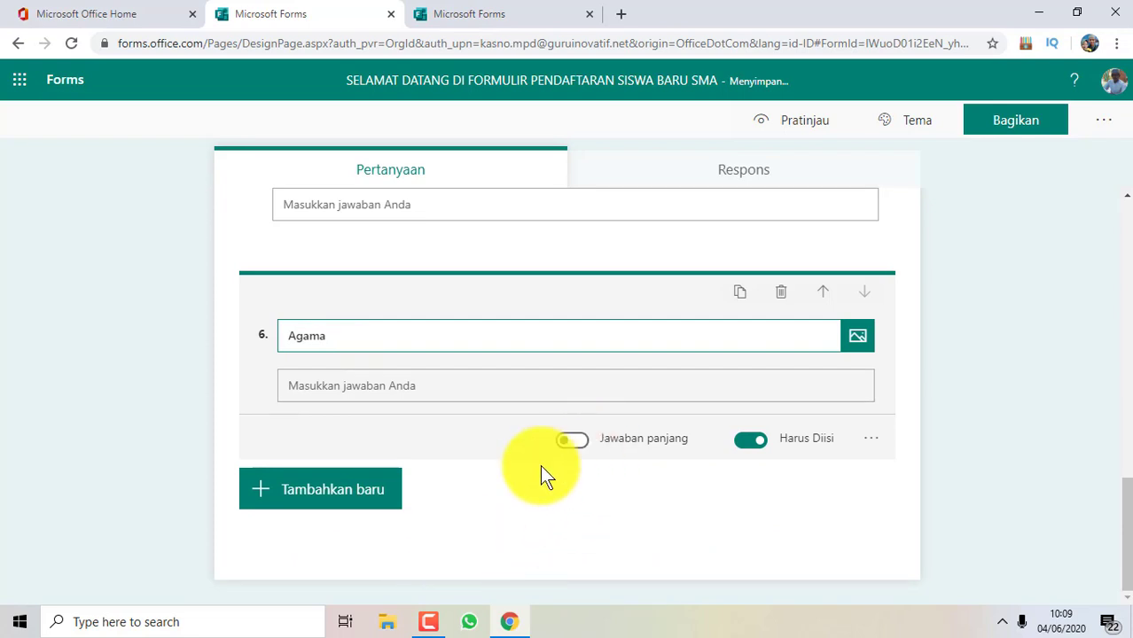
- Add a text question titled "No WA/HP" as question 7
click(347, 494)
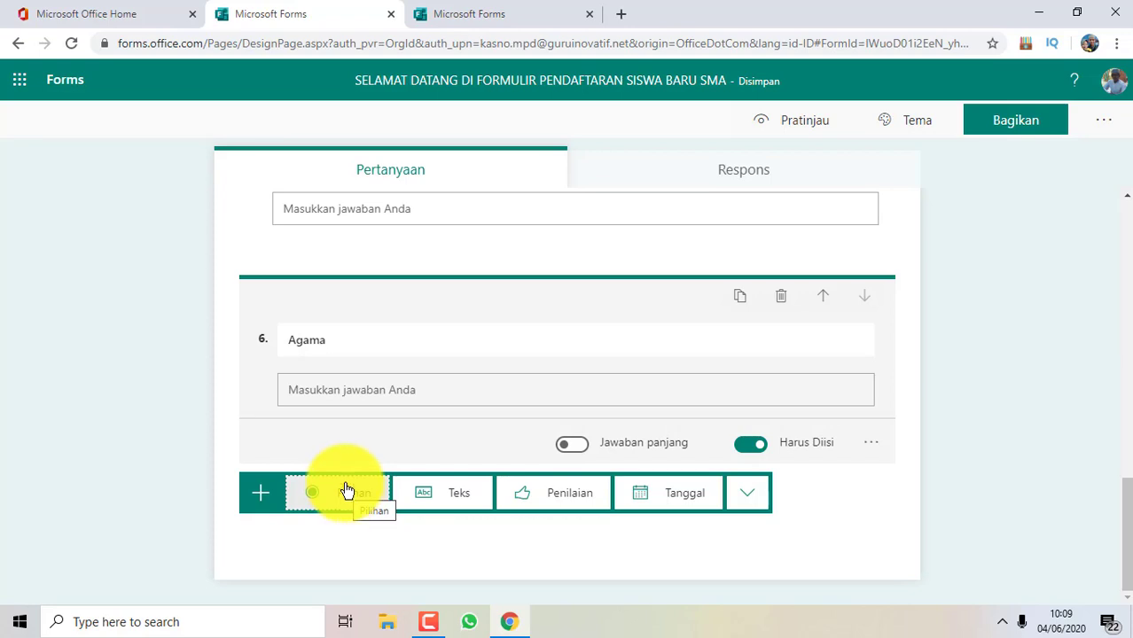
scroll(350, 474, up, 2)
scroll(348, 463, down, 2)
scroll(348, 464, up, 2)
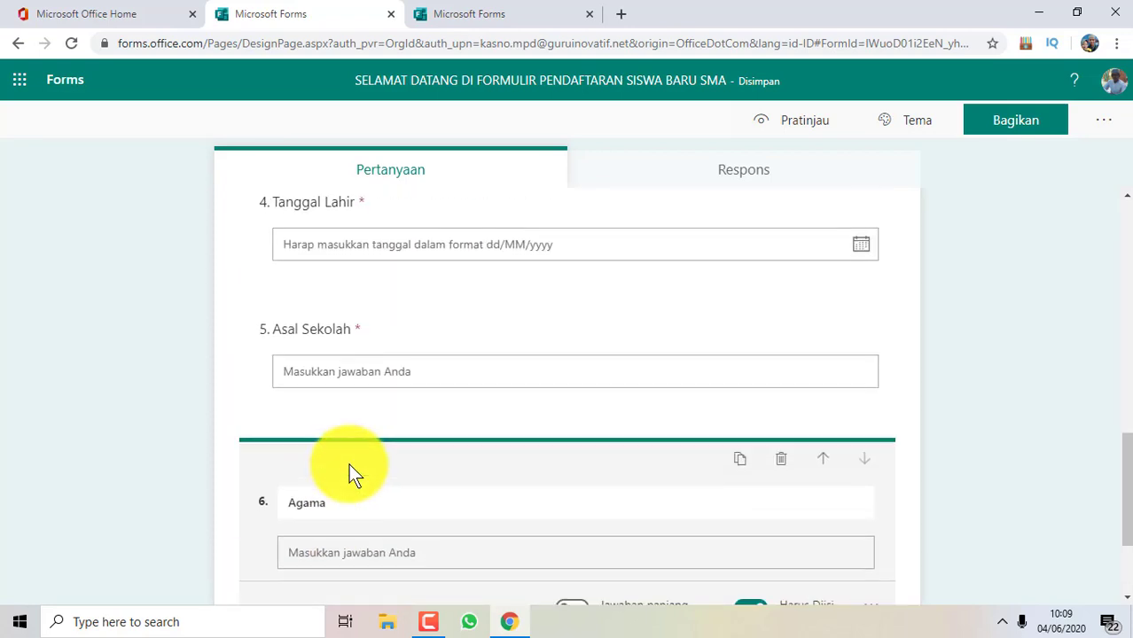
scroll(349, 463, down, 2)
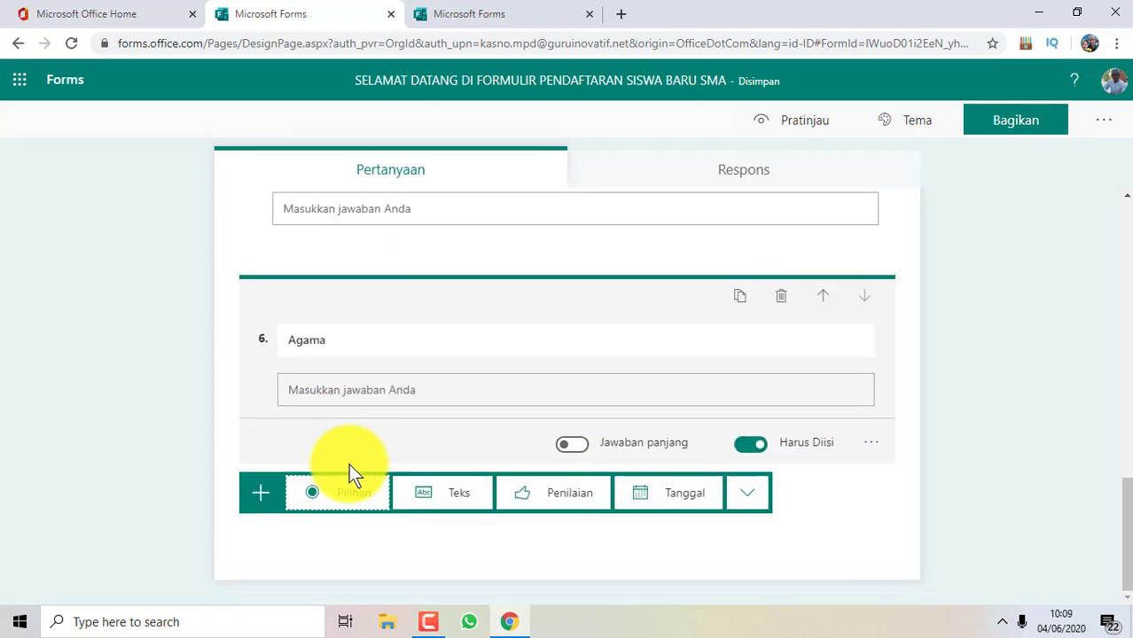
click(471, 499)
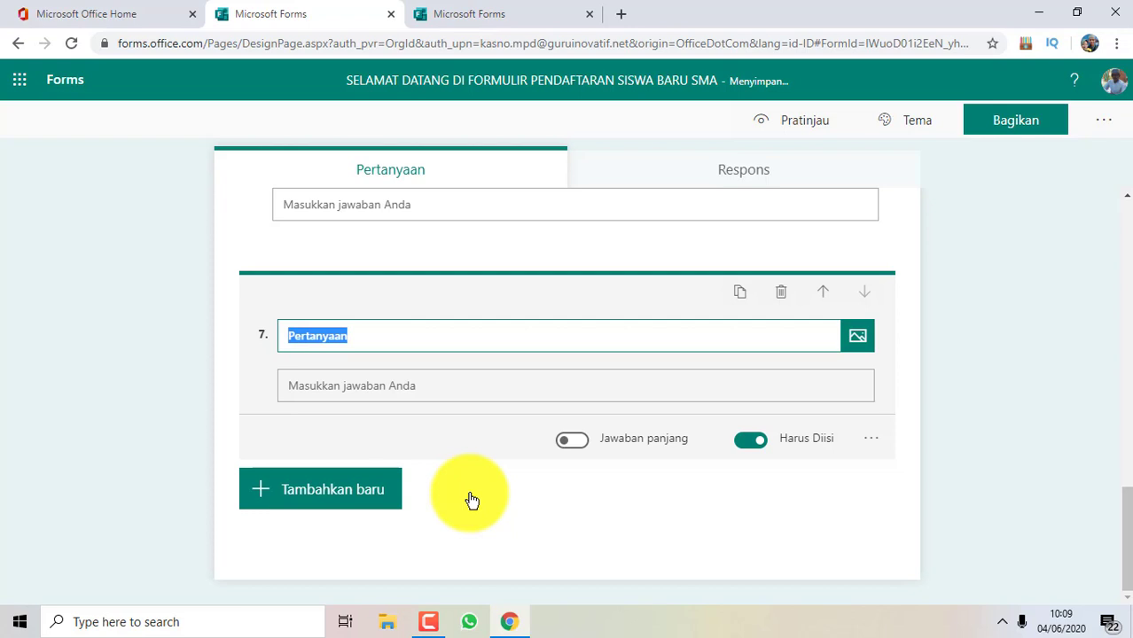
text(No)
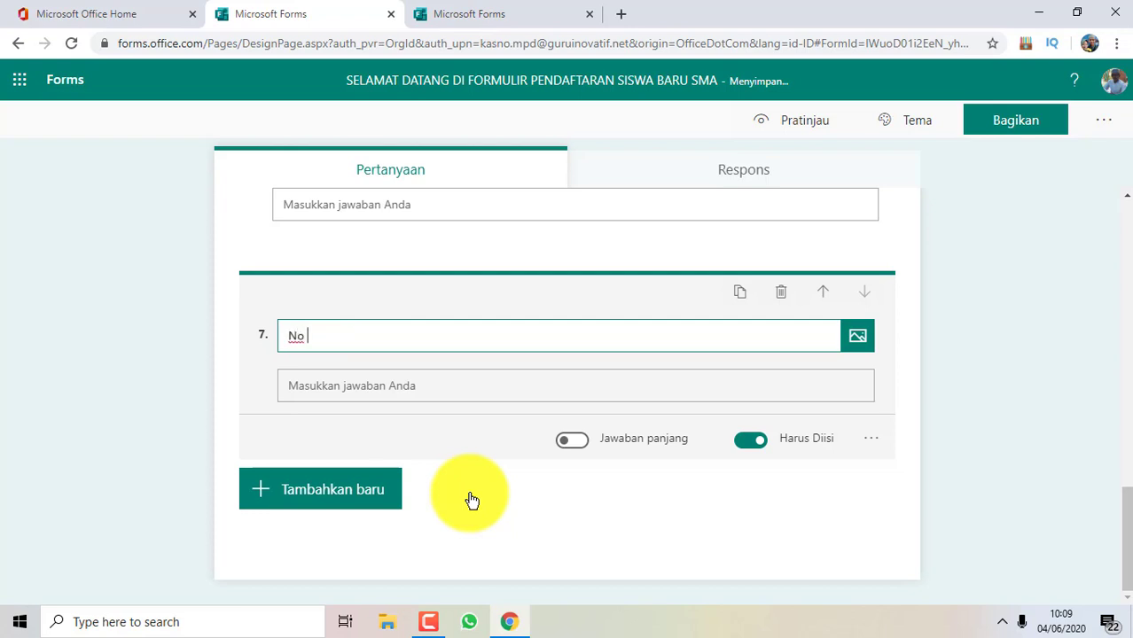
text( WA/HP)
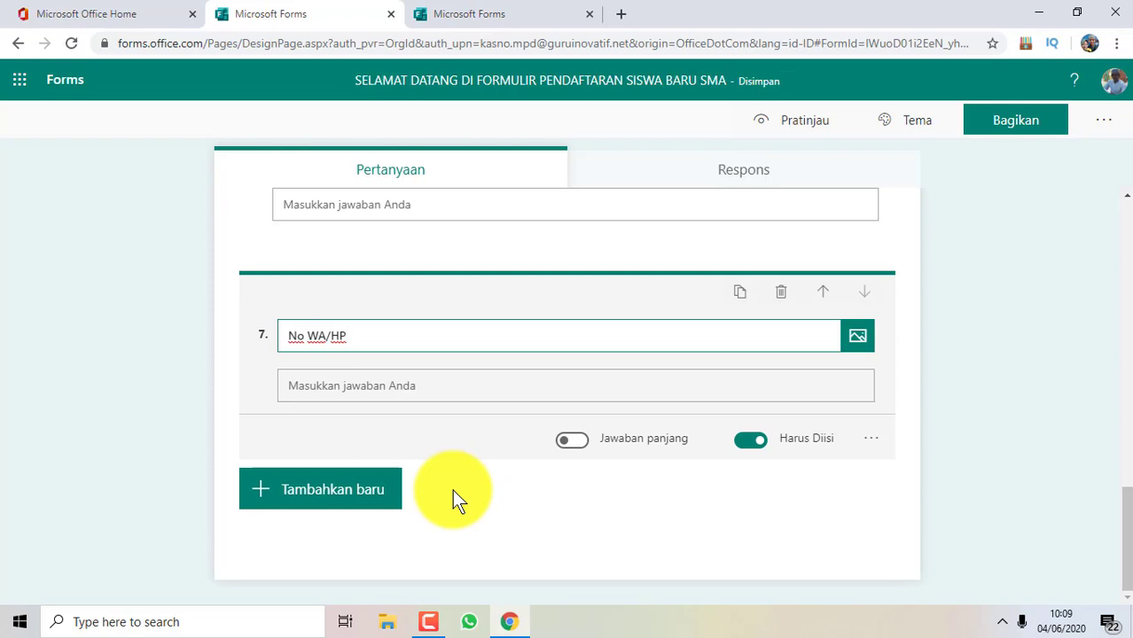
- Add a choice question titled "Upload Ijazah SD/MI" as question 8
click(358, 499)
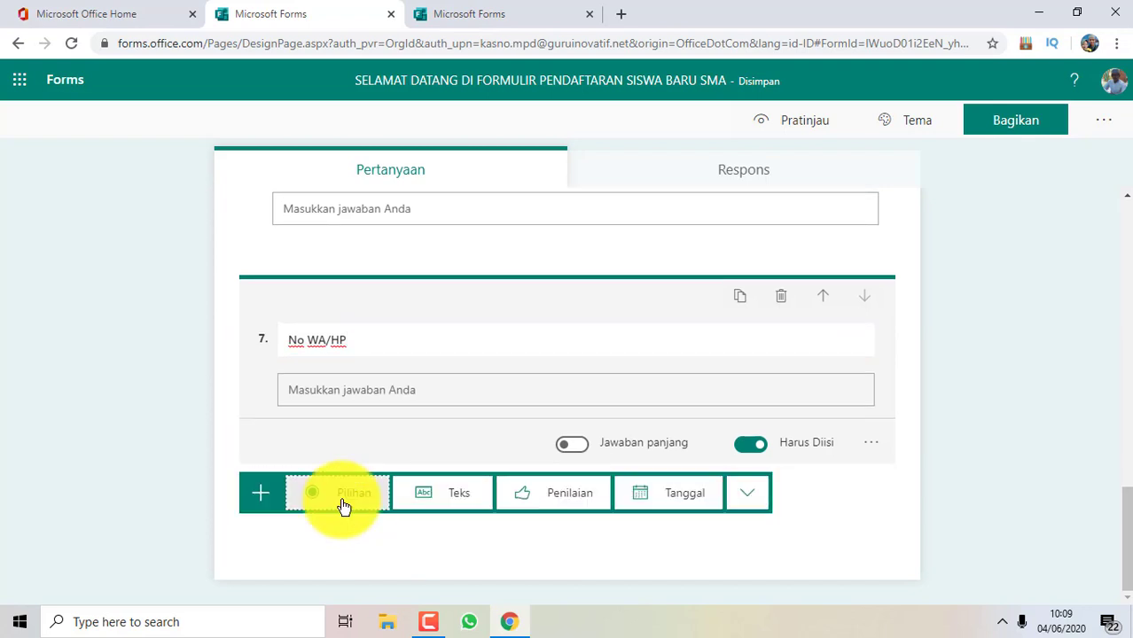
click(344, 504)
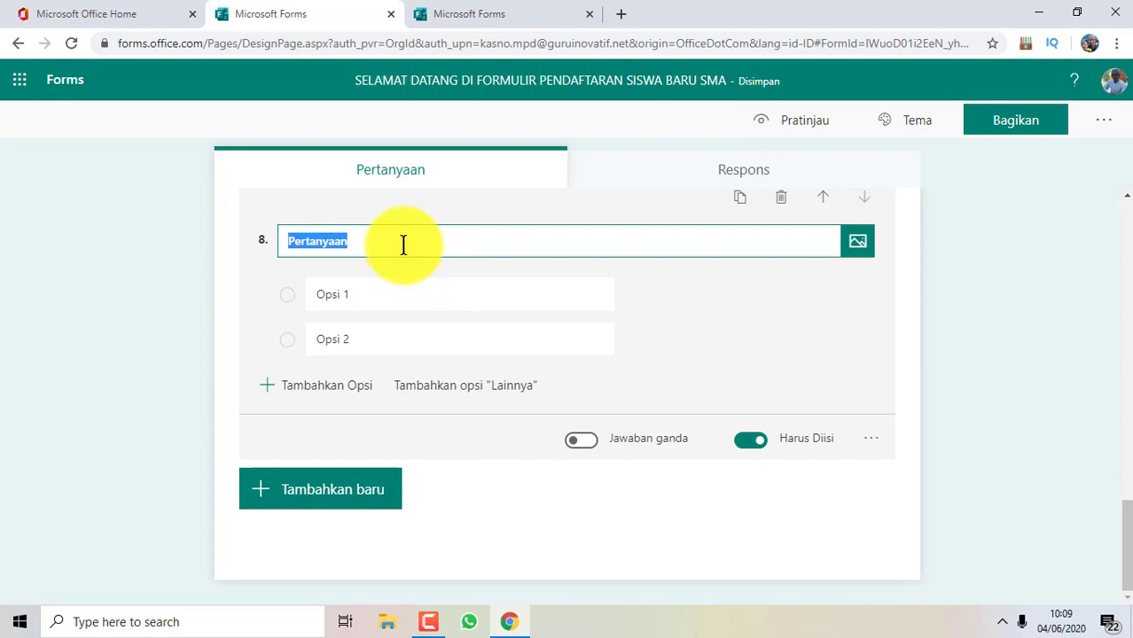
text(Upload Ijazah SD/MI)
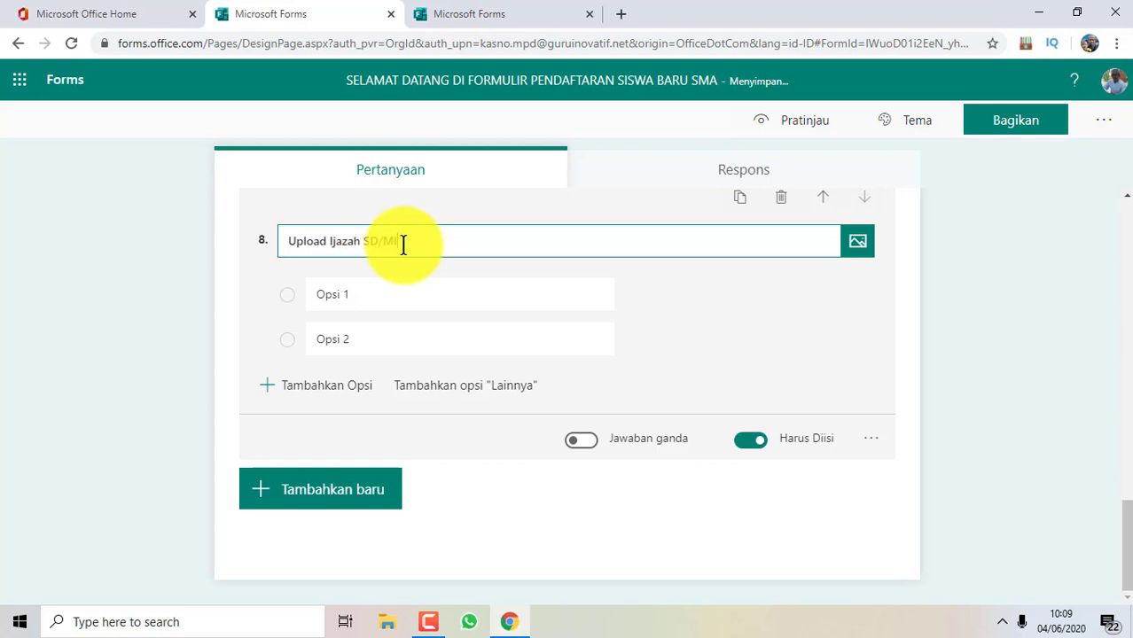
click(369, 301)
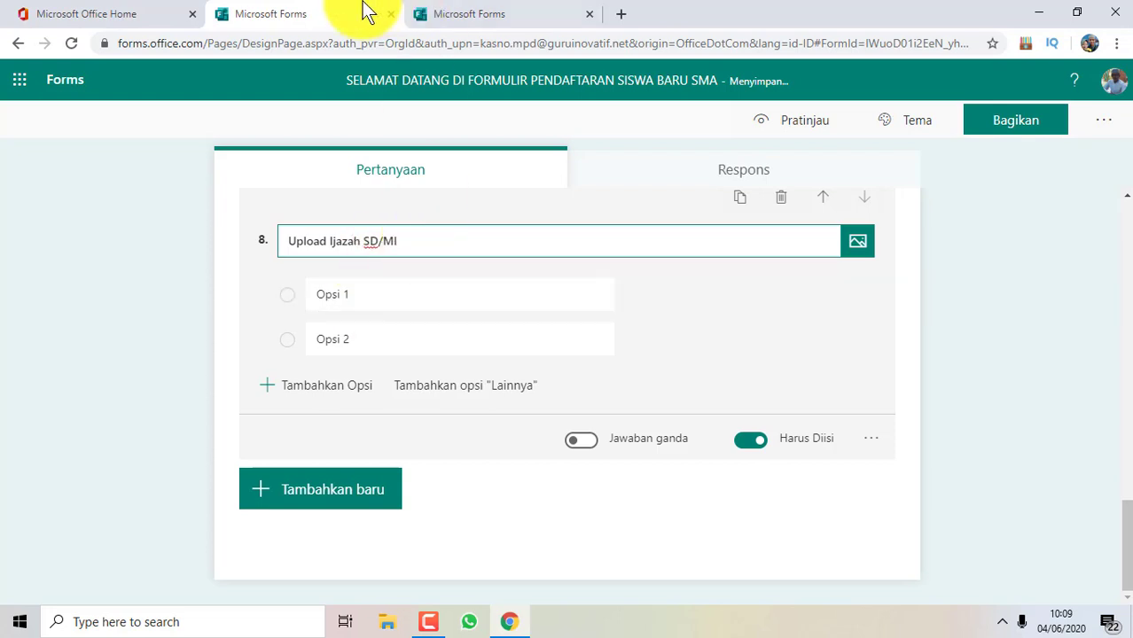
- Switch to Outlook from Office Home and show the mail folders beside a widened message list
click(150, 21)
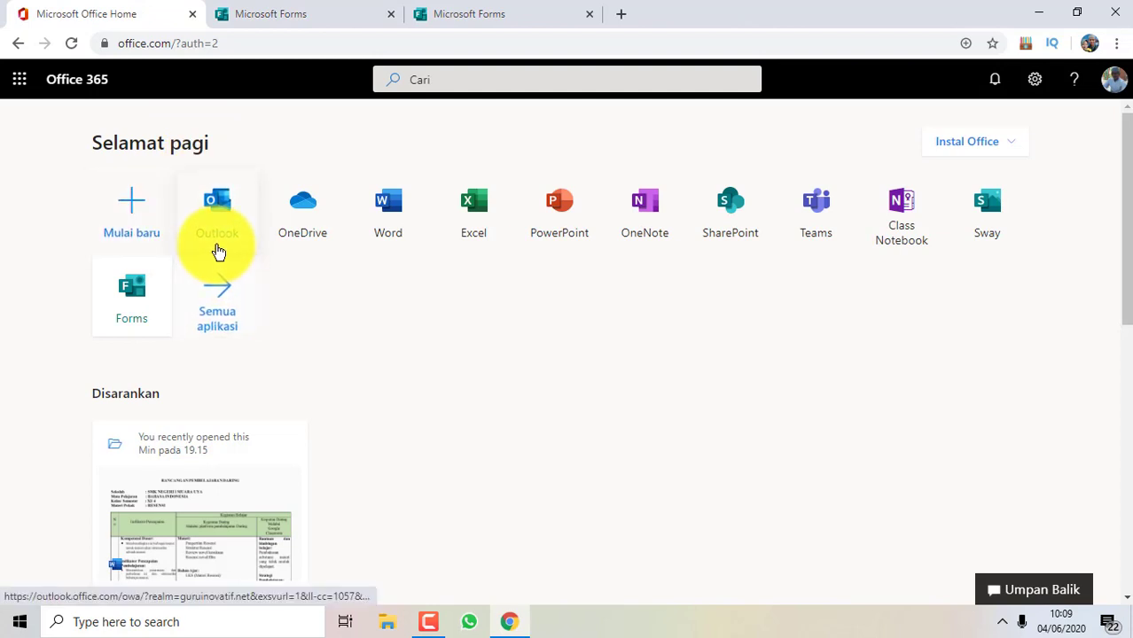
click(219, 242)
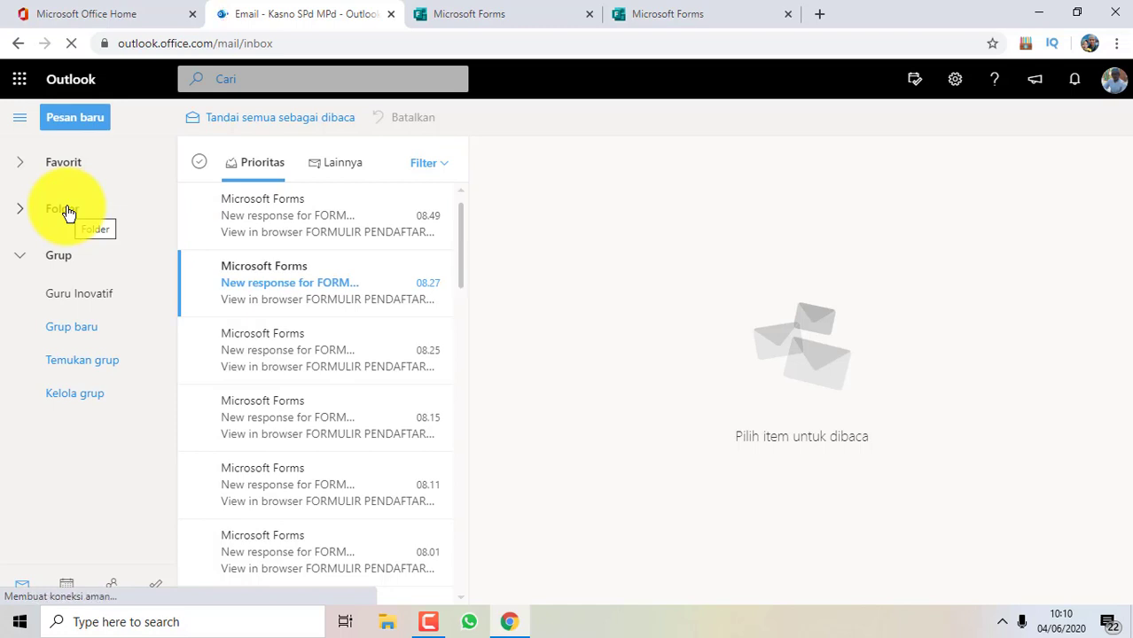
click(69, 213)
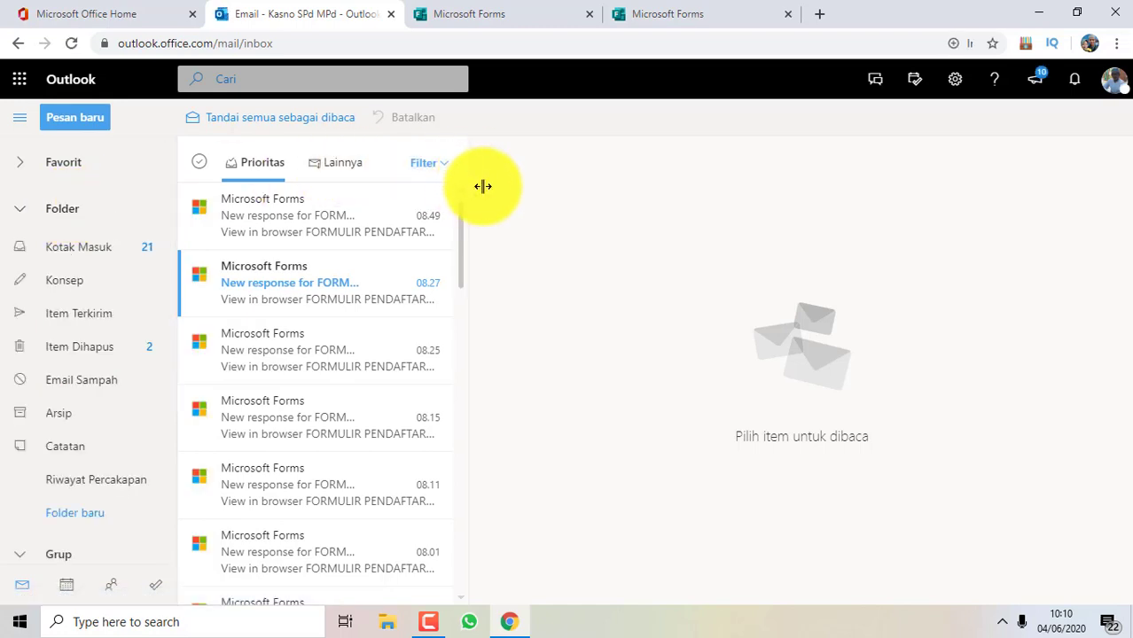
drag(482, 186, 833, 239)
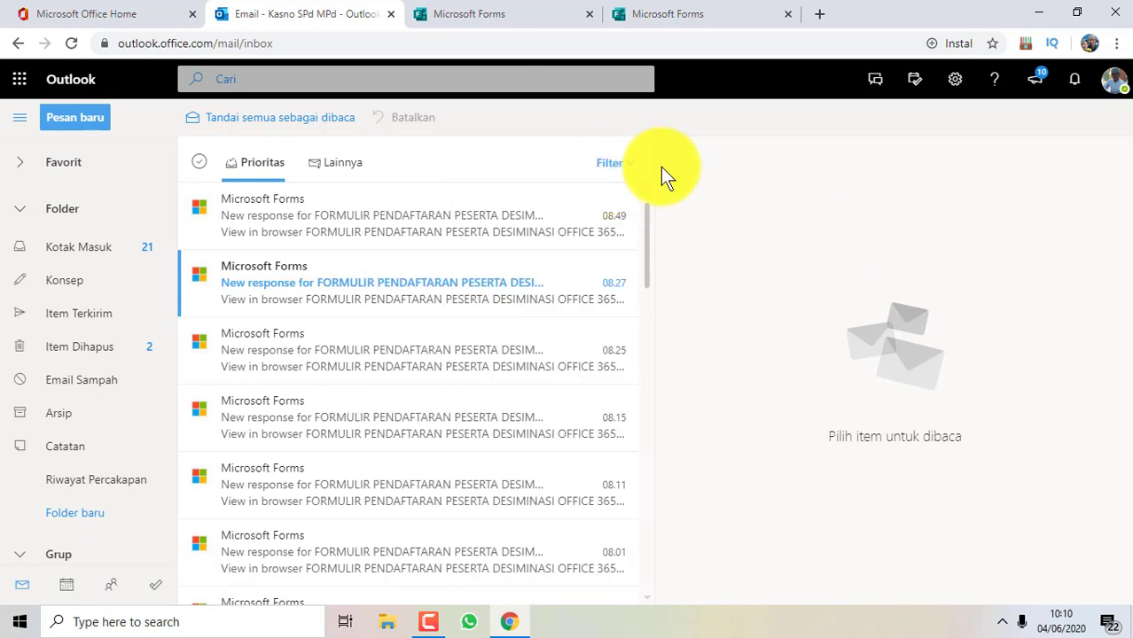
drag(657, 163, 918, 220)
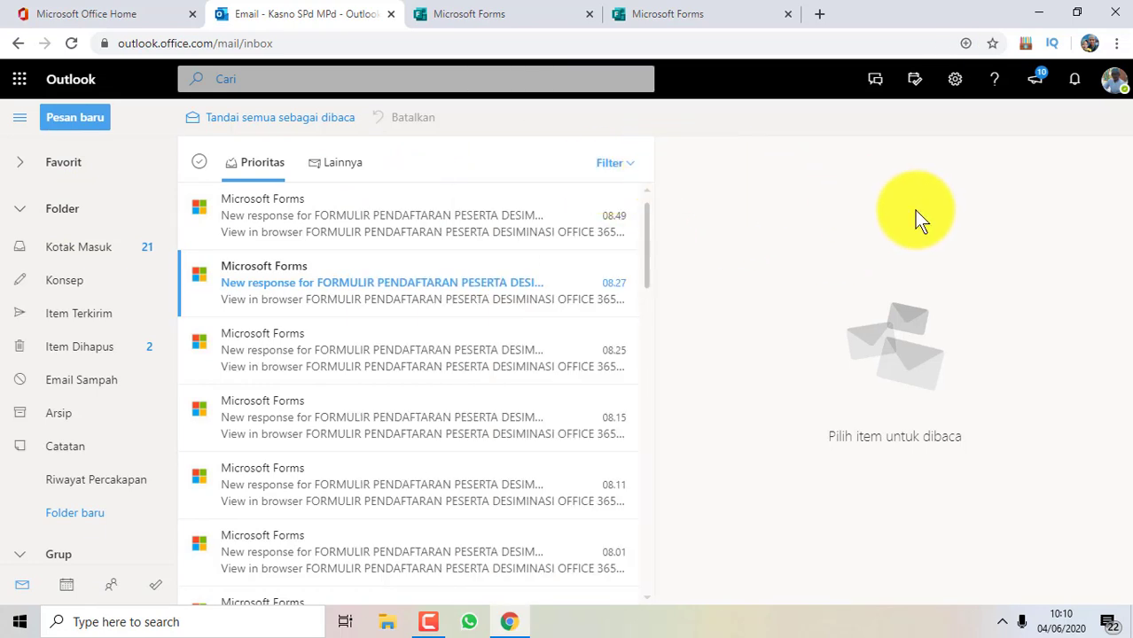
- Look over the mailbox's folder navigation and the Prioritas messages in the inbox
click(61, 210)
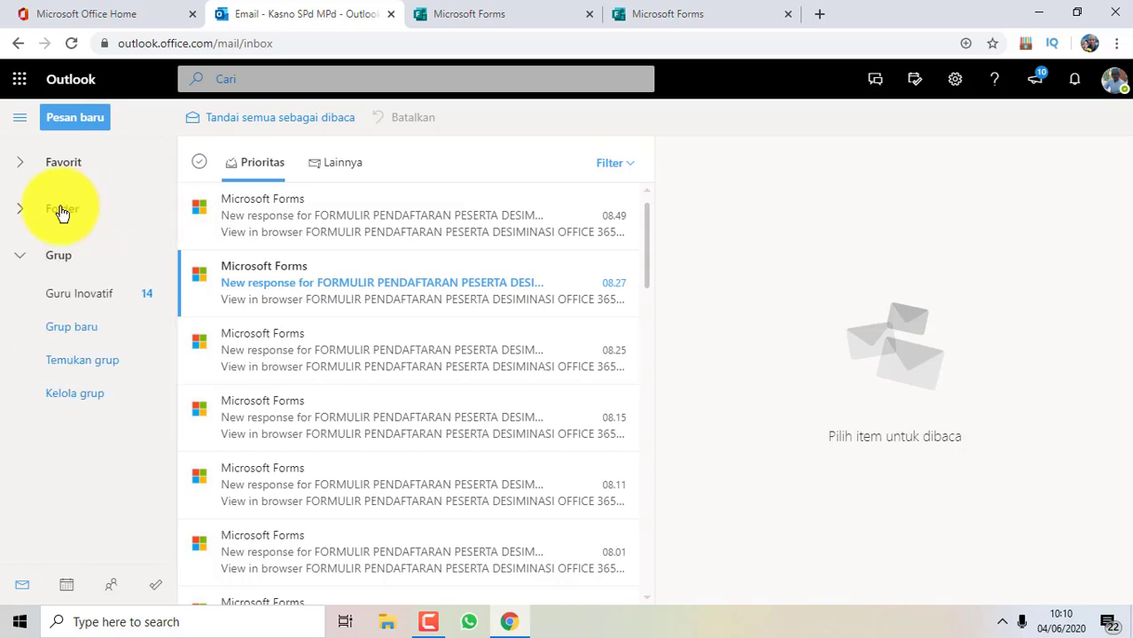
click(61, 210)
click(21, 124)
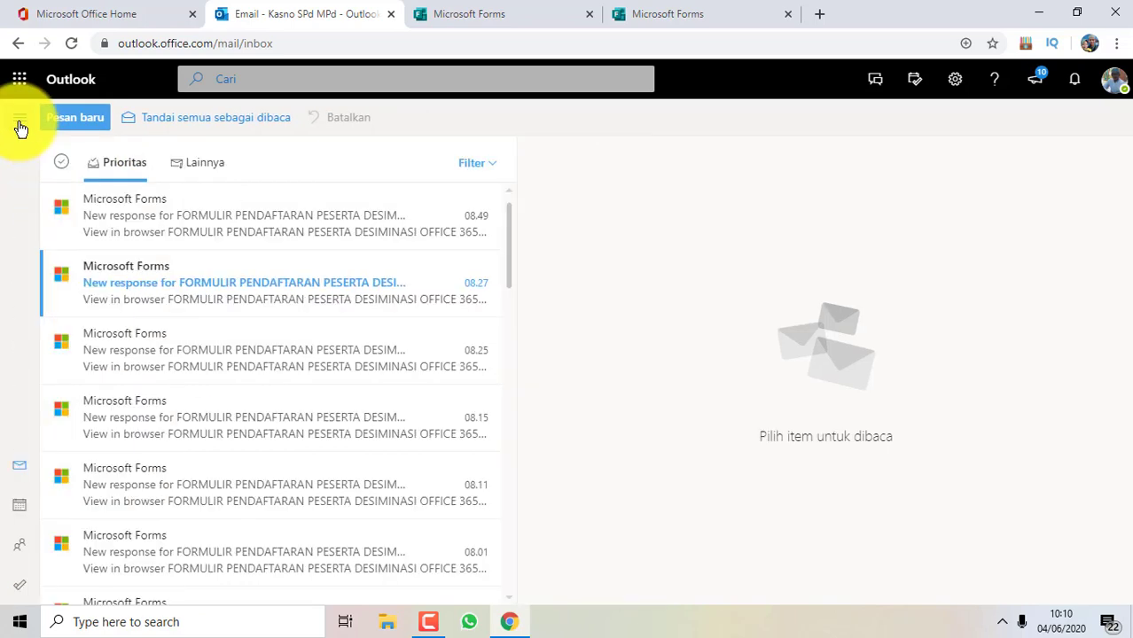
click(20, 124)
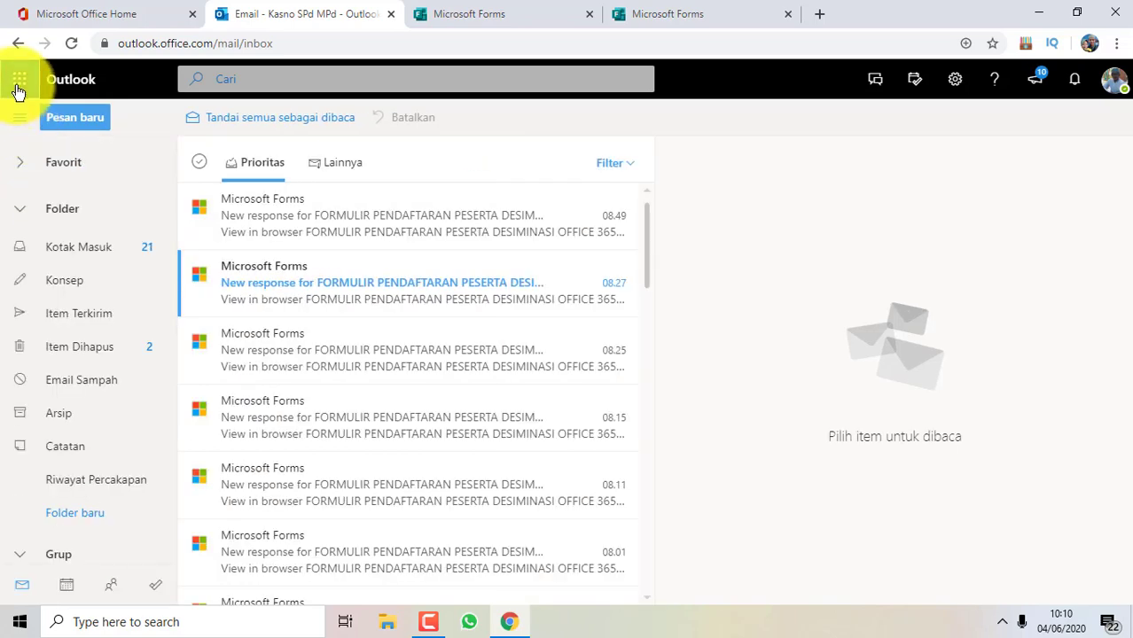
click(19, 82)
click(18, 84)
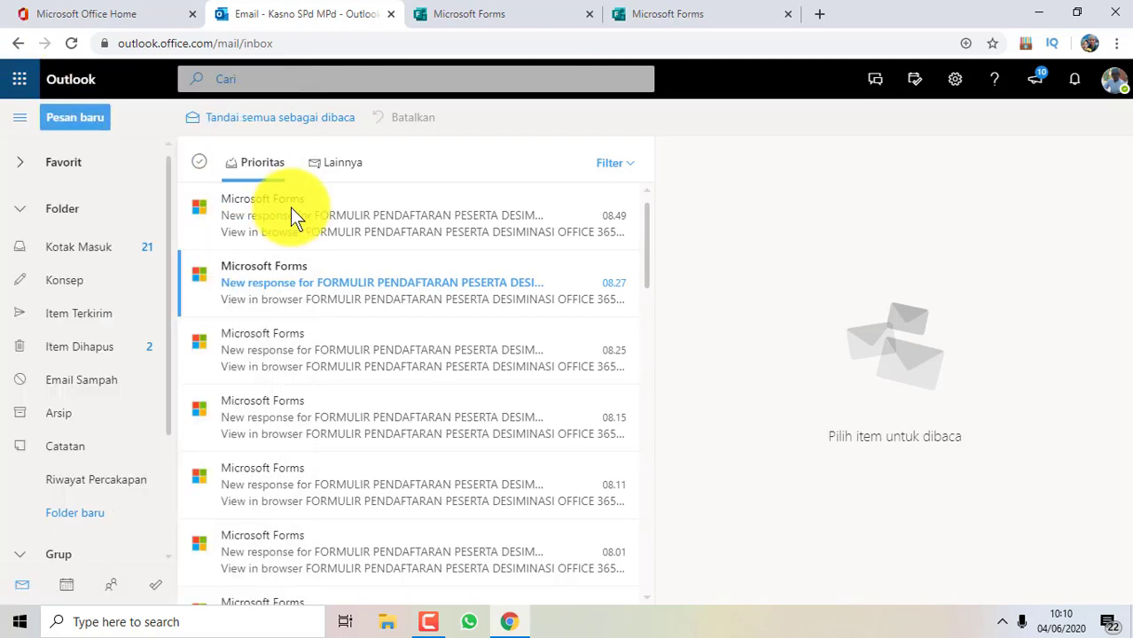
scroll(607, 257, down, 10)
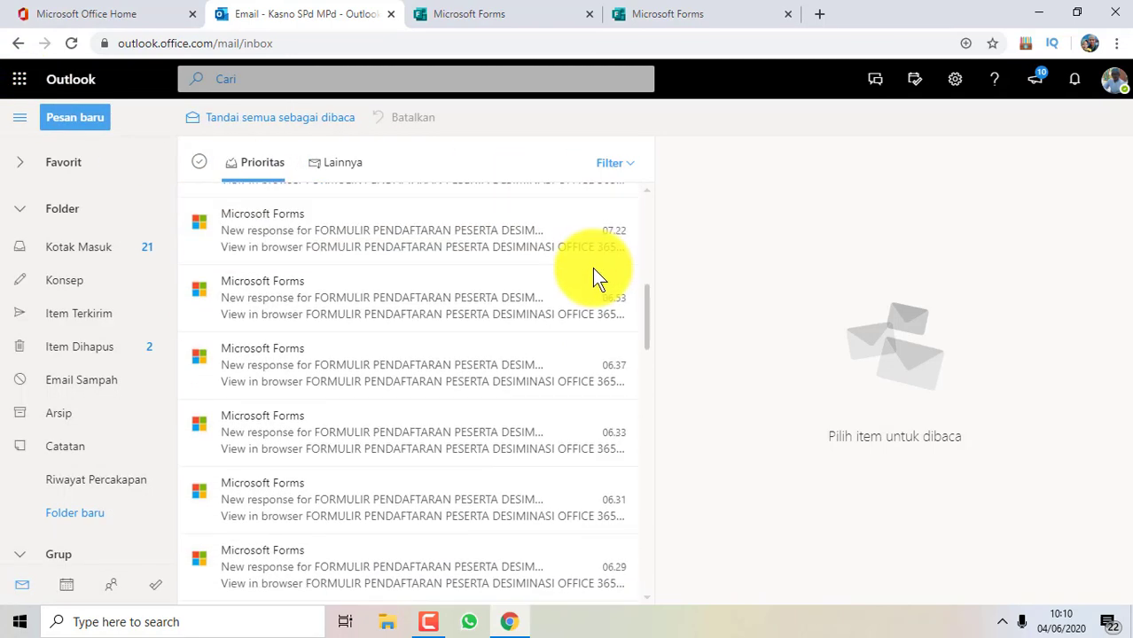
scroll(570, 283, down, 10)
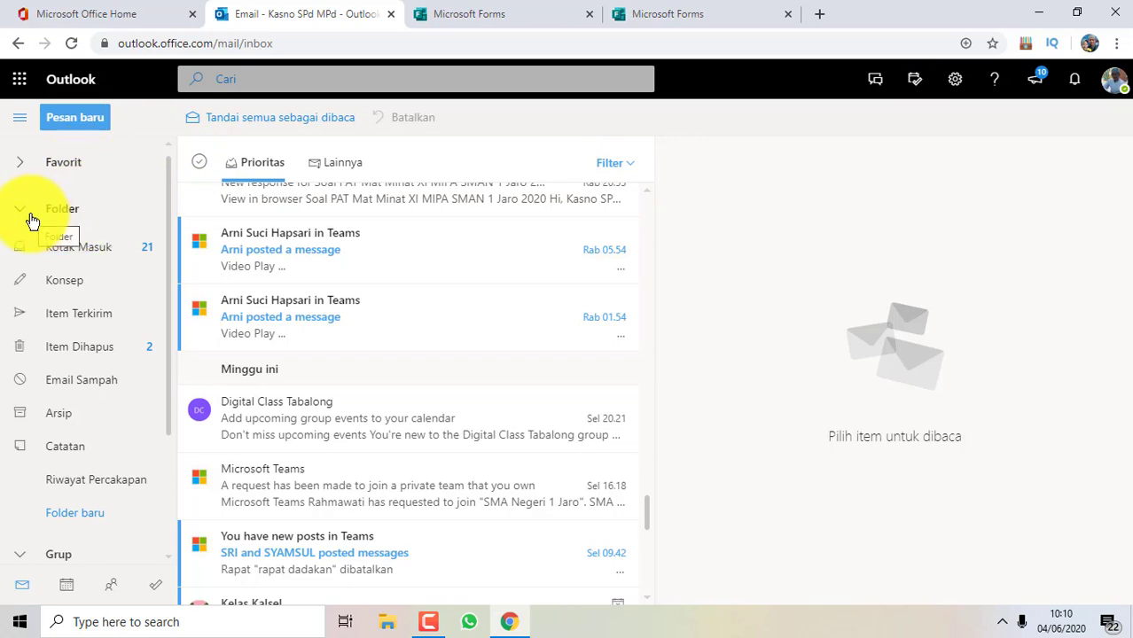
- Create a mail folder named "Ijazah" and open it
click(58, 517)
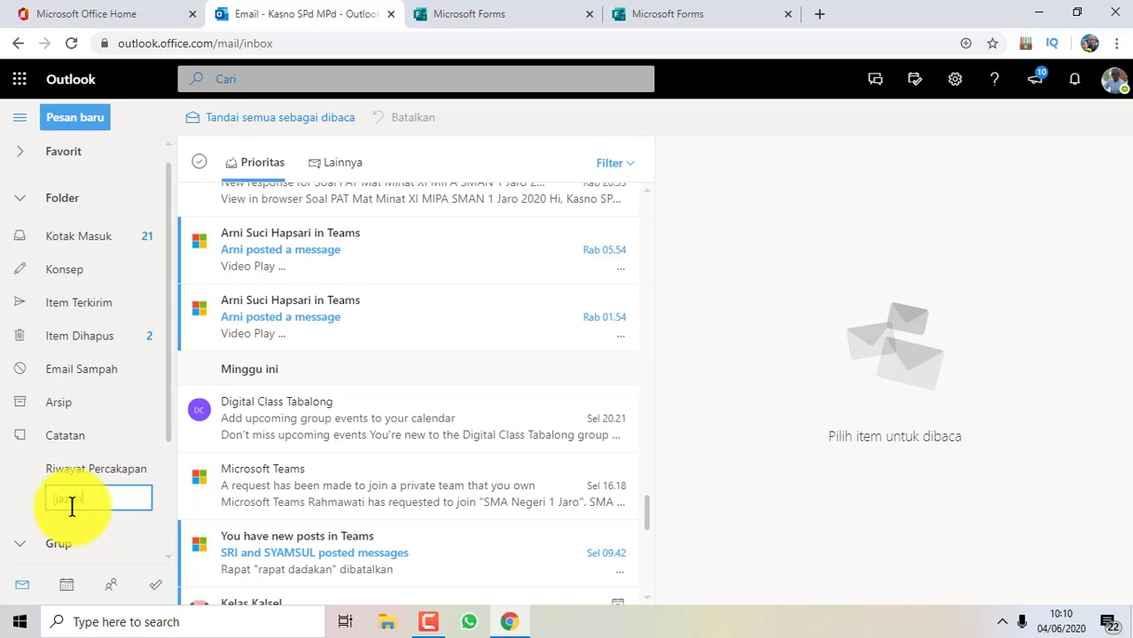
key(Return)
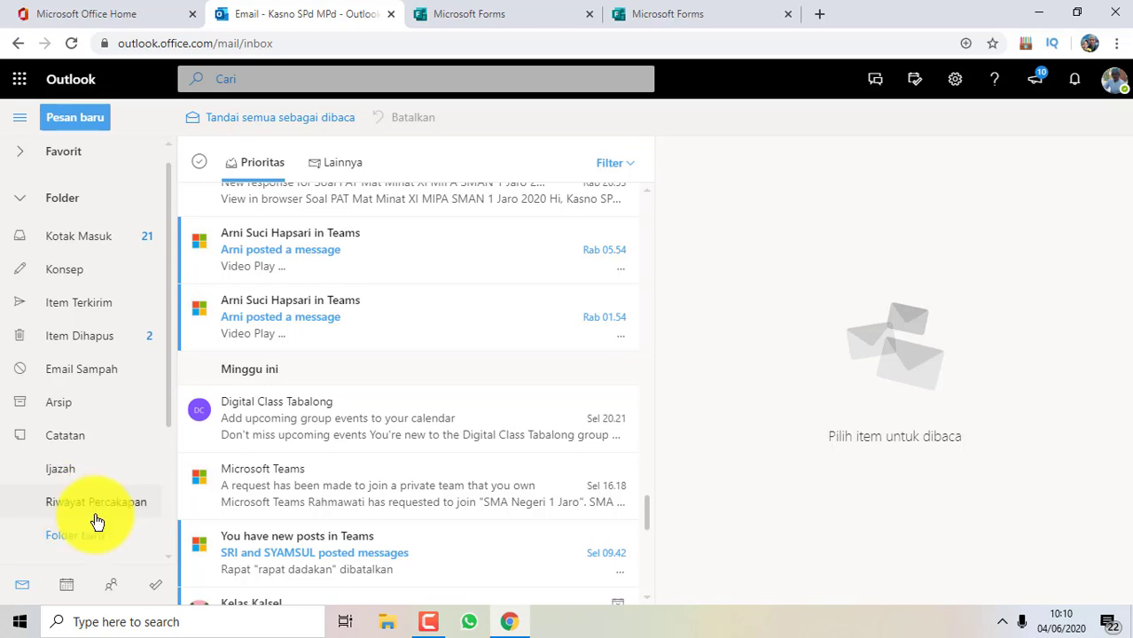
right_click(70, 480)
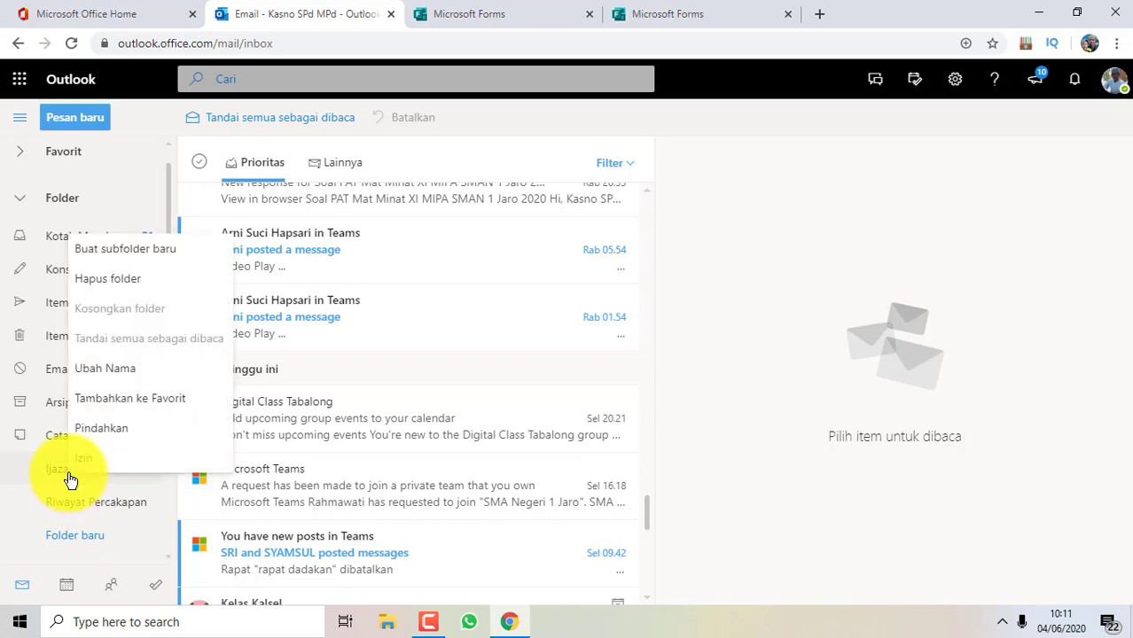
click(59, 480)
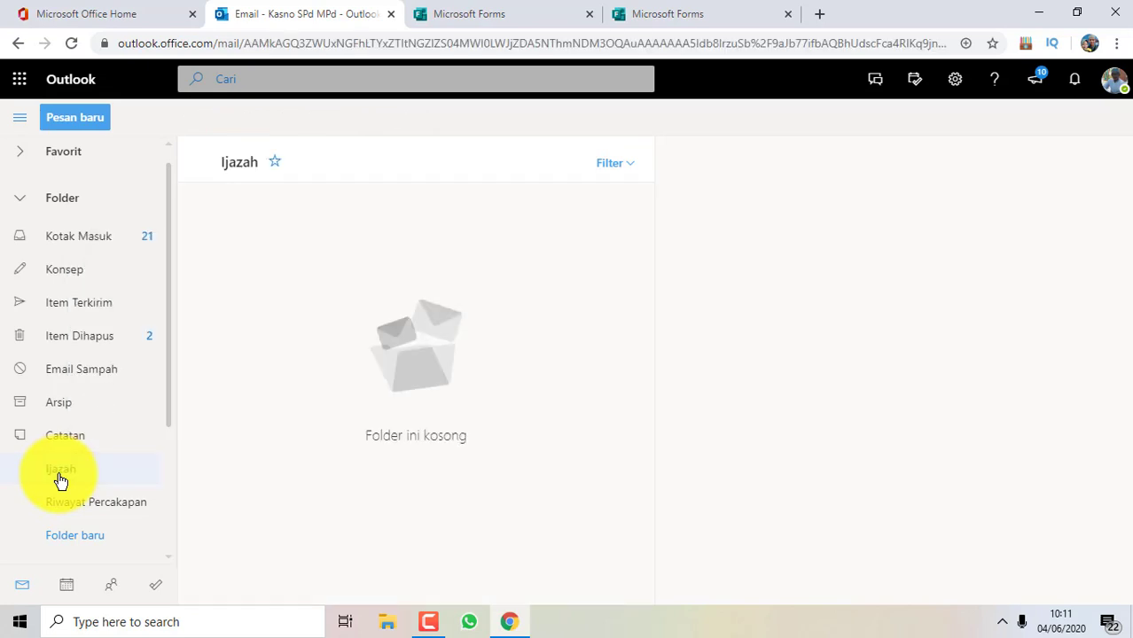
- Examine the filter and sort options available for the Ijazah folder
click(633, 171)
click(634, 172)
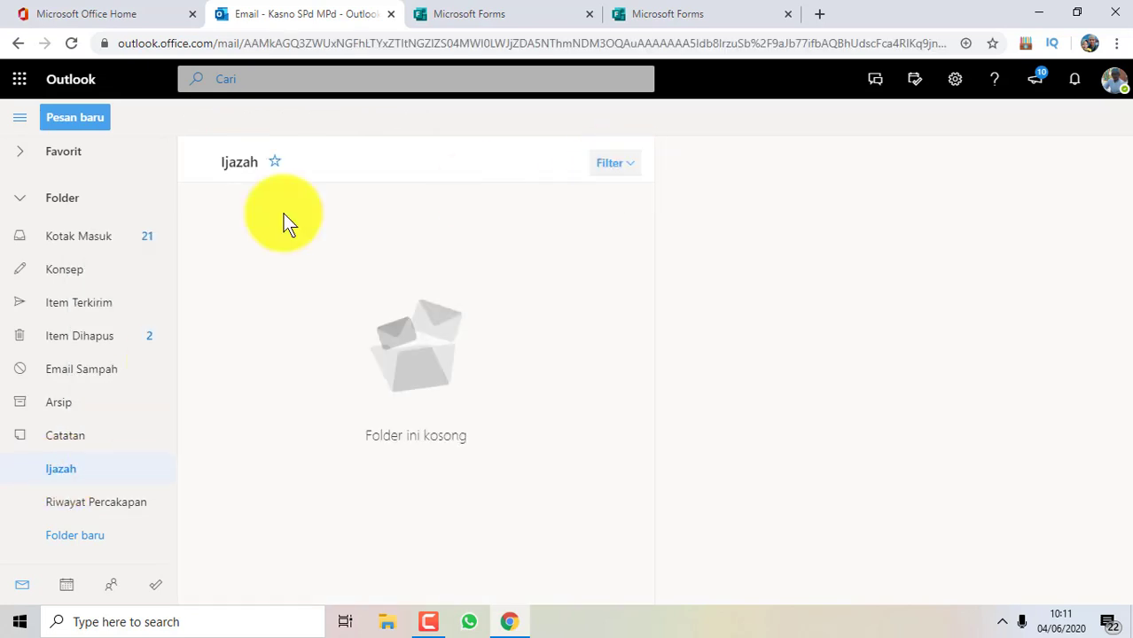
right_click(250, 165)
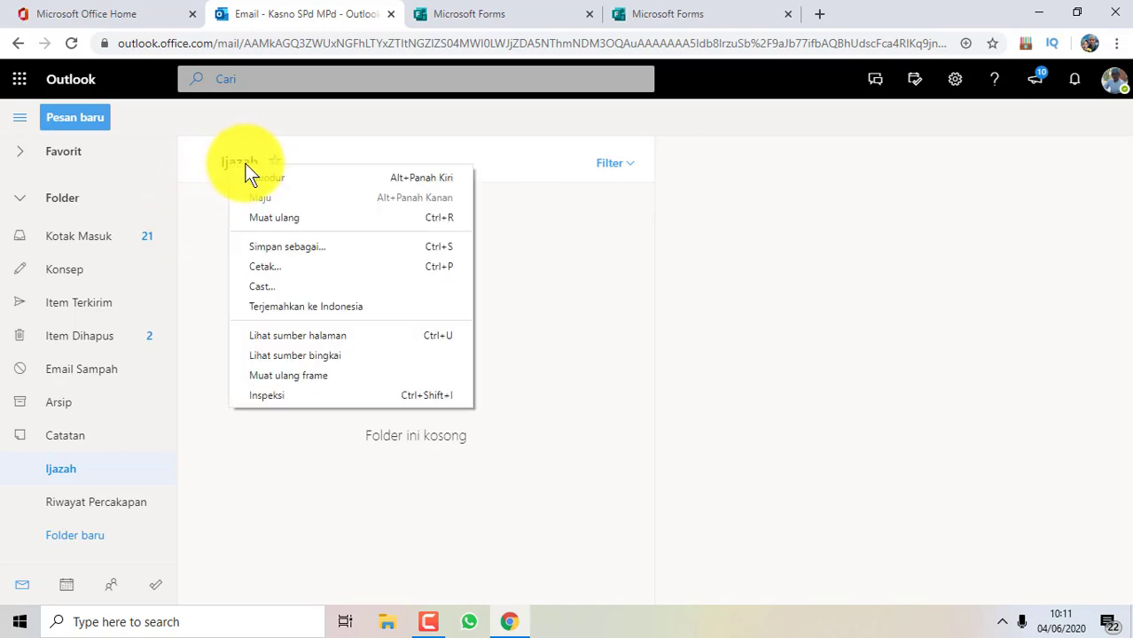
click(244, 164)
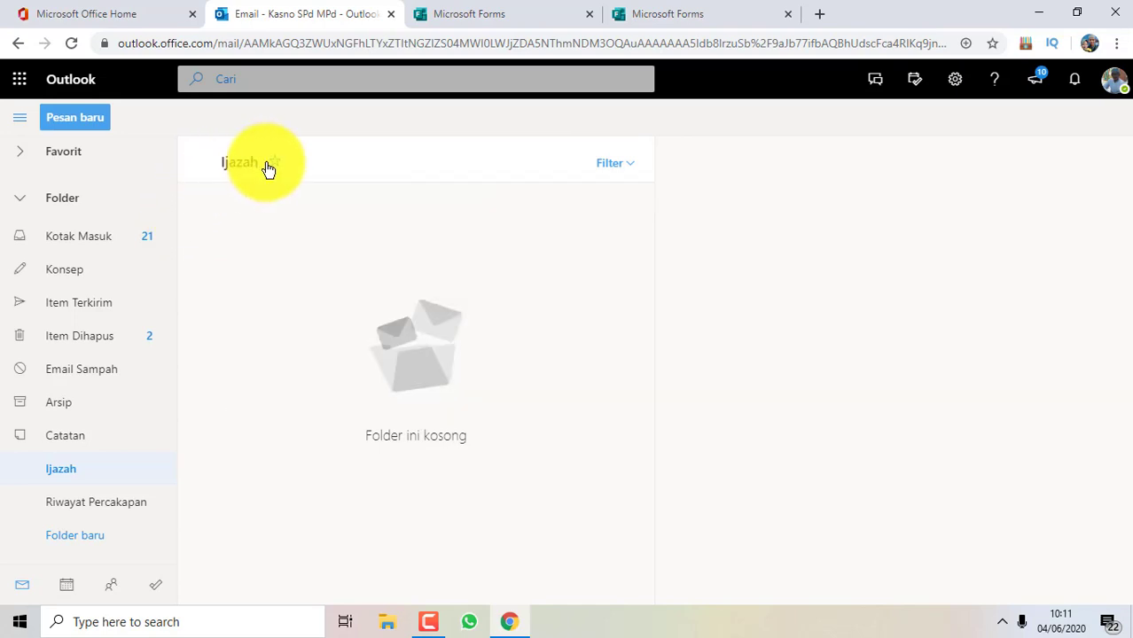
click(617, 170)
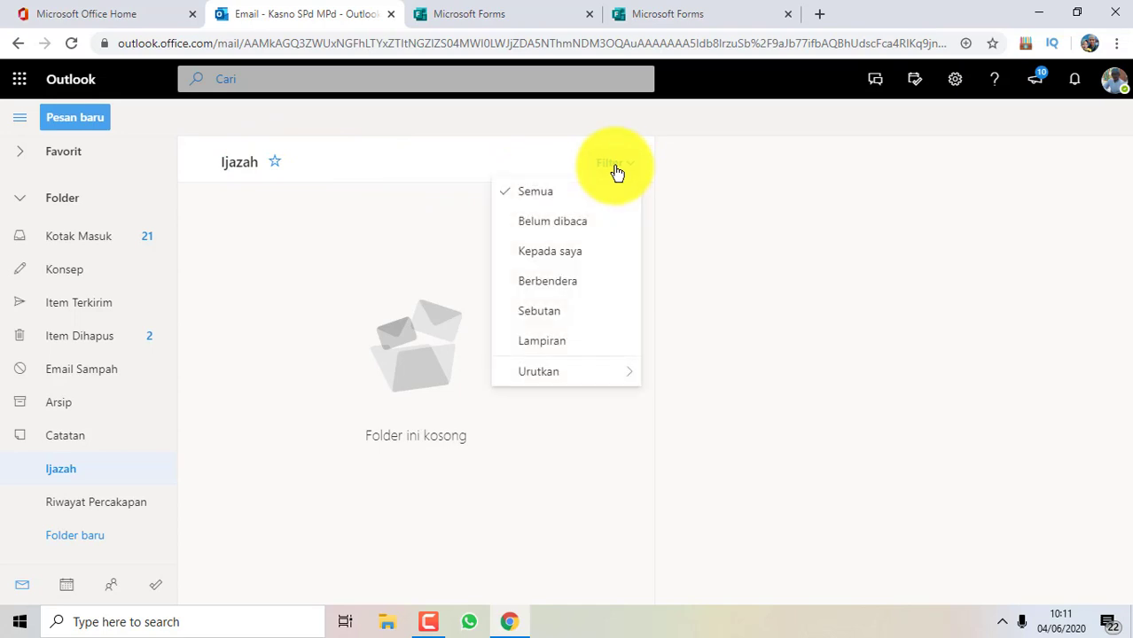
mouse_move(549, 372)
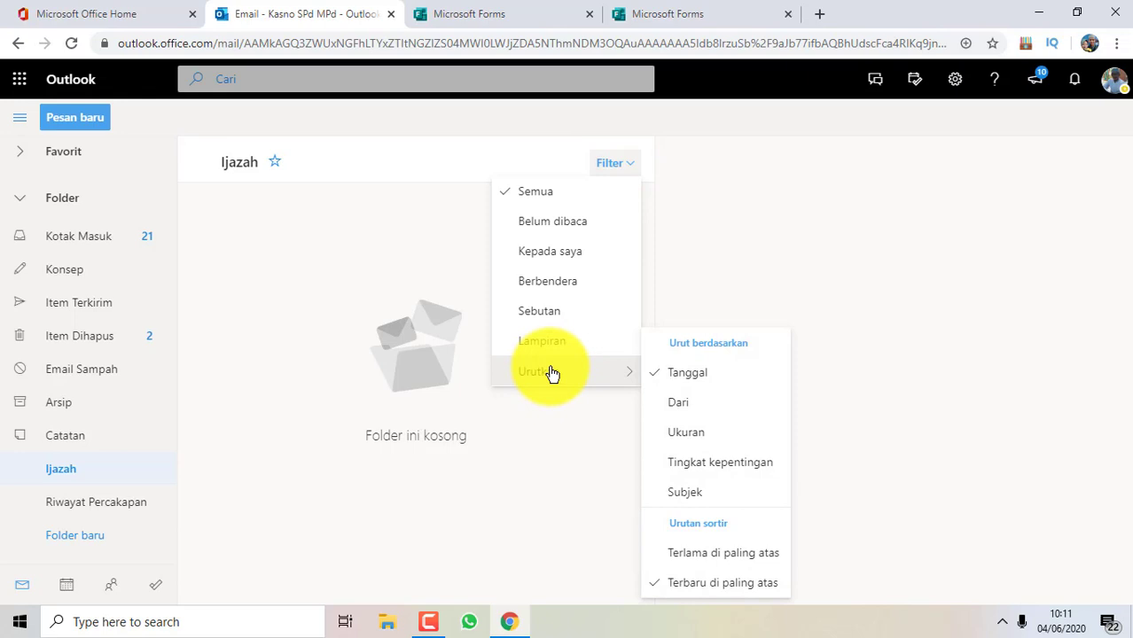
click(252, 156)
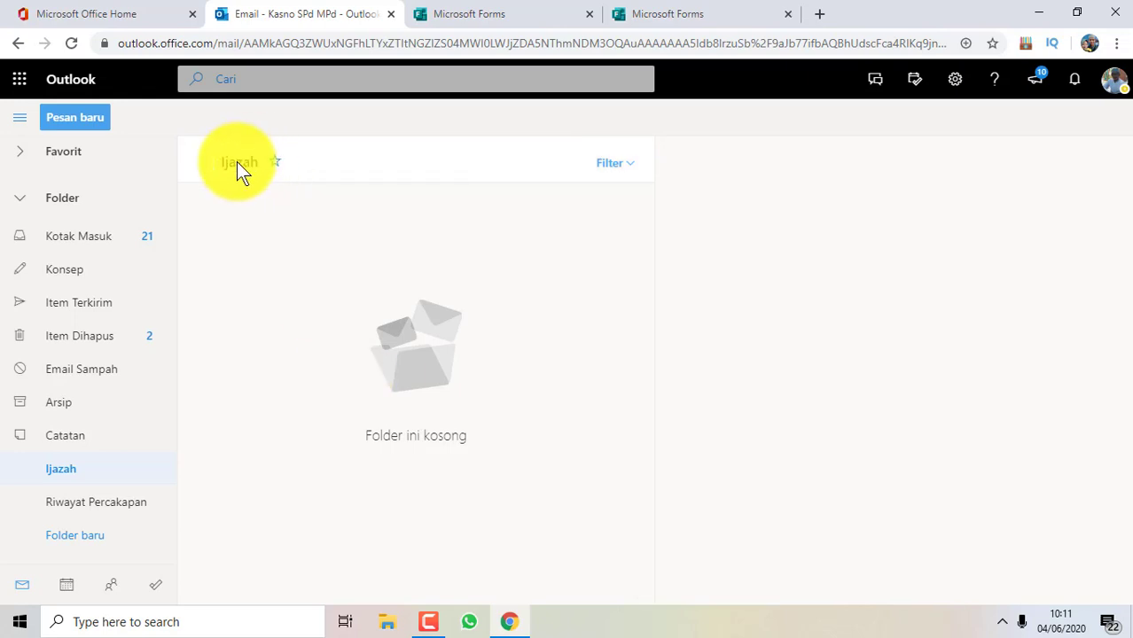
right_click(236, 168)
click(237, 168)
click(19, 123)
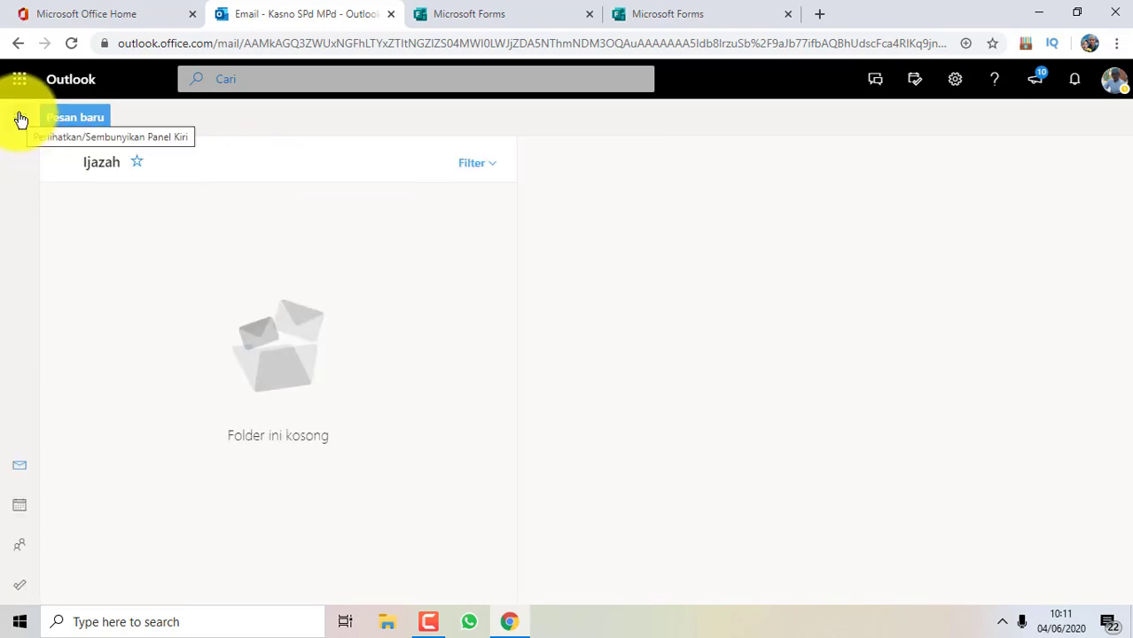
click(493, 165)
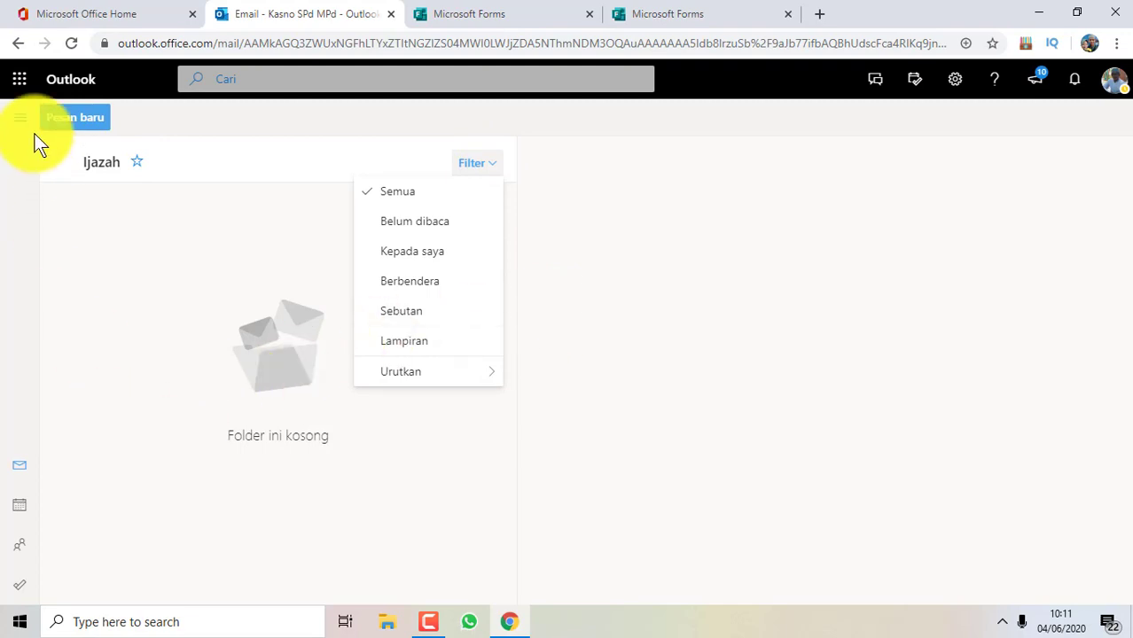
- Open the OneDrive folder linked under "Upload Ijazah SD/MI" in the preview of the other registration form
click(492, 16)
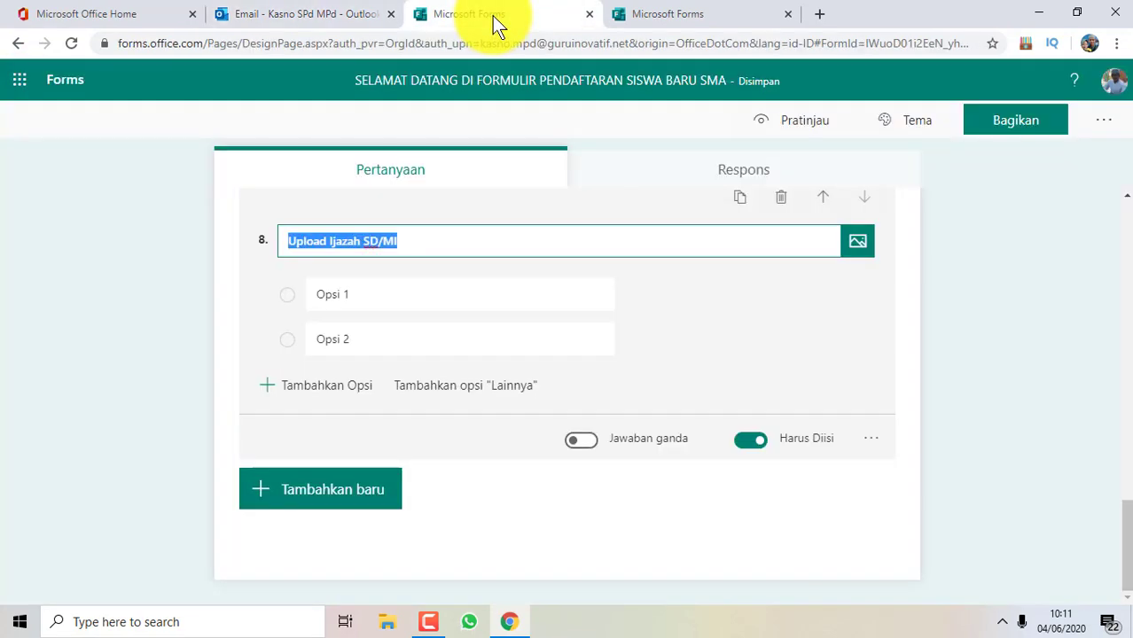
click(379, 297)
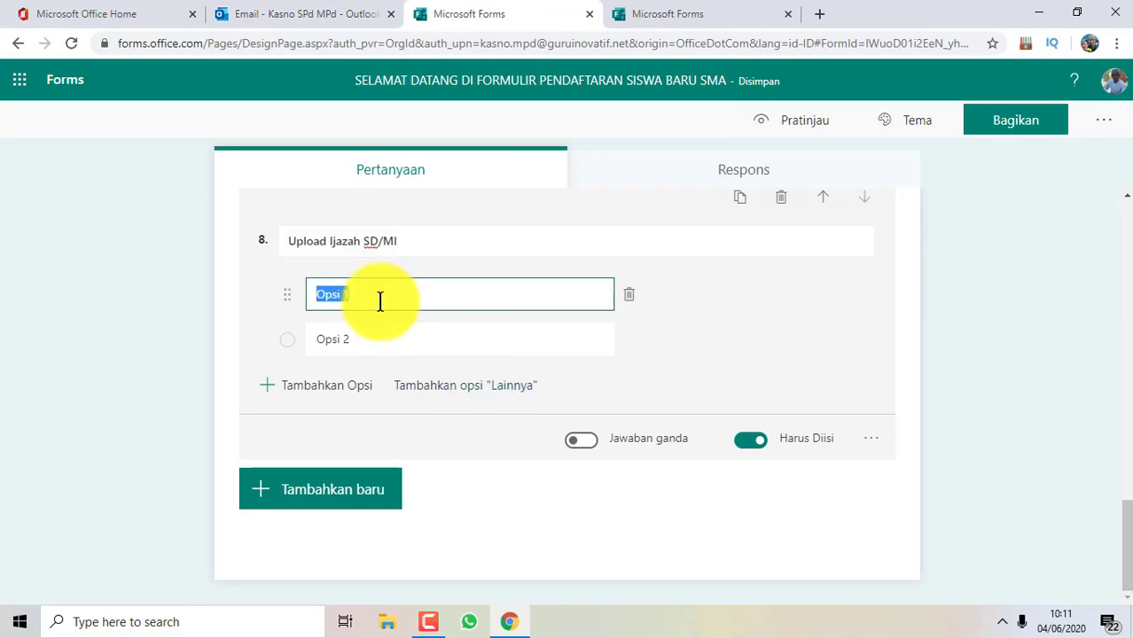
click(735, 20)
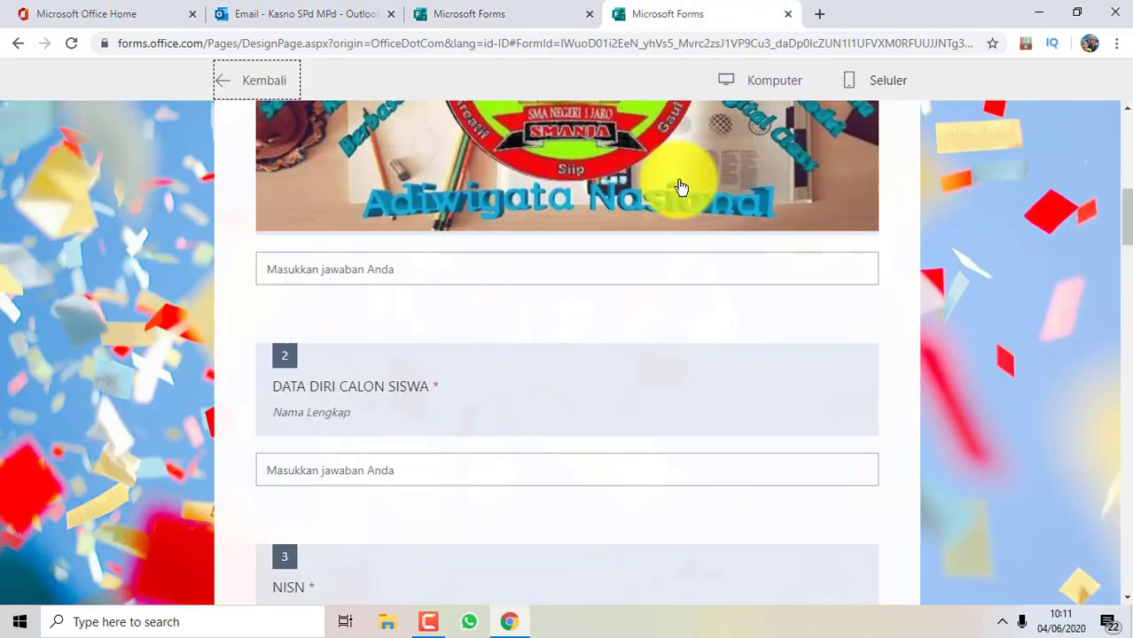
scroll(674, 171, down, 15)
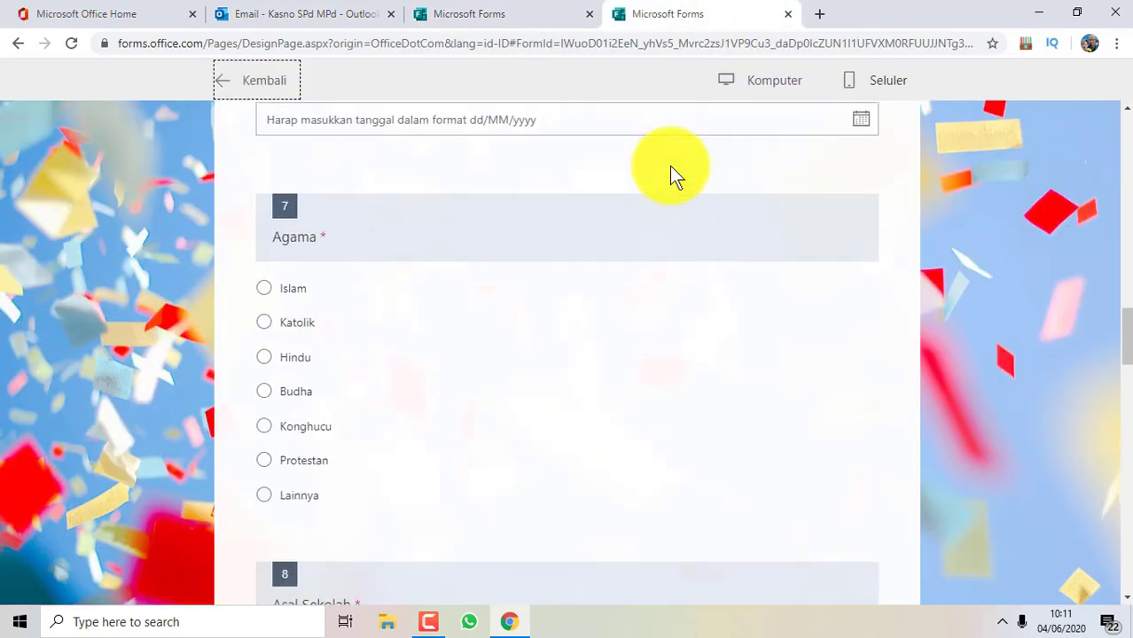
scroll(669, 166, down, 15)
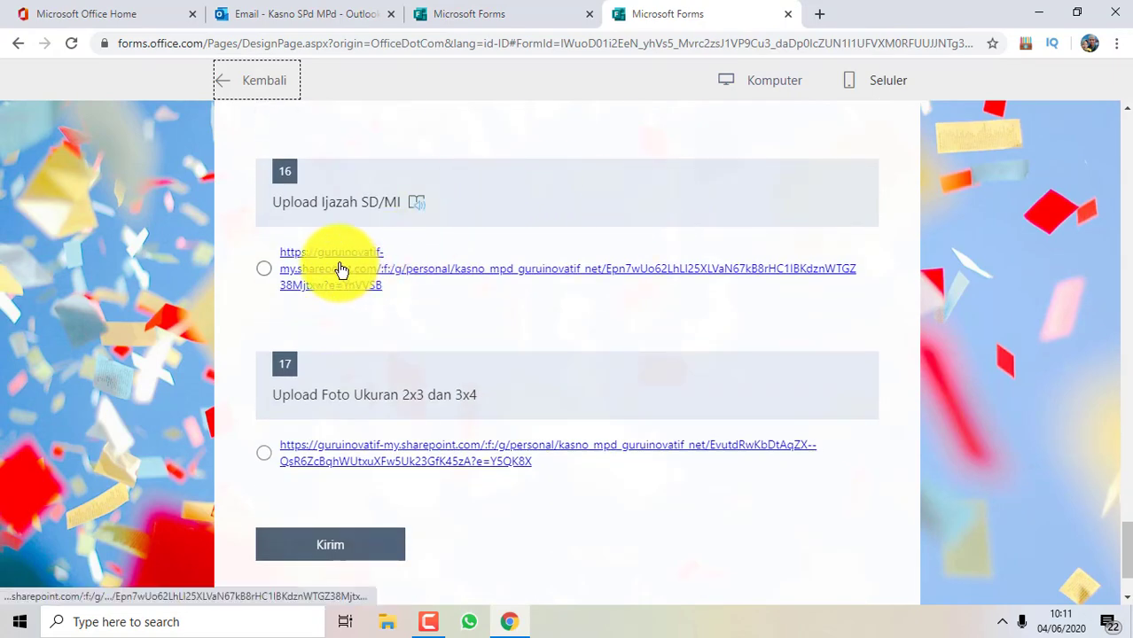
click(342, 271)
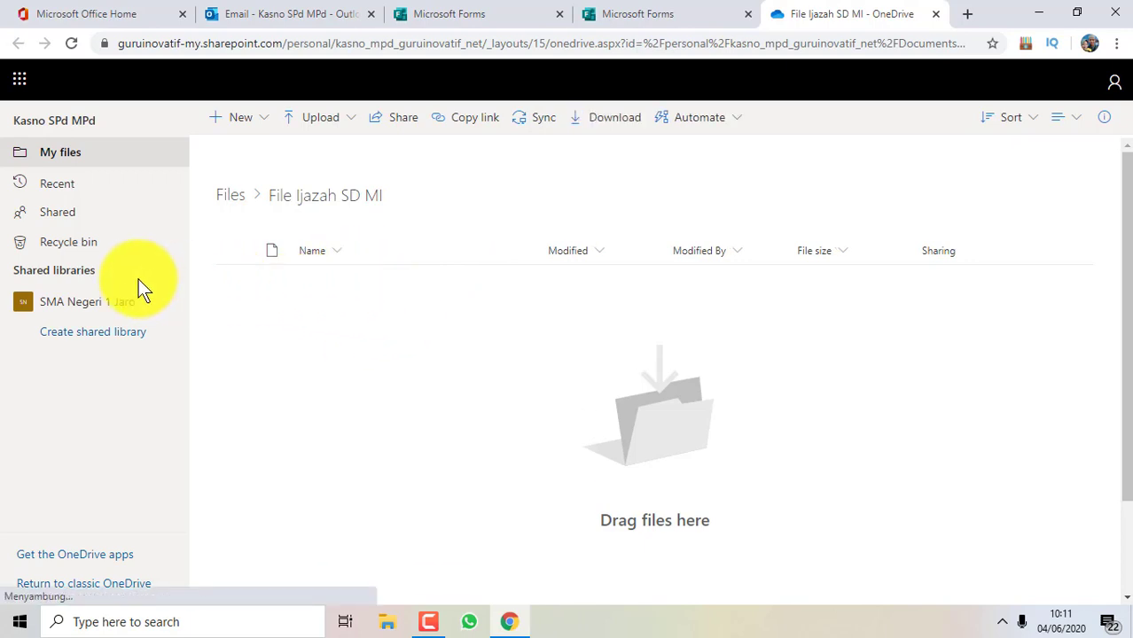
right_click(338, 203)
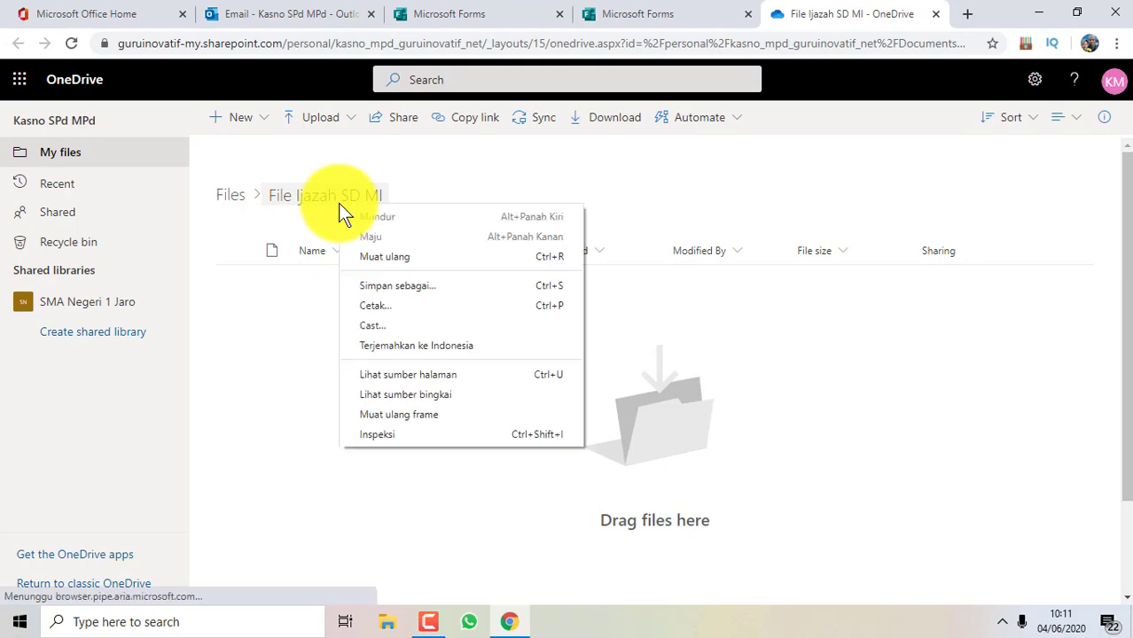
click(322, 256)
click(327, 252)
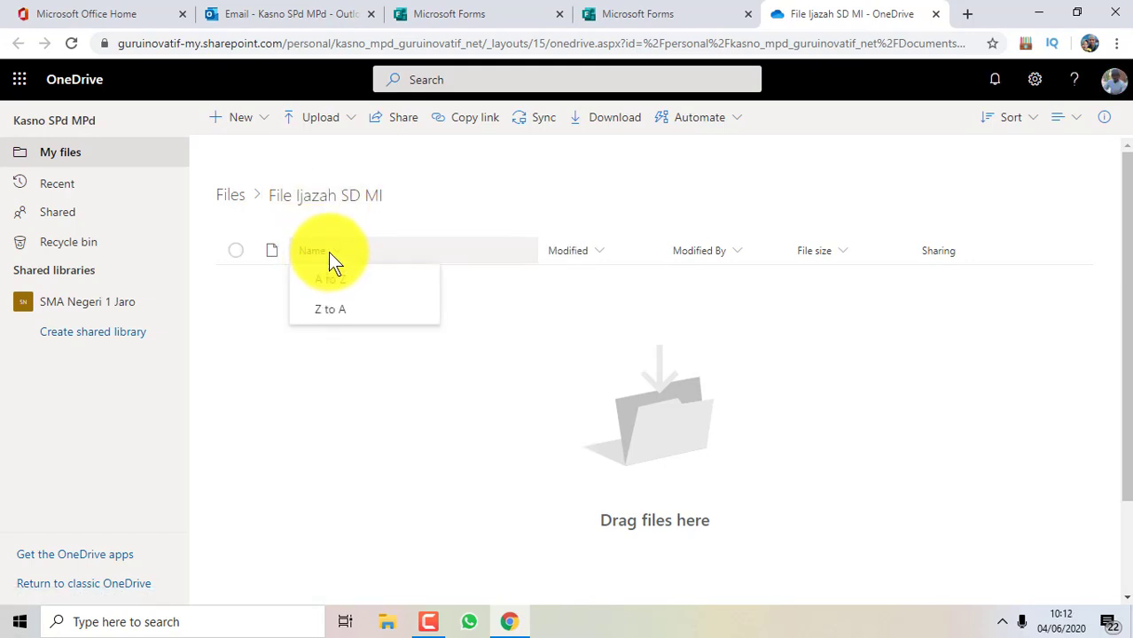
click(78, 229)
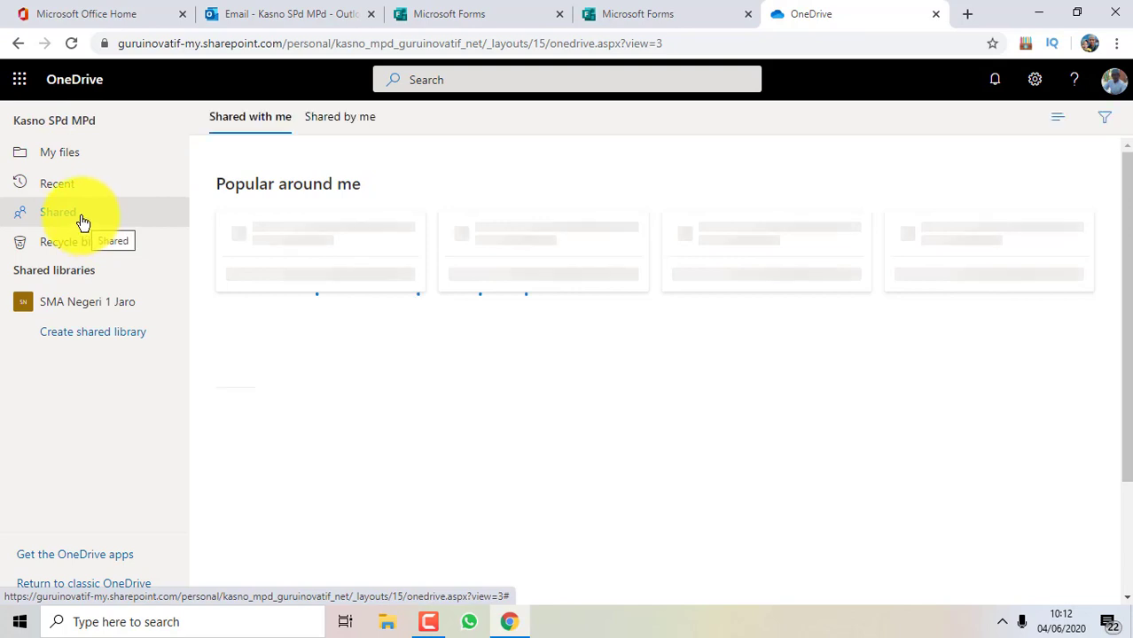
click(20, 43)
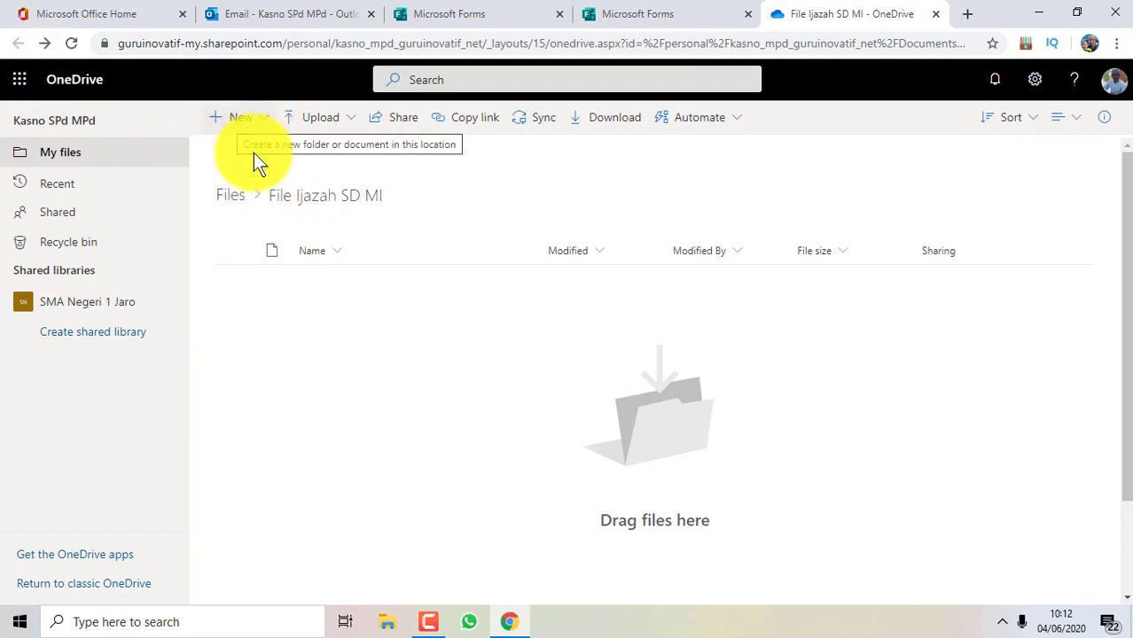
- Create a folder named "Ijazah" inside the OneDrive folder File Ijazah SD MI
click(221, 123)
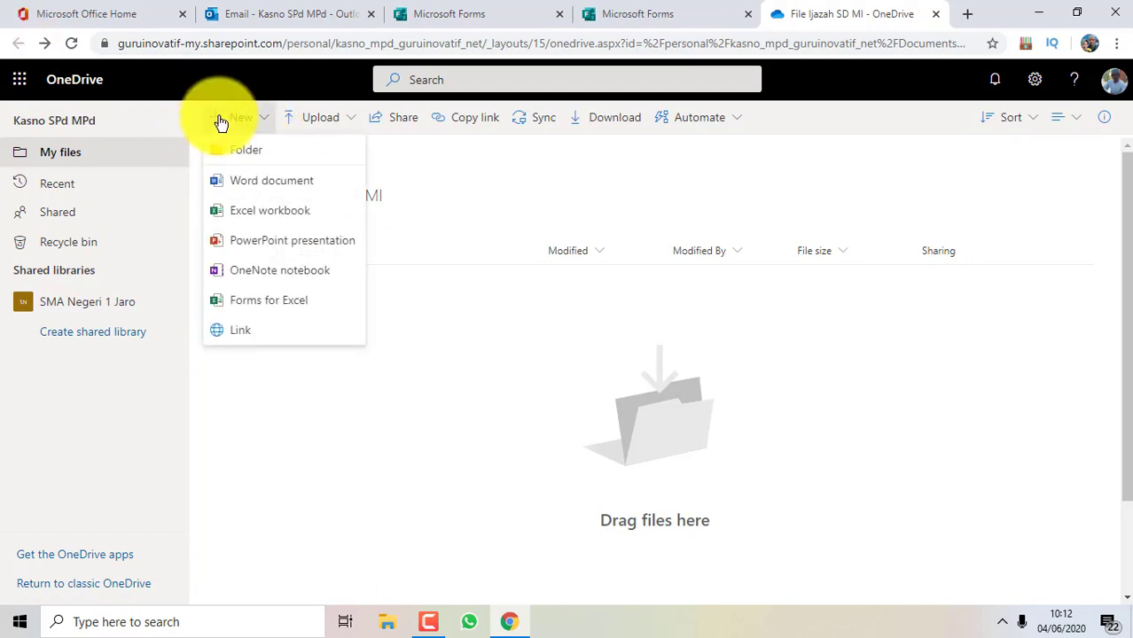
click(344, 335)
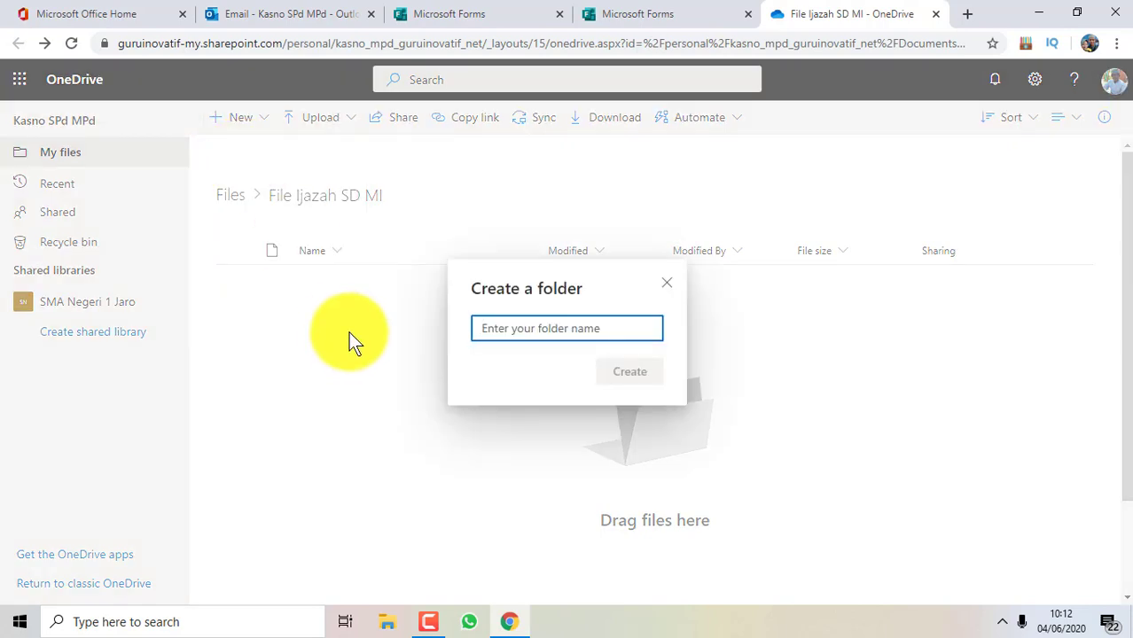
text(Ijazah)
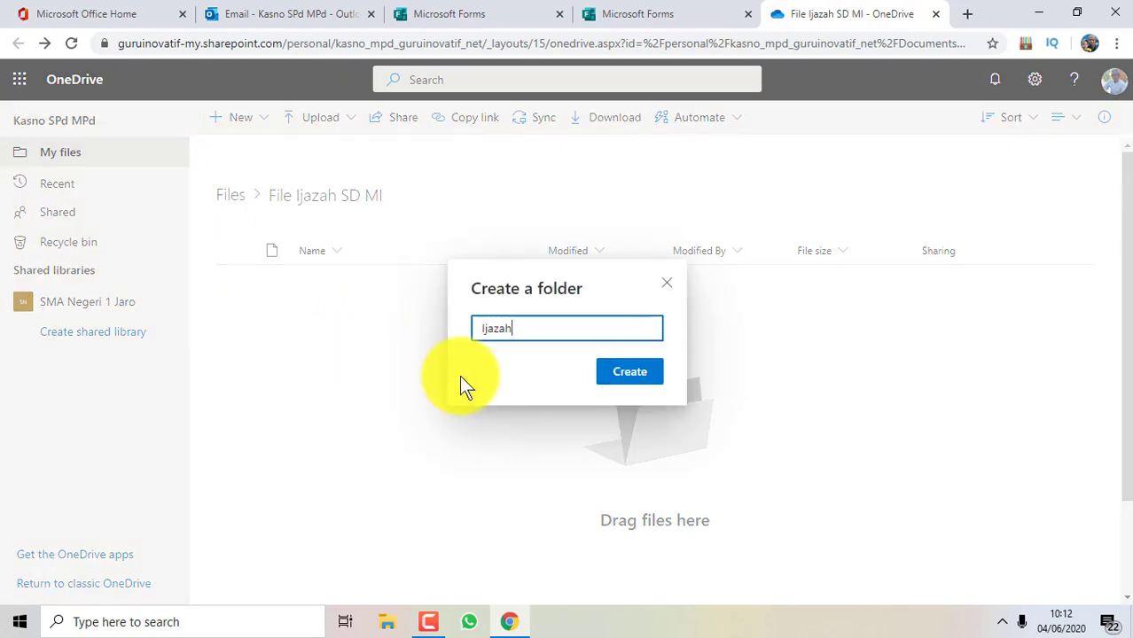
click(624, 374)
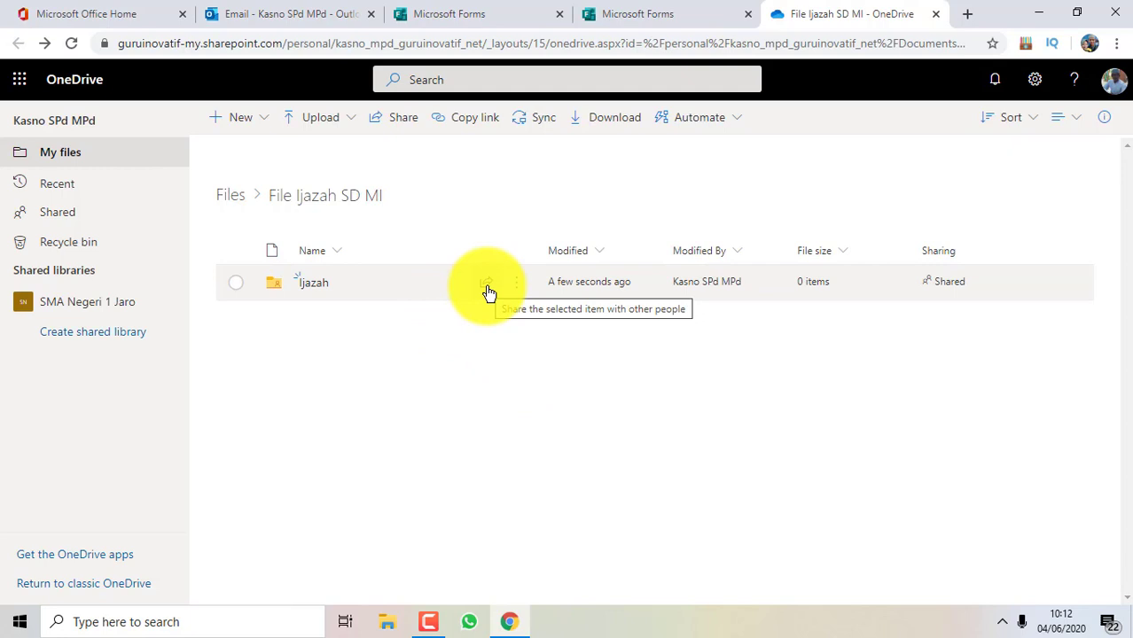
- Set the sharing link of the Ijazah folder to work for anyone with the link, with view access
click(487, 284)
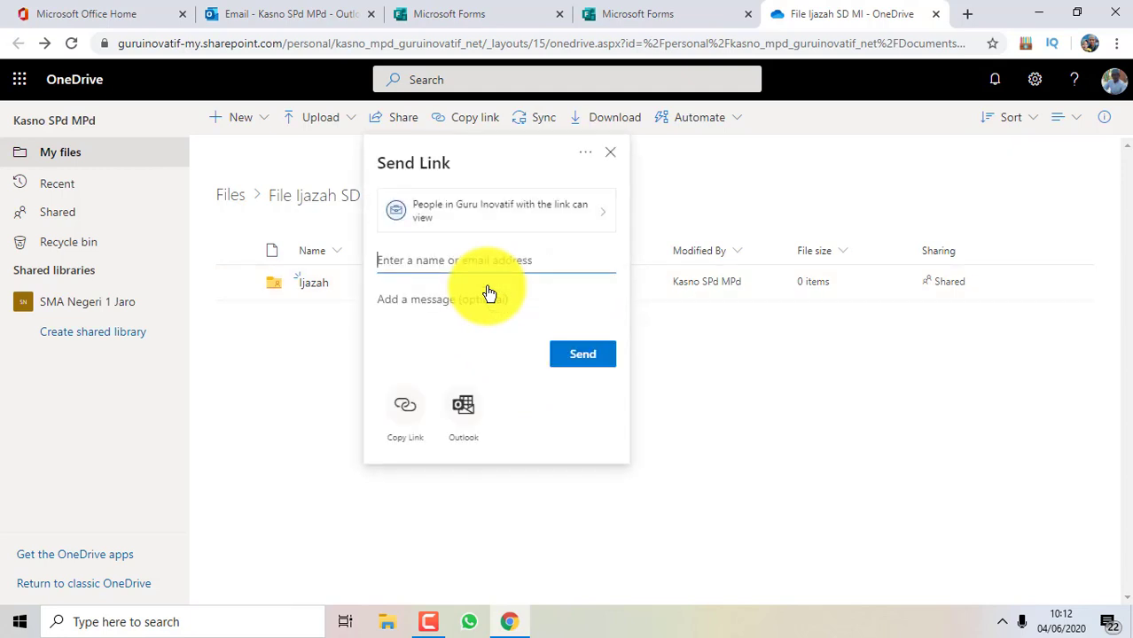
click(594, 215)
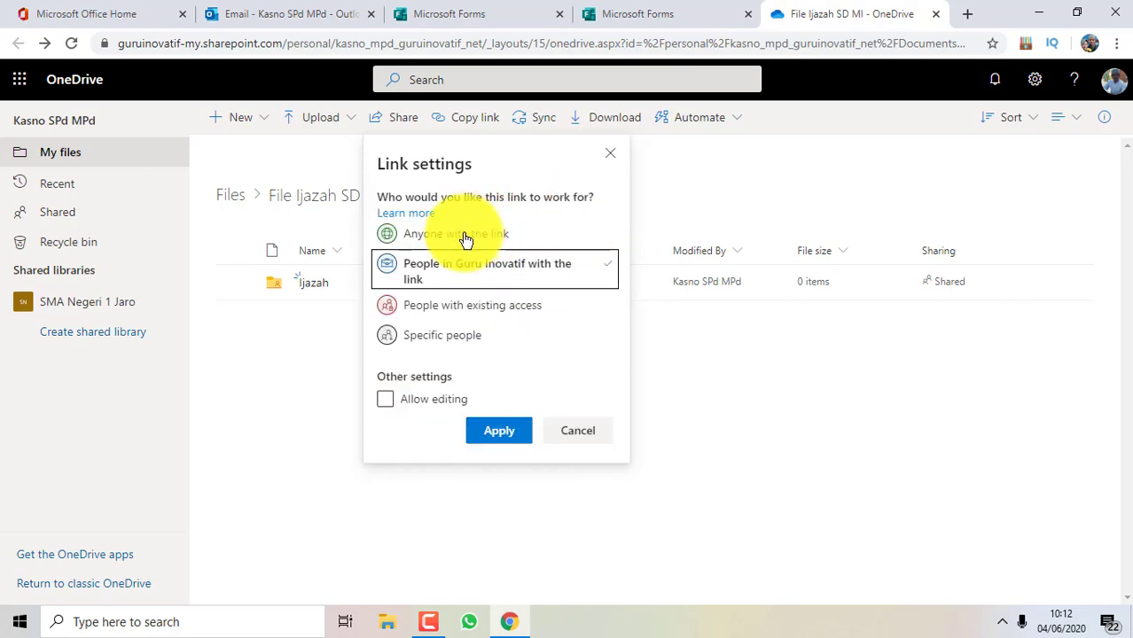
click(465, 238)
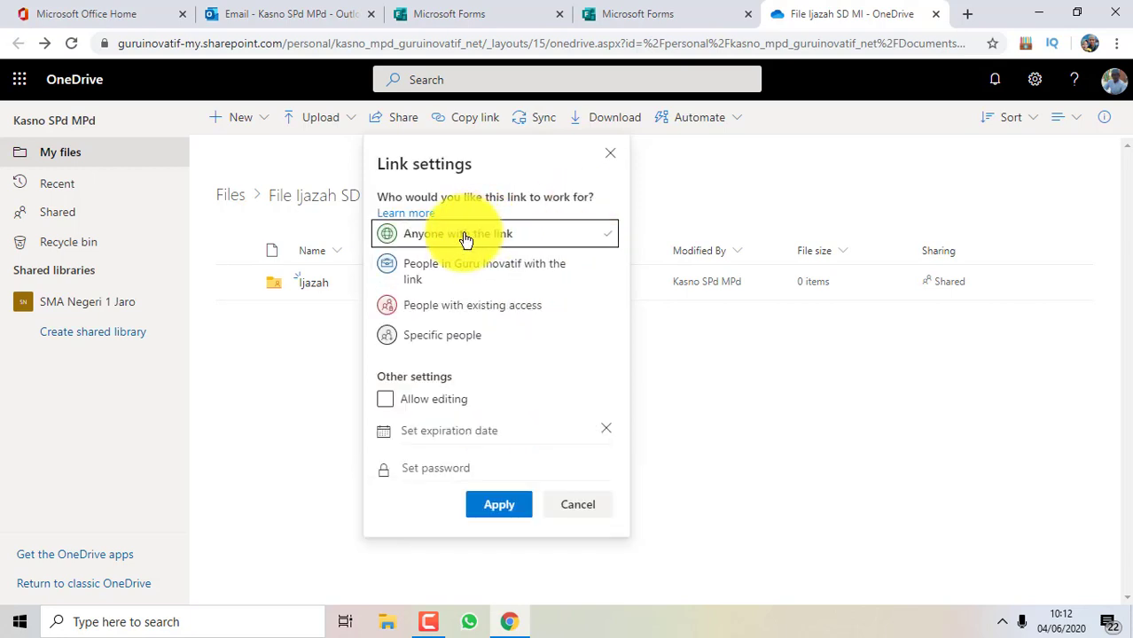
click(496, 506)
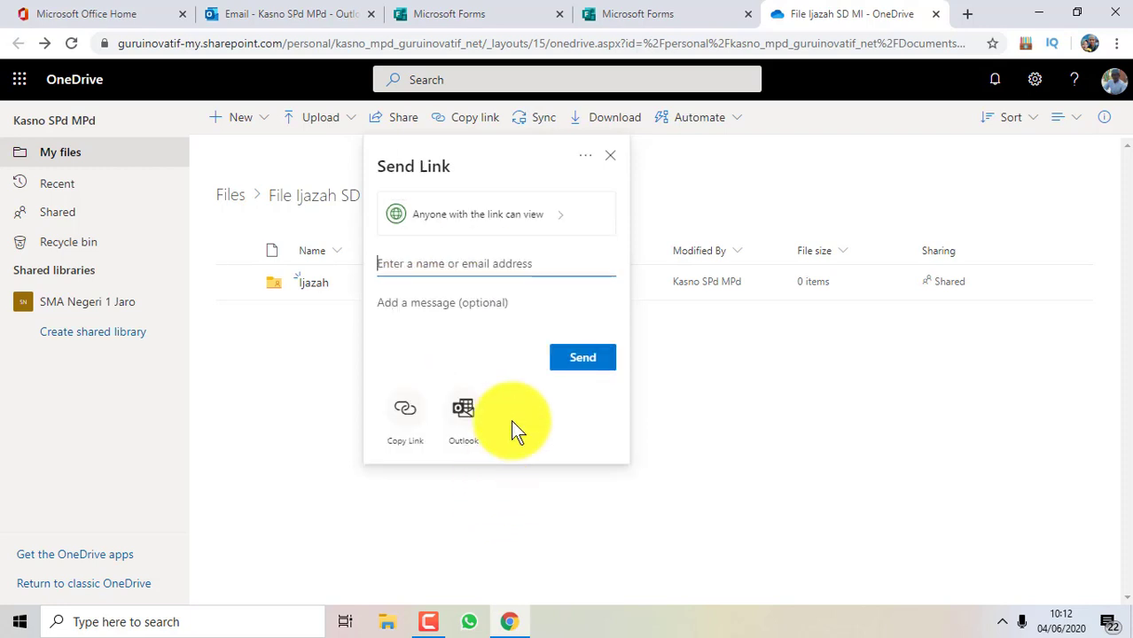
- Copy the Ijazah folder's sharing link and paste it as the first option of question 8, "Upload Ijazah SD/MI"
click(403, 419)
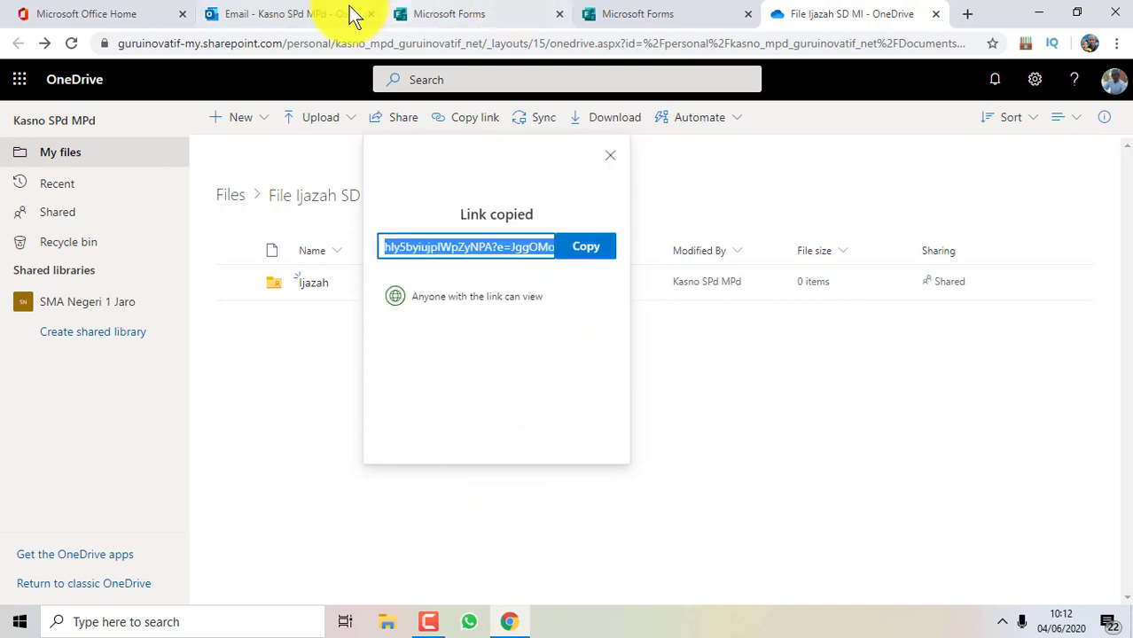
click(435, 16)
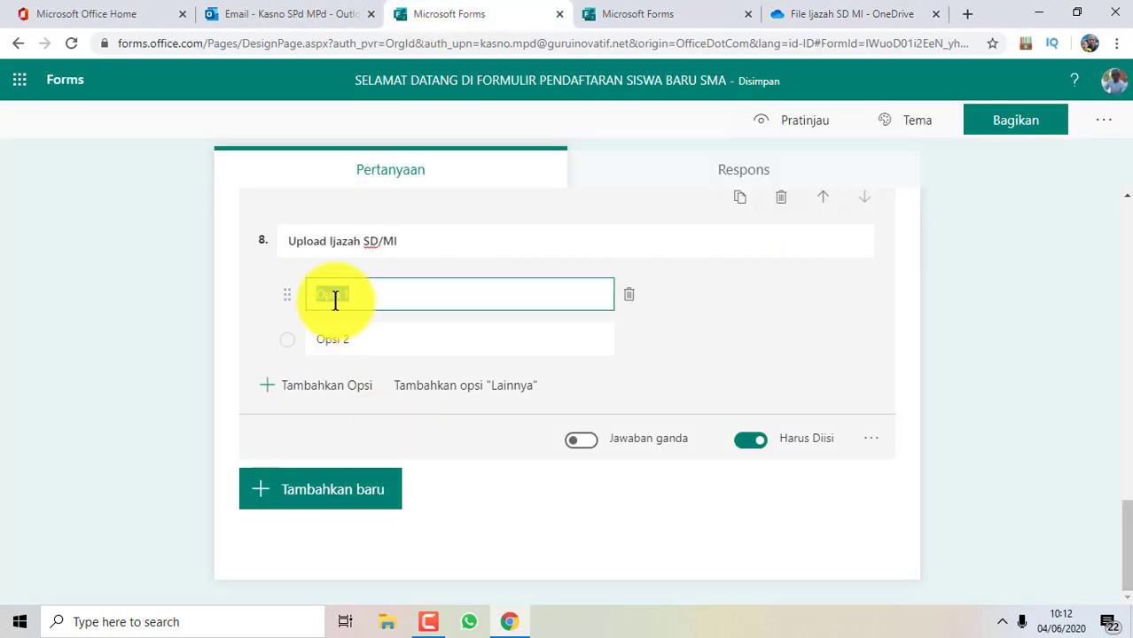
key(ctrl+v)
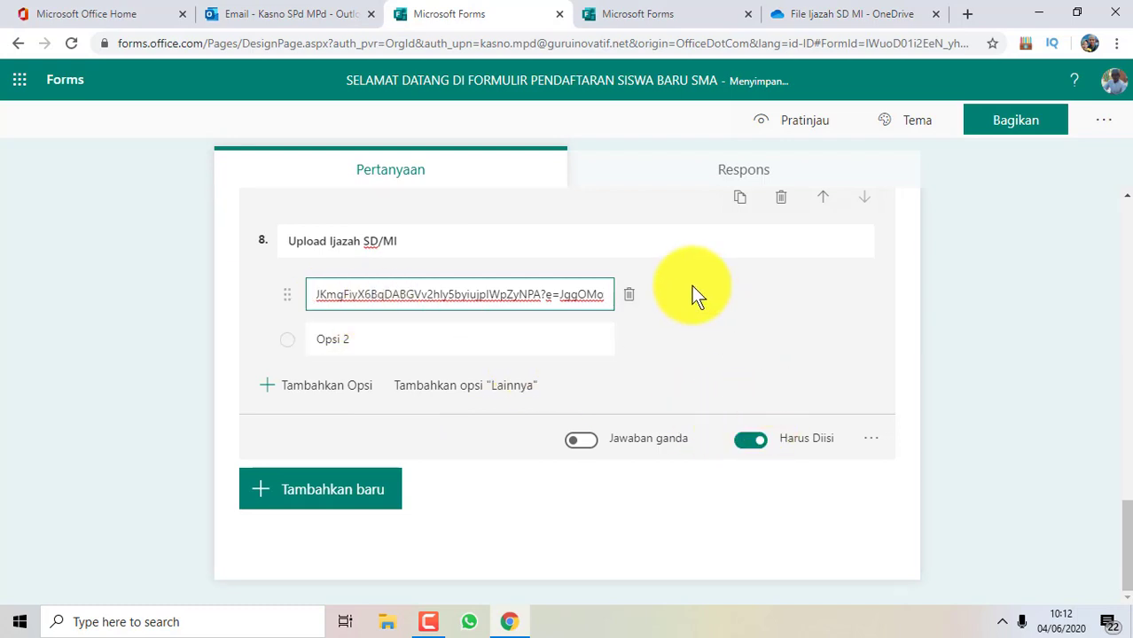
- Preview the registration form in its computer and mobile layouts, and look over the available themes
scroll(691, 295, up, 1)
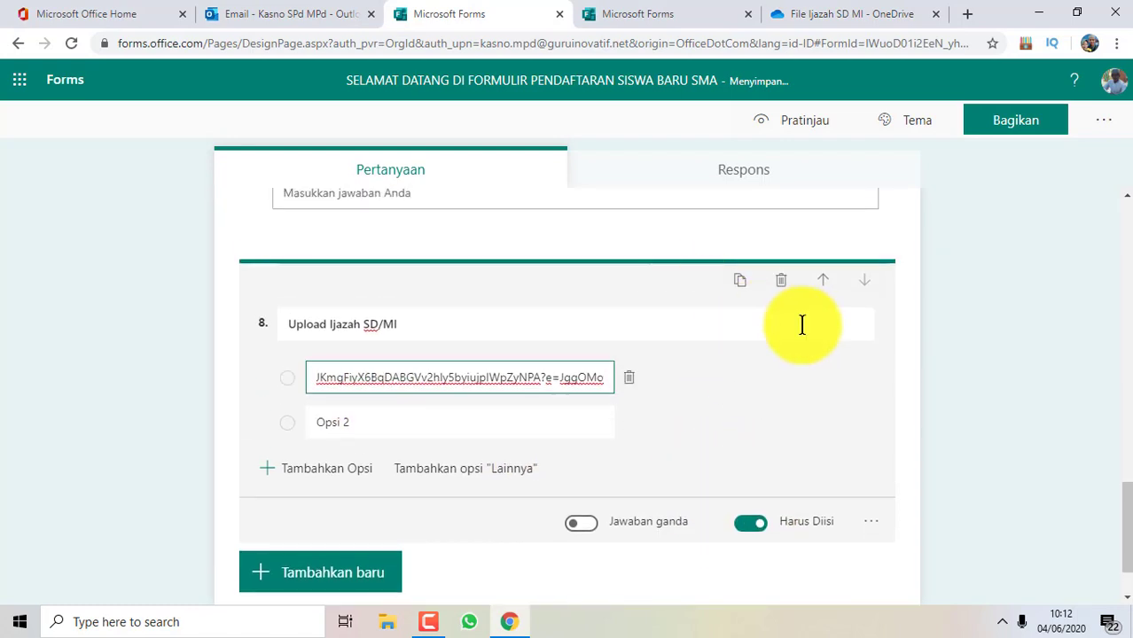
click(826, 121)
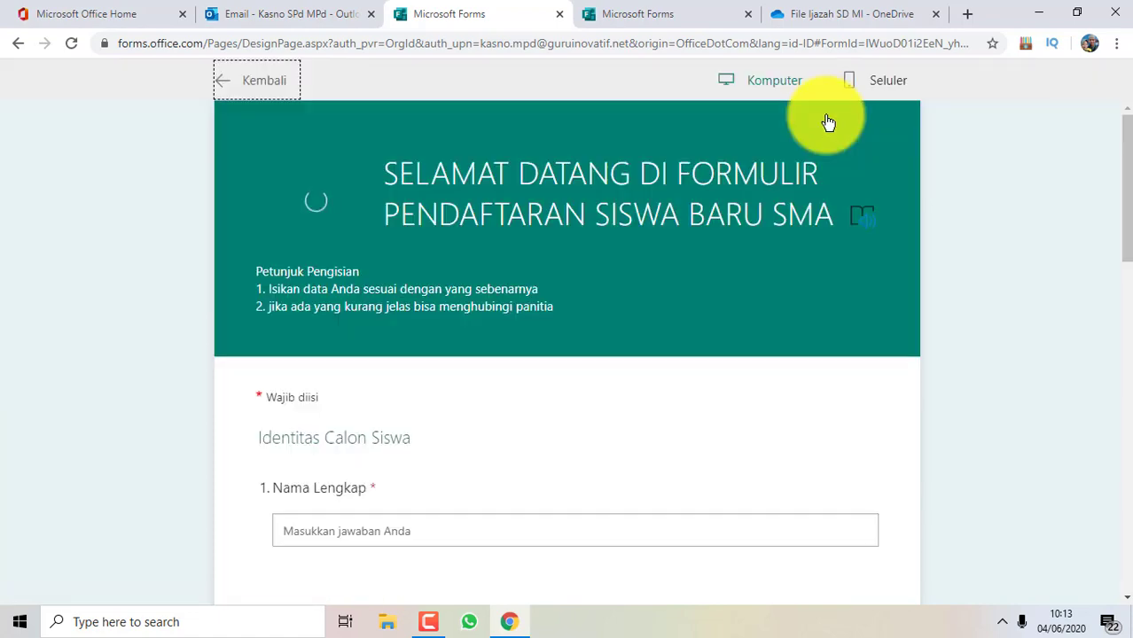
scroll(823, 115, down, 10)
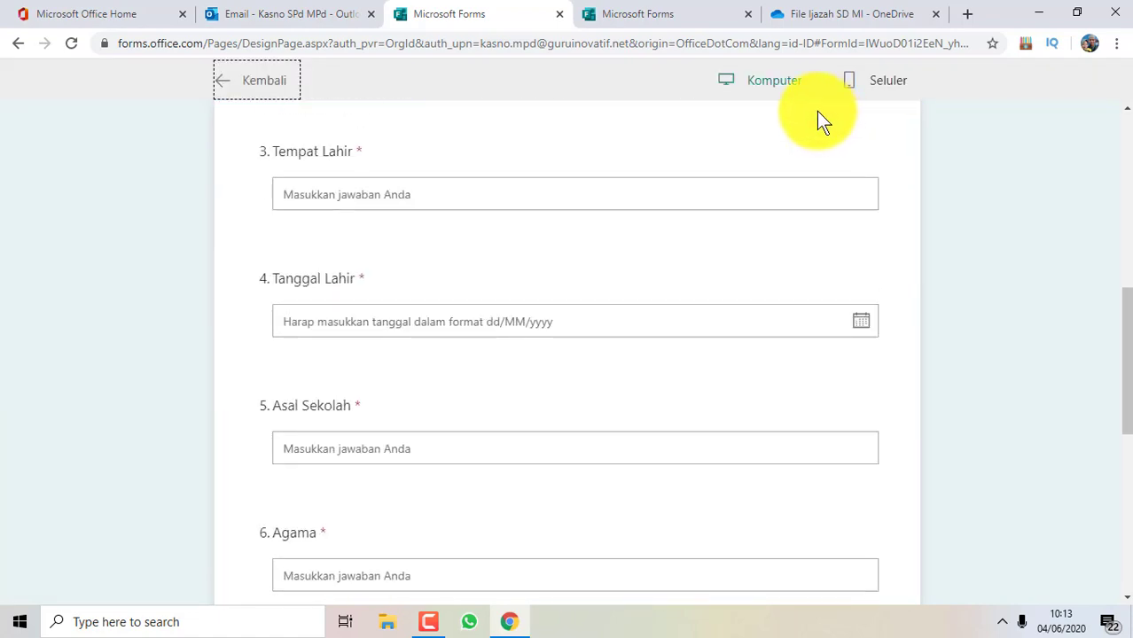
scroll(820, 119, down, 2)
scroll(820, 120, up, 12)
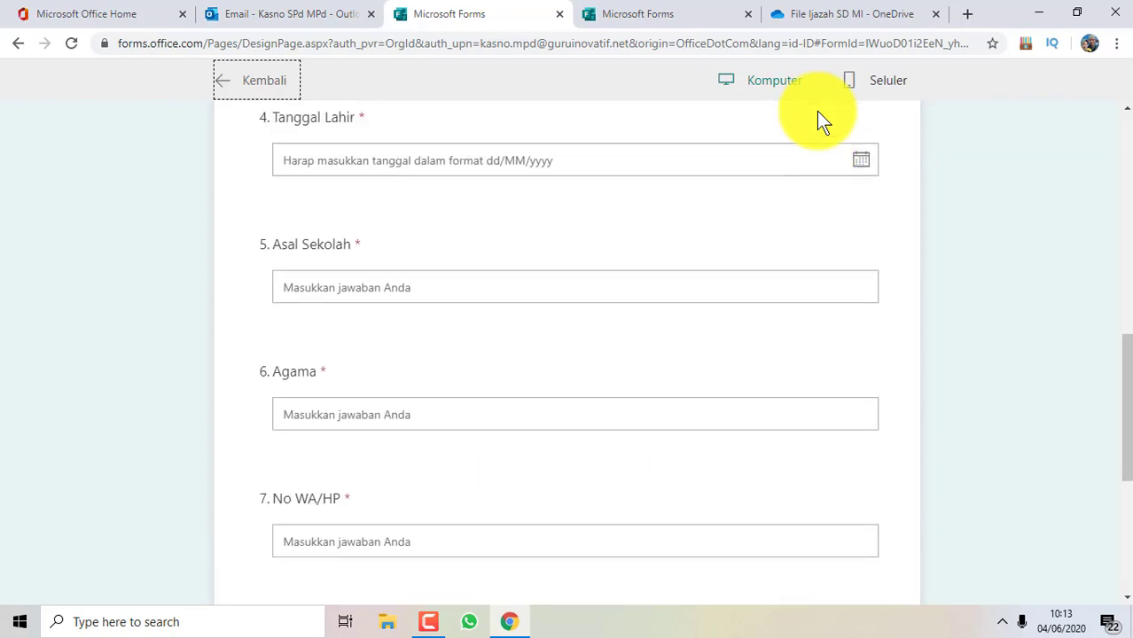
click(849, 87)
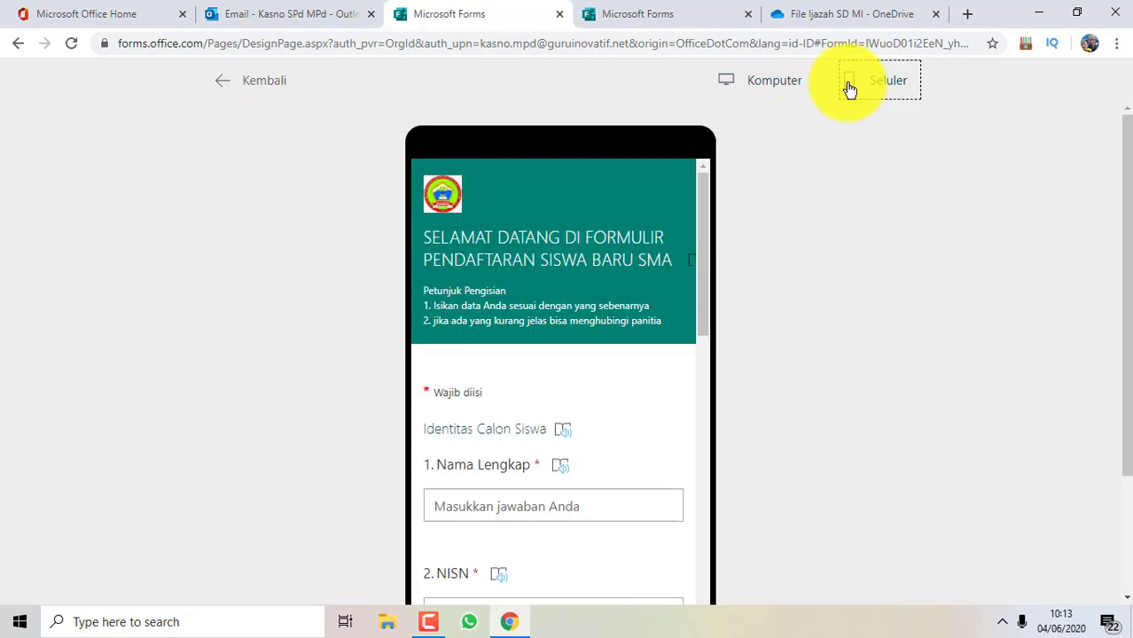
scroll(760, 274, down, 2)
scroll(761, 274, up, 2)
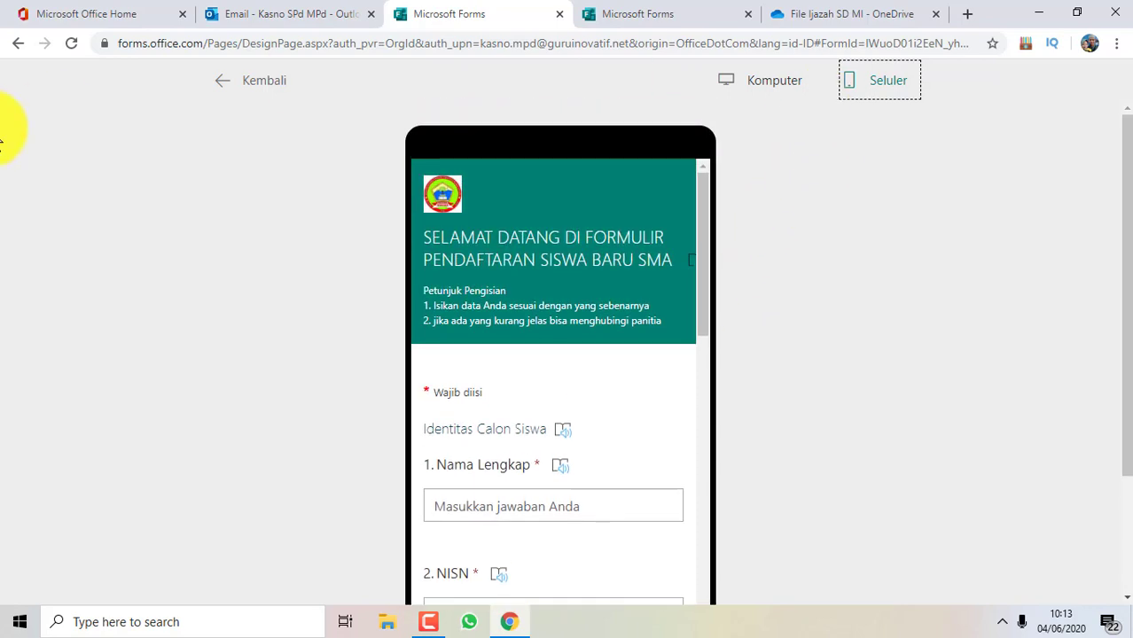
click(223, 82)
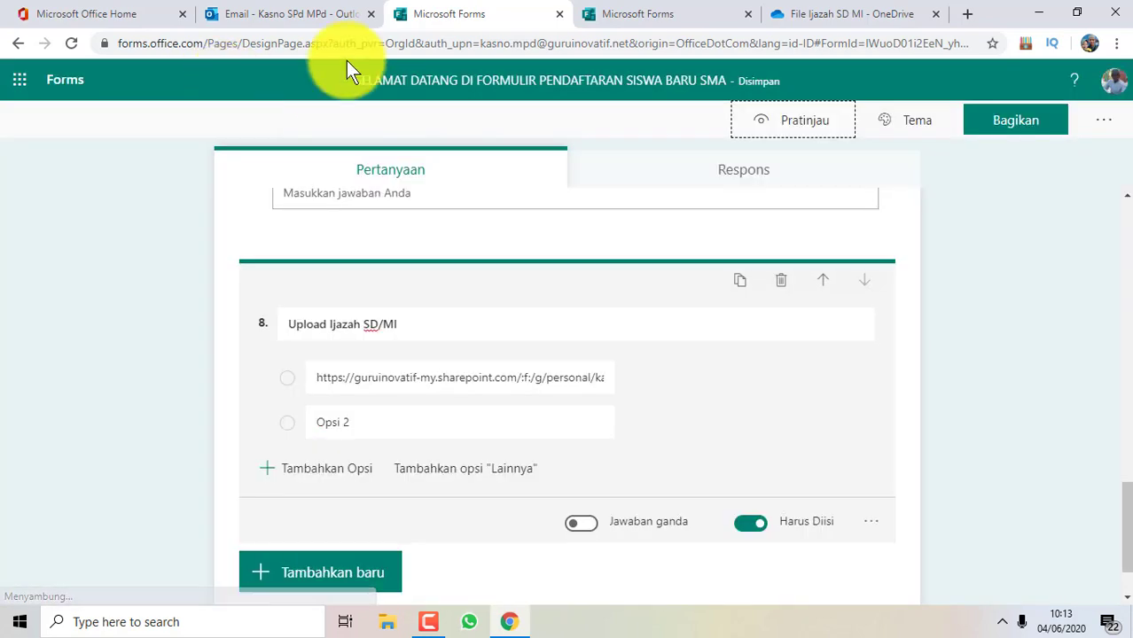
click(922, 126)
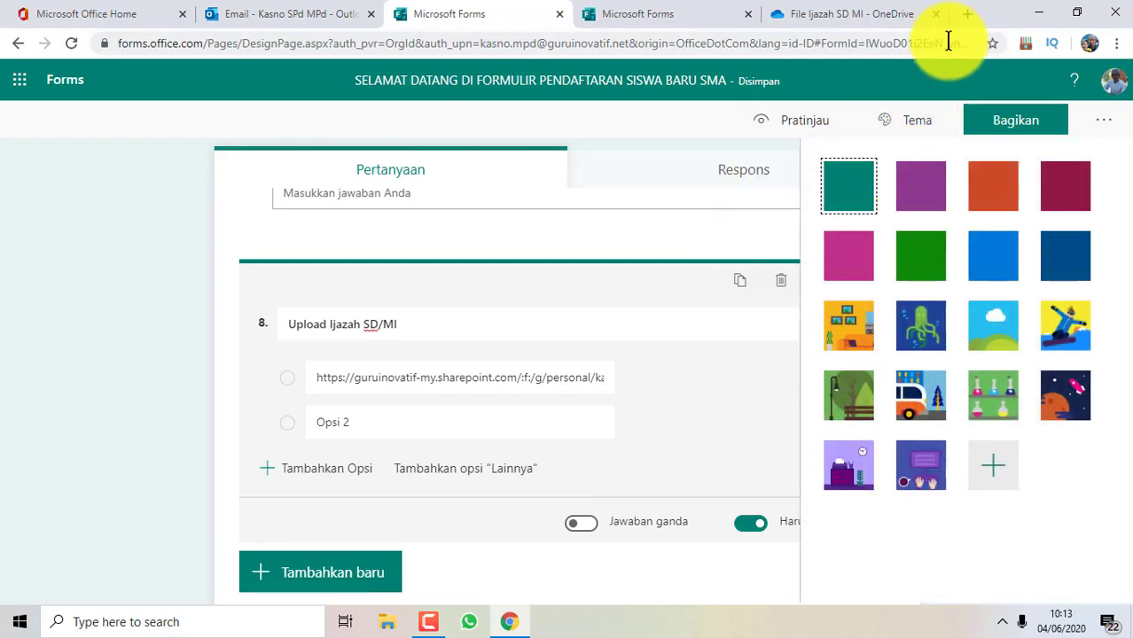
click(906, 121)
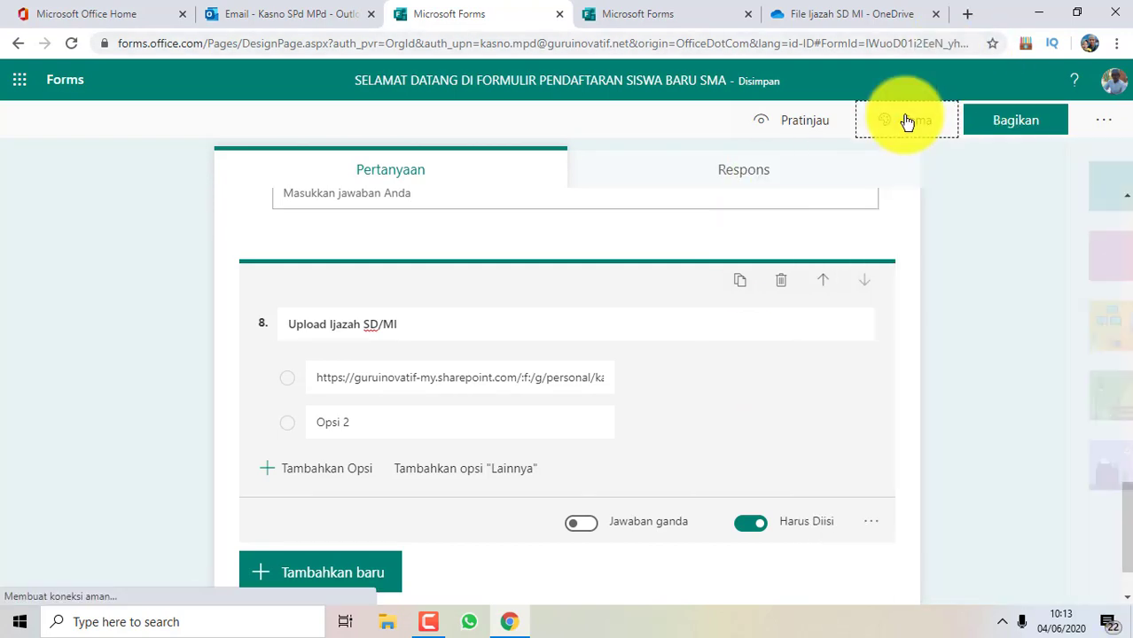
- Copy the registration form's response link from its sharing options
click(1022, 124)
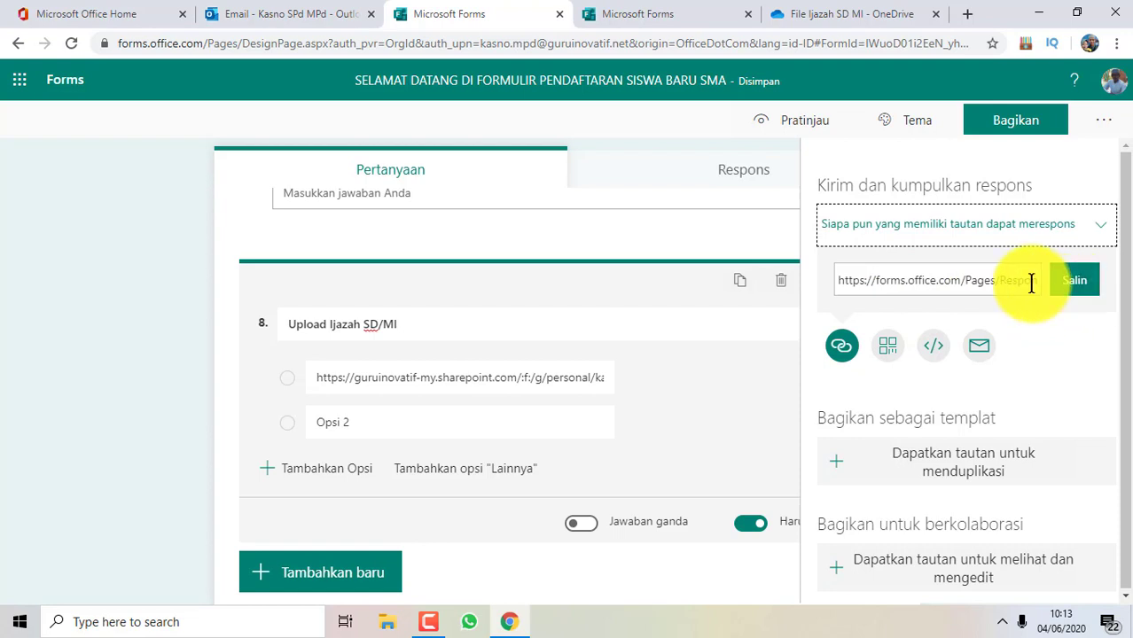
click(1064, 281)
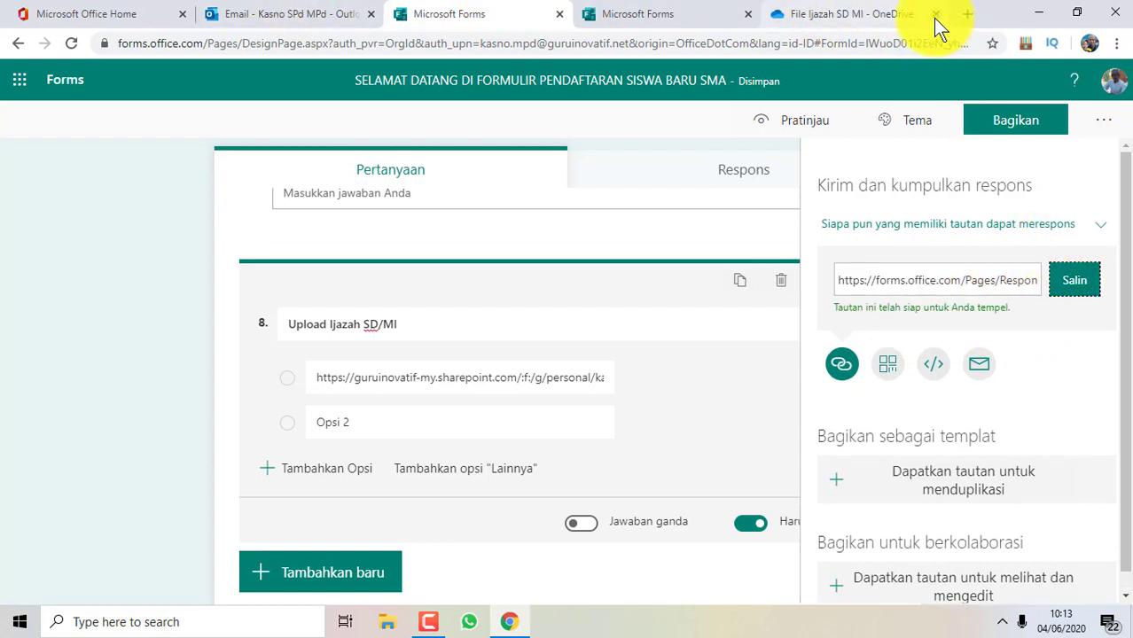
- Open Bitly in a new browser tab and create a bit.ly short link from the form's copied response link
click(968, 15)
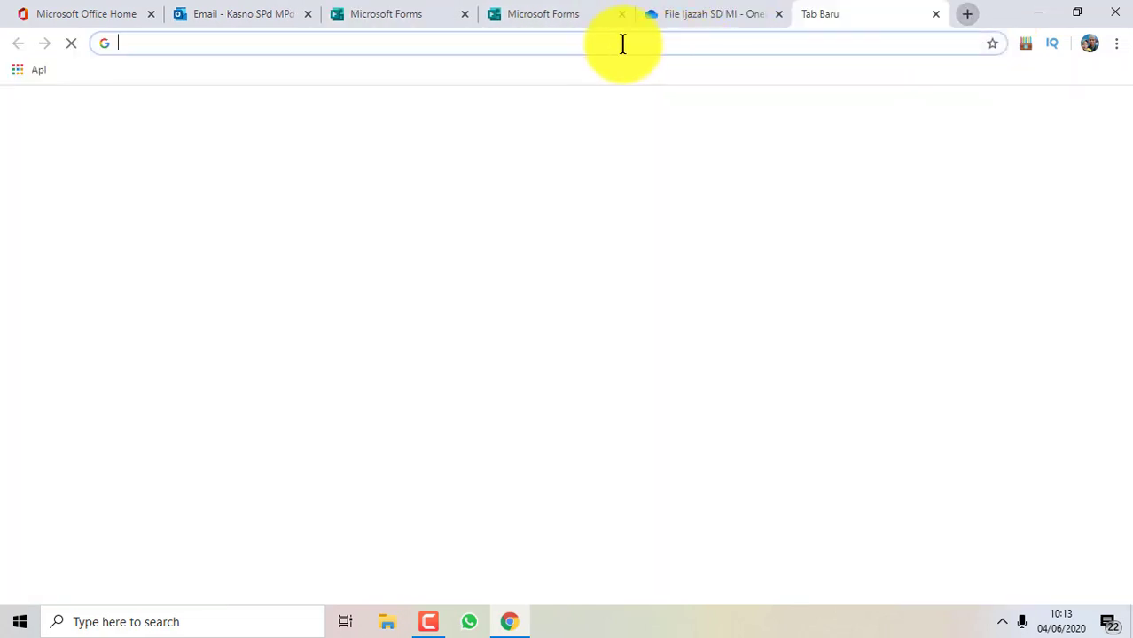
click(605, 41)
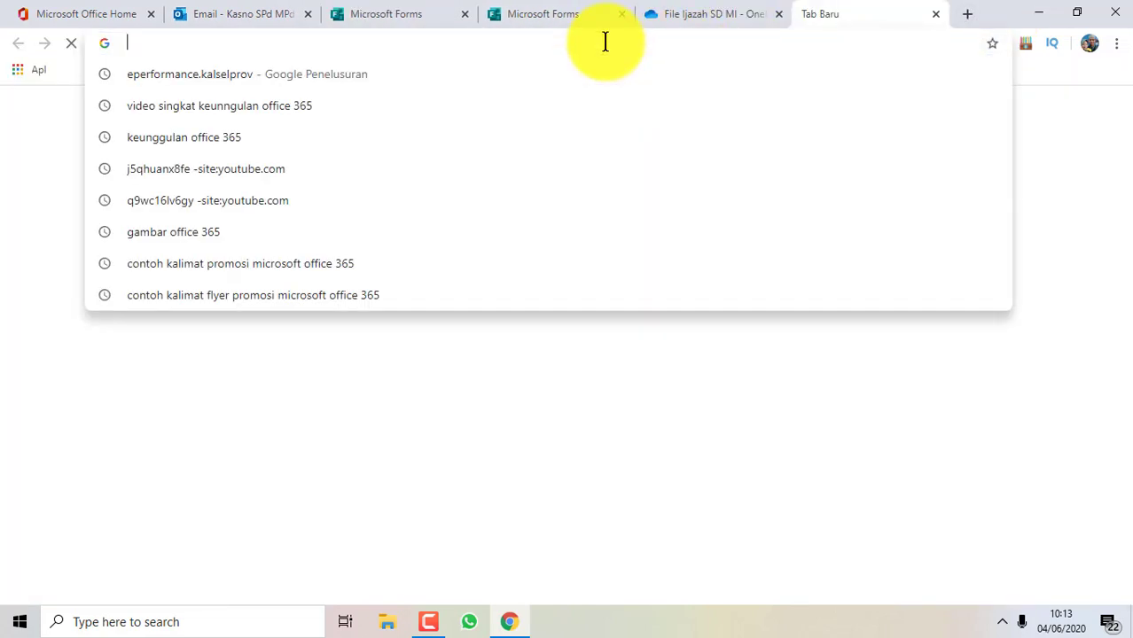
text(bit)
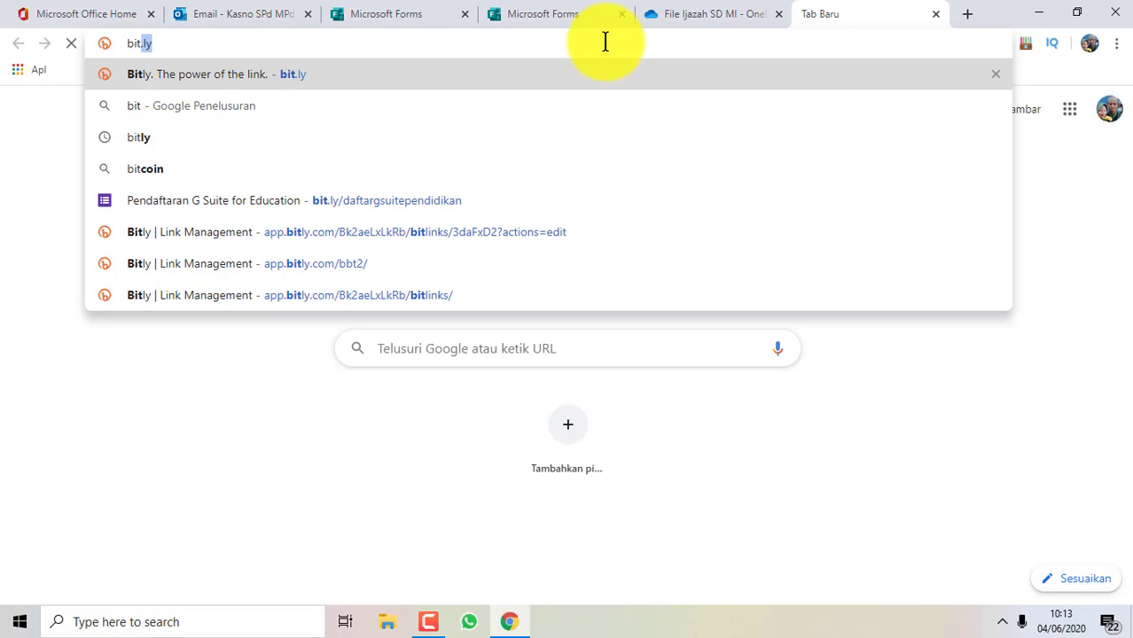
key(Return)
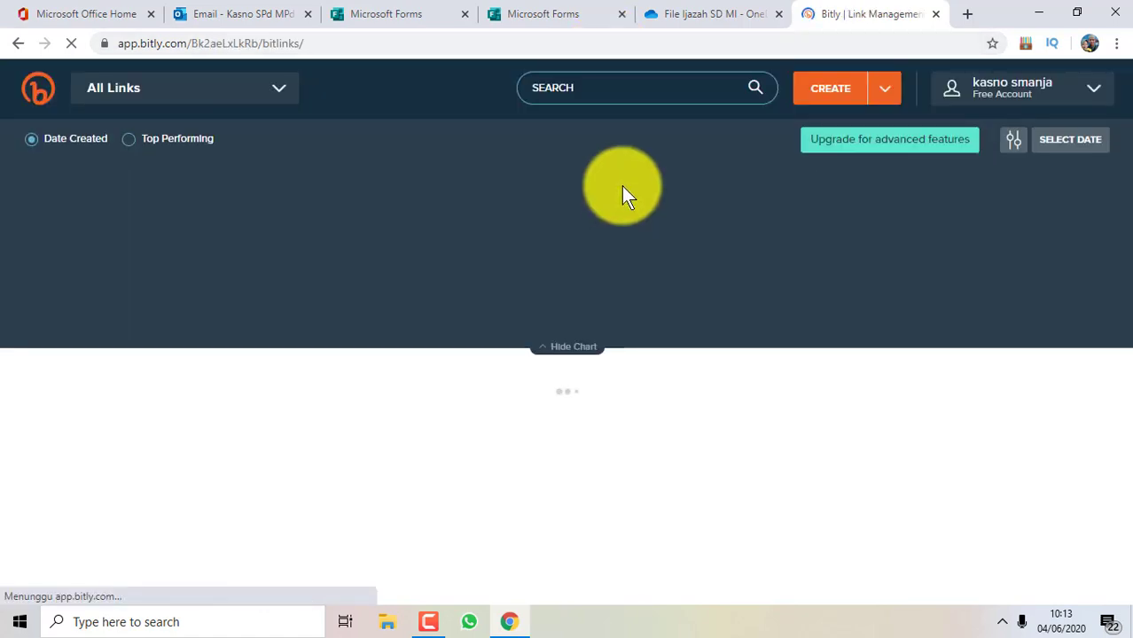
click(820, 92)
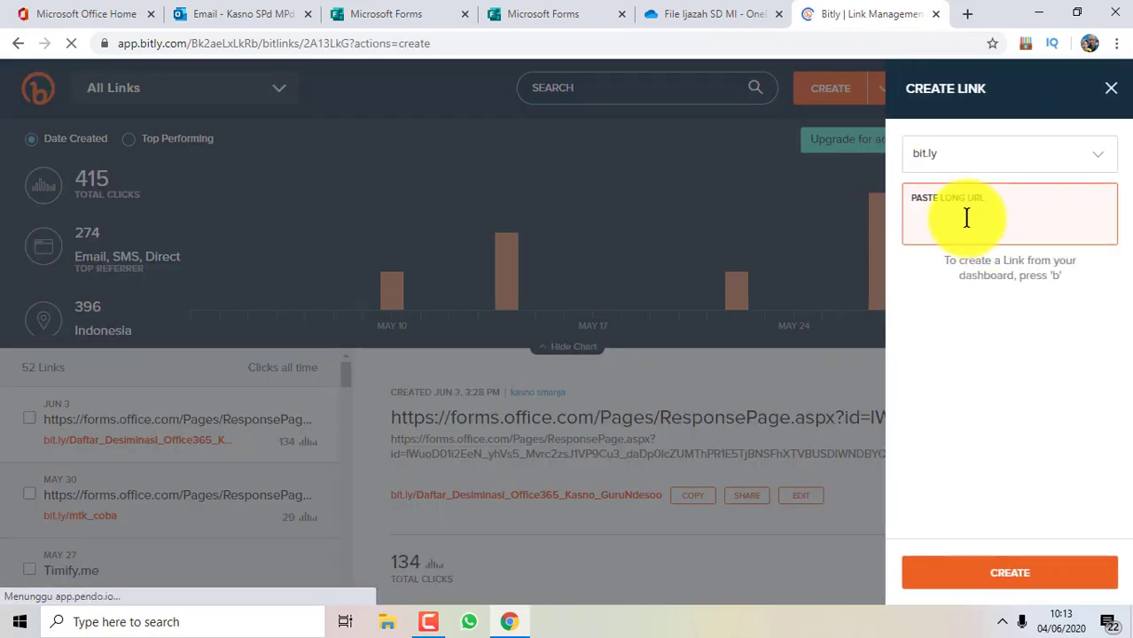
click(966, 217)
text(https://forms.office.com/Pages/ResponsePage.aspx?id=IWuoD01i2EeN_yhVs5_Mvrc2zsJ1VP9Cu3_daDp0lcZUNDc3UEVINTU5MDgyRk4wTDhUUzdLU0U0Ui4u)
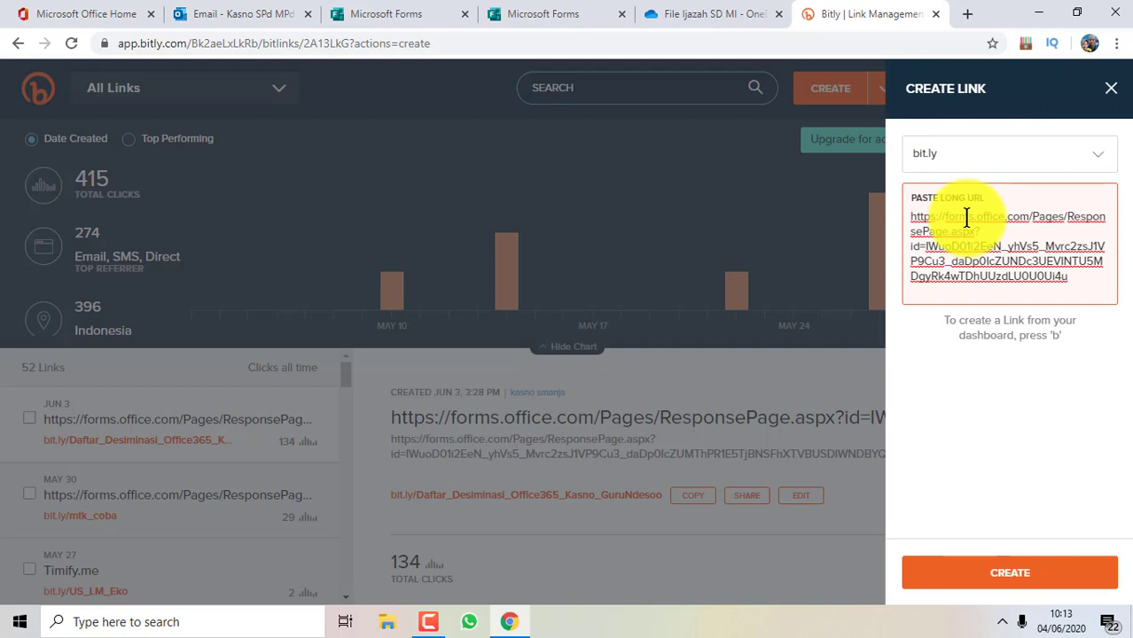
click(1024, 589)
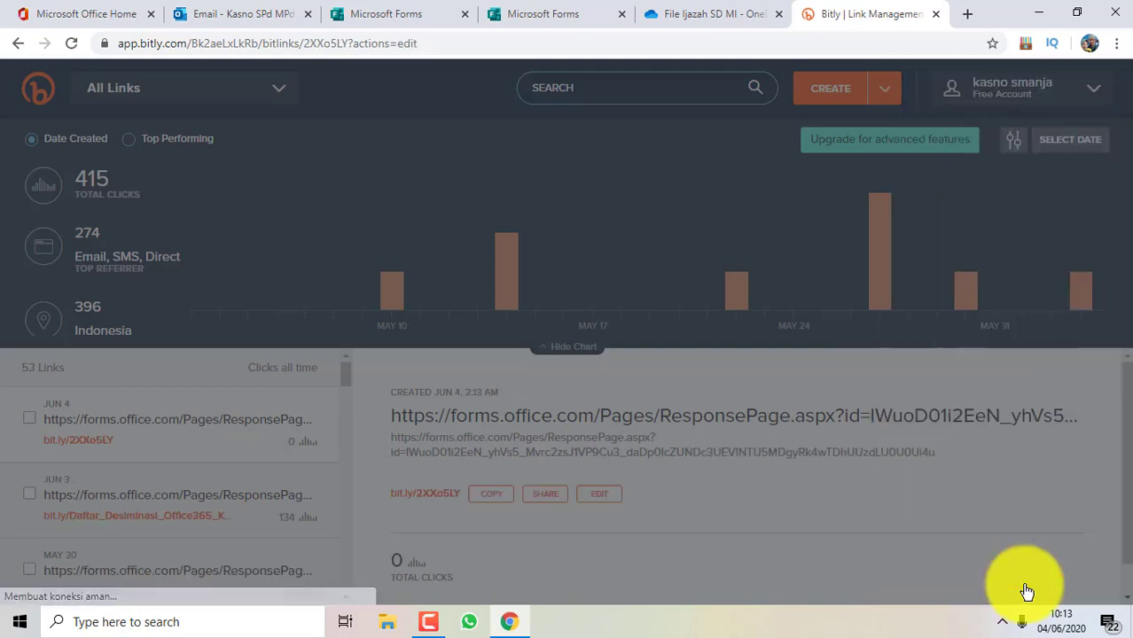
- Customize the short link's back-half as PPDB_SMAN_2020, save the change, and copy the shortened link
click(994, 299)
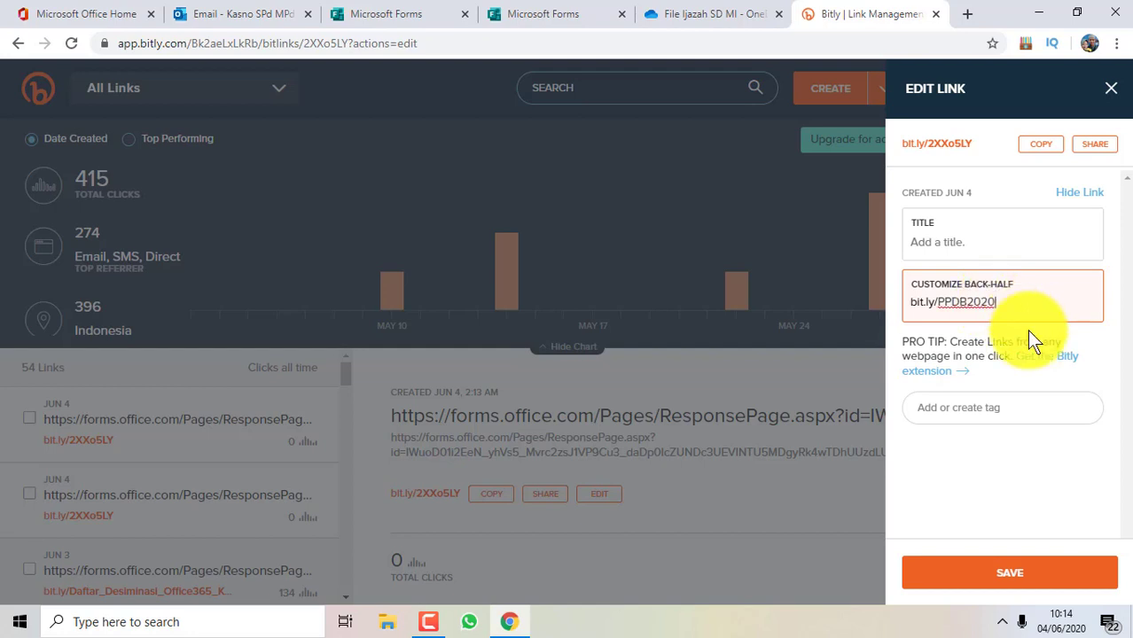
click(1050, 572)
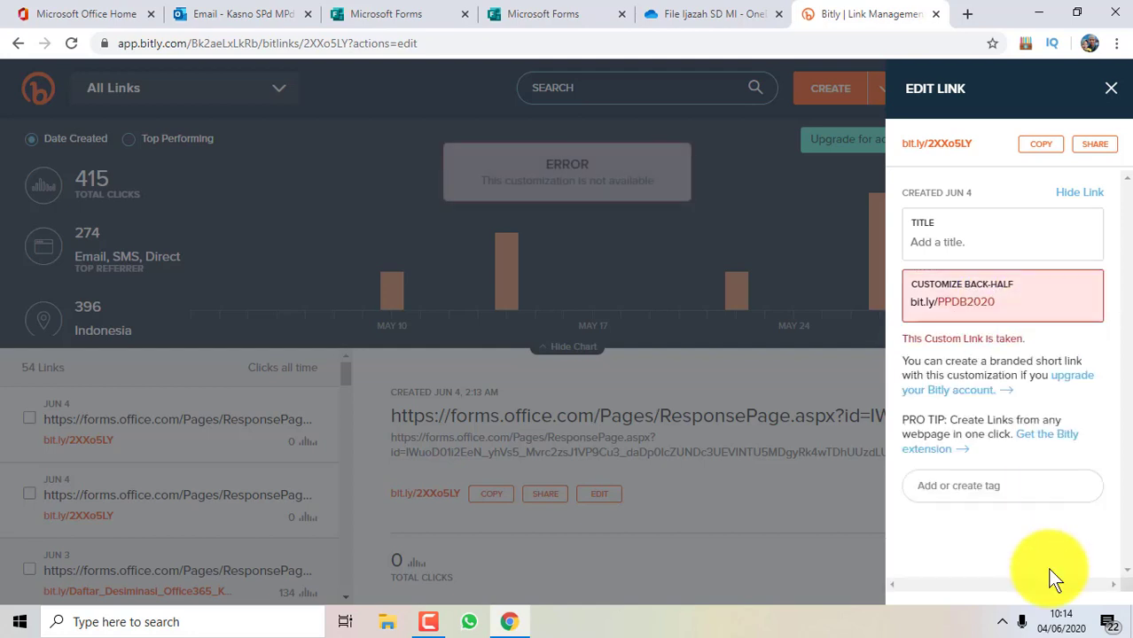
click(970, 307)
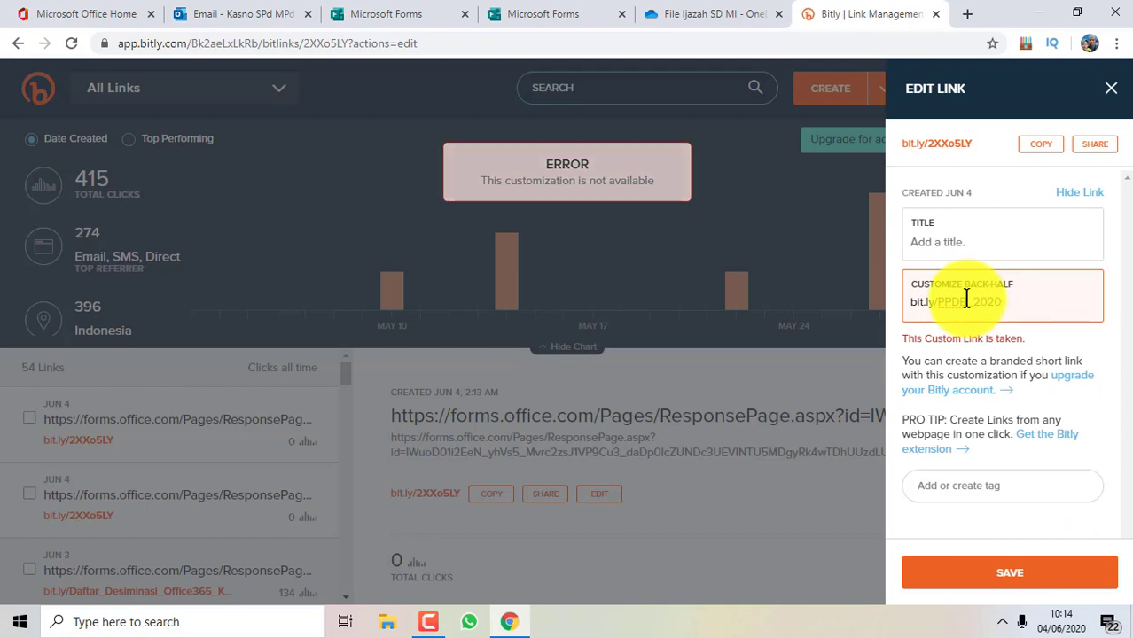
text(-)
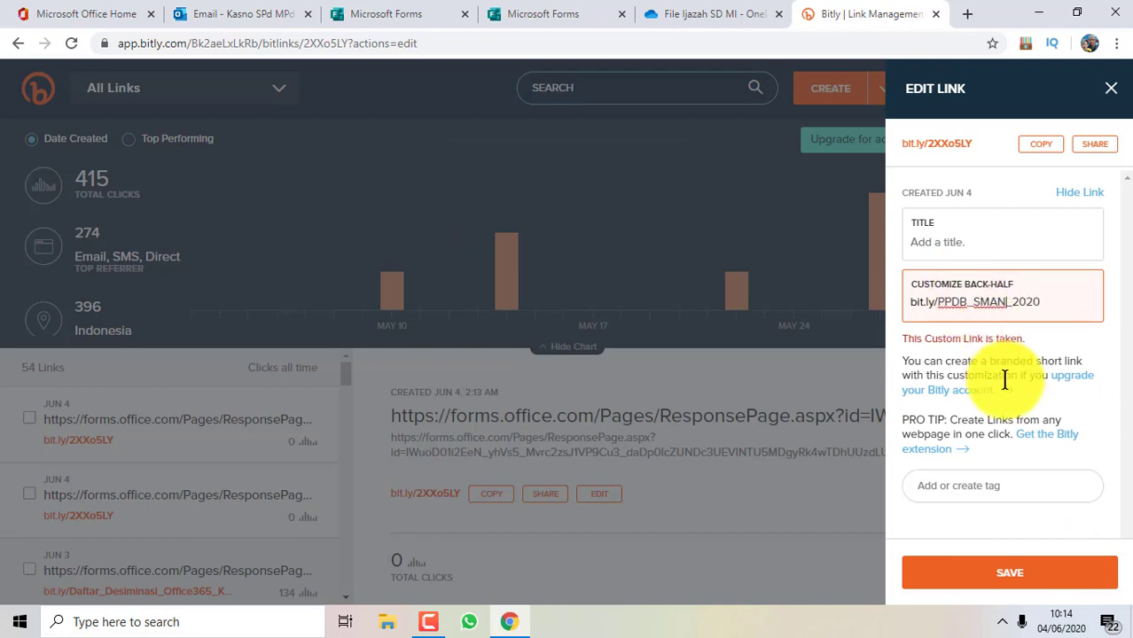
click(1019, 585)
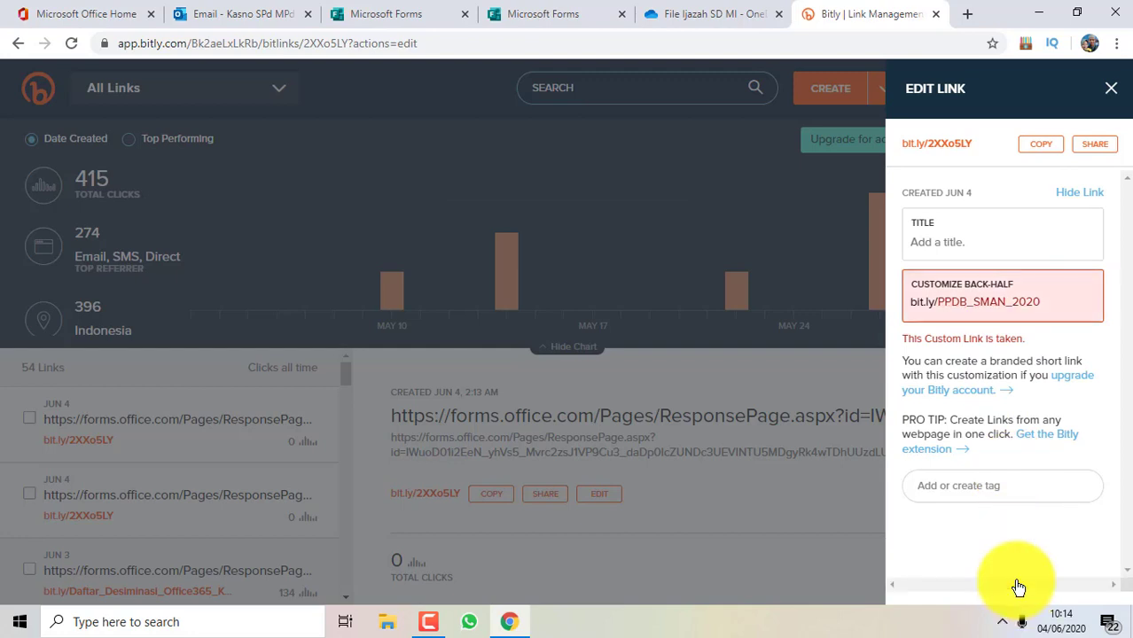
click(1019, 587)
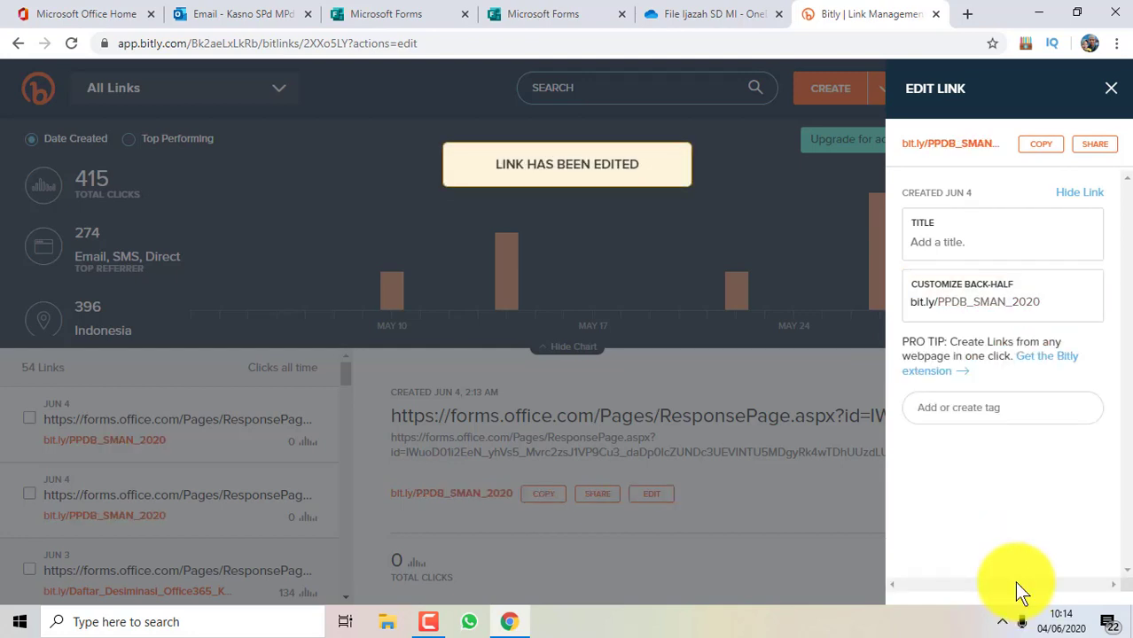
click(1037, 146)
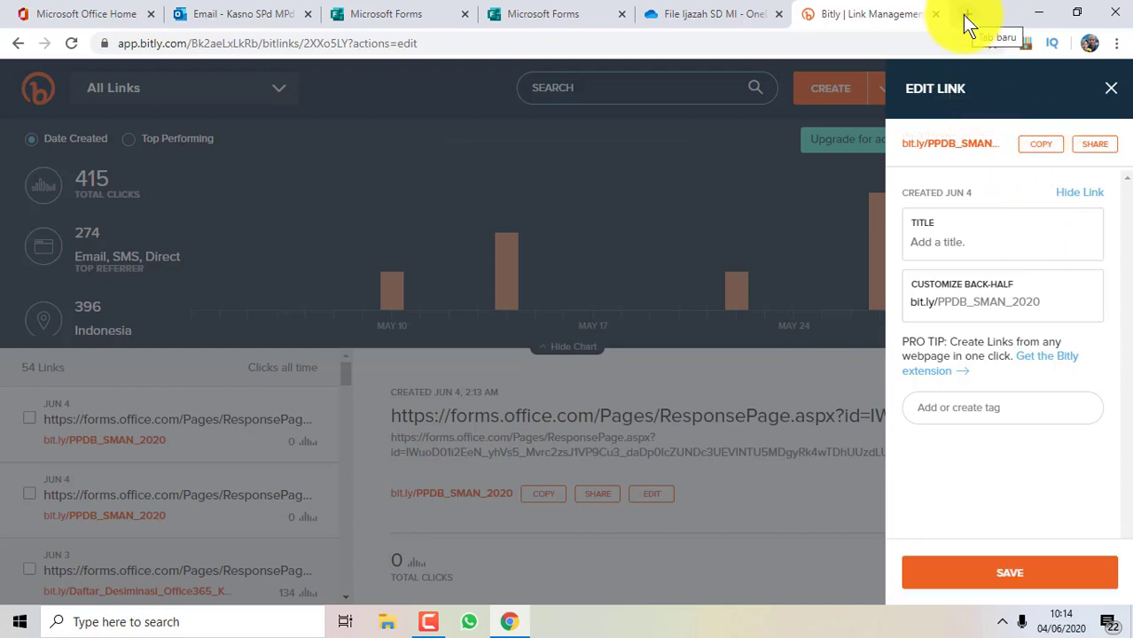
- Launch Microsoft Teams from the Office 365 home page, return to the Bitly page, and minimize the browser
click(91, 11)
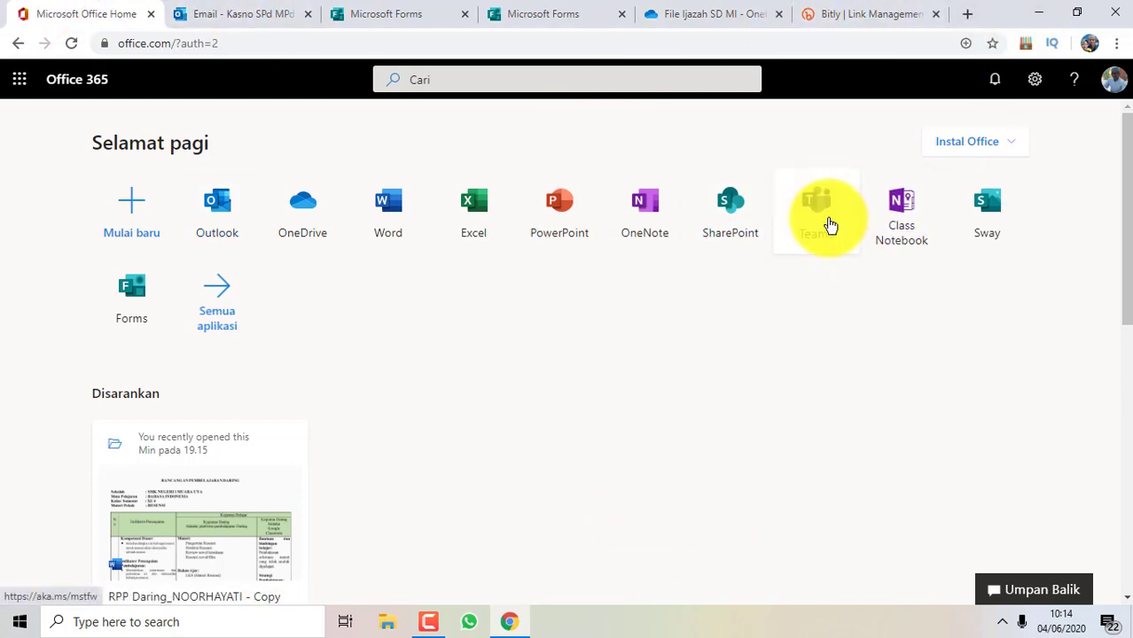
click(828, 222)
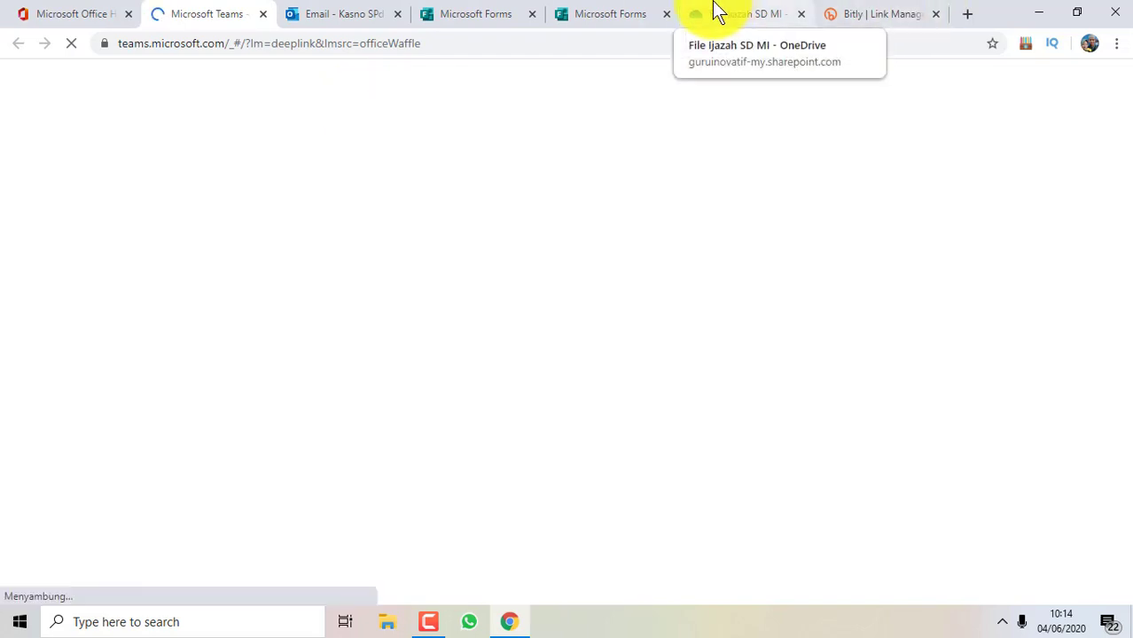
click(744, 13)
click(883, 13)
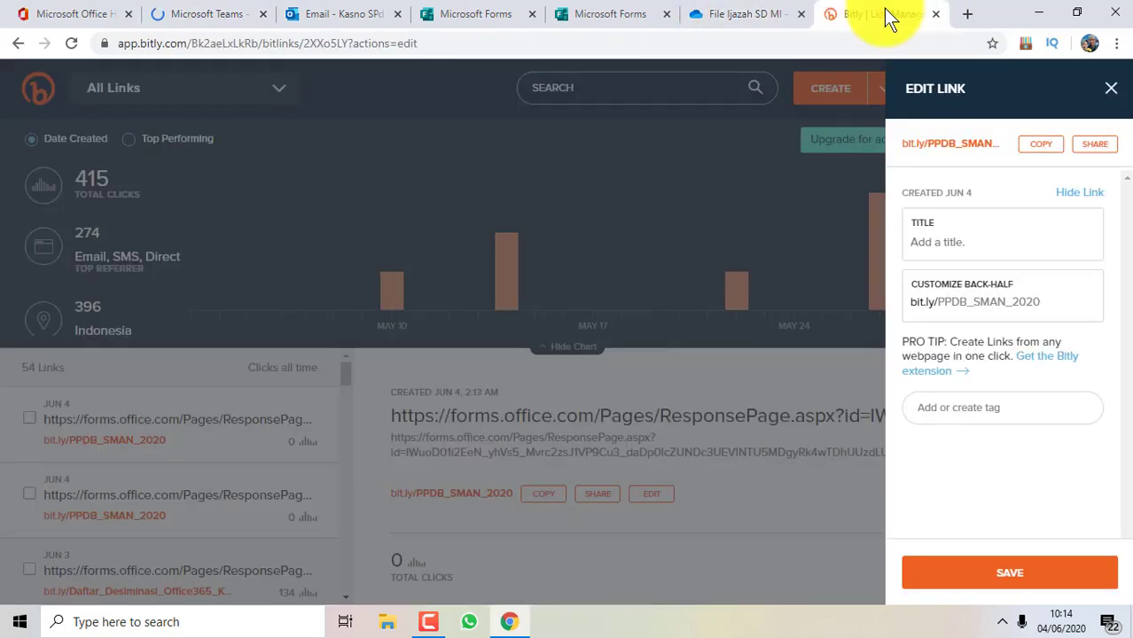
click(1046, 10)
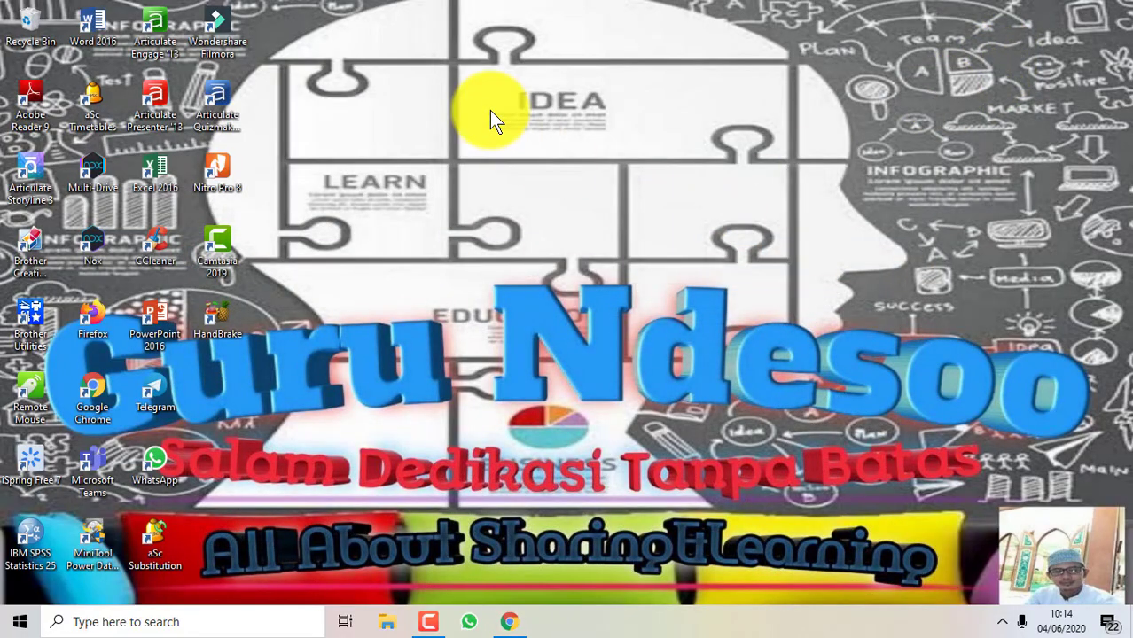